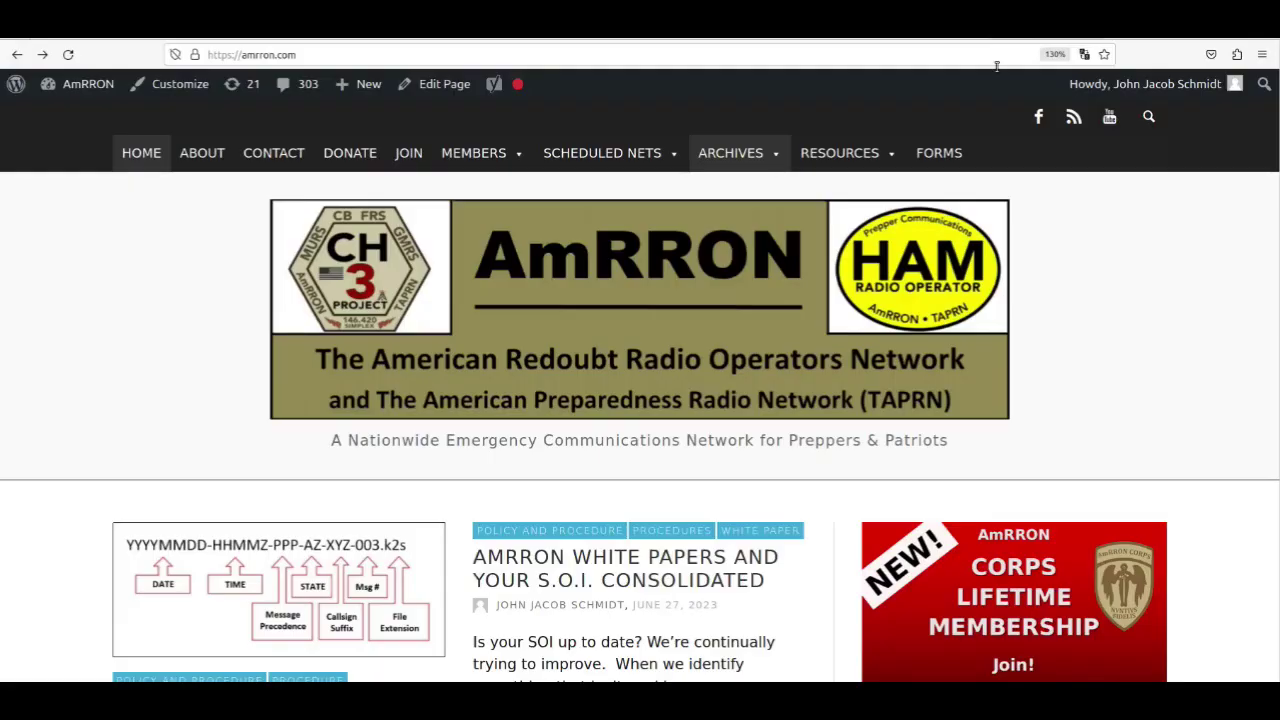
Search the AmRRON site for Commstat and open the article "JS8Call and Commstat | Comprehensive"
click(1147, 130)
click(1075, 128)
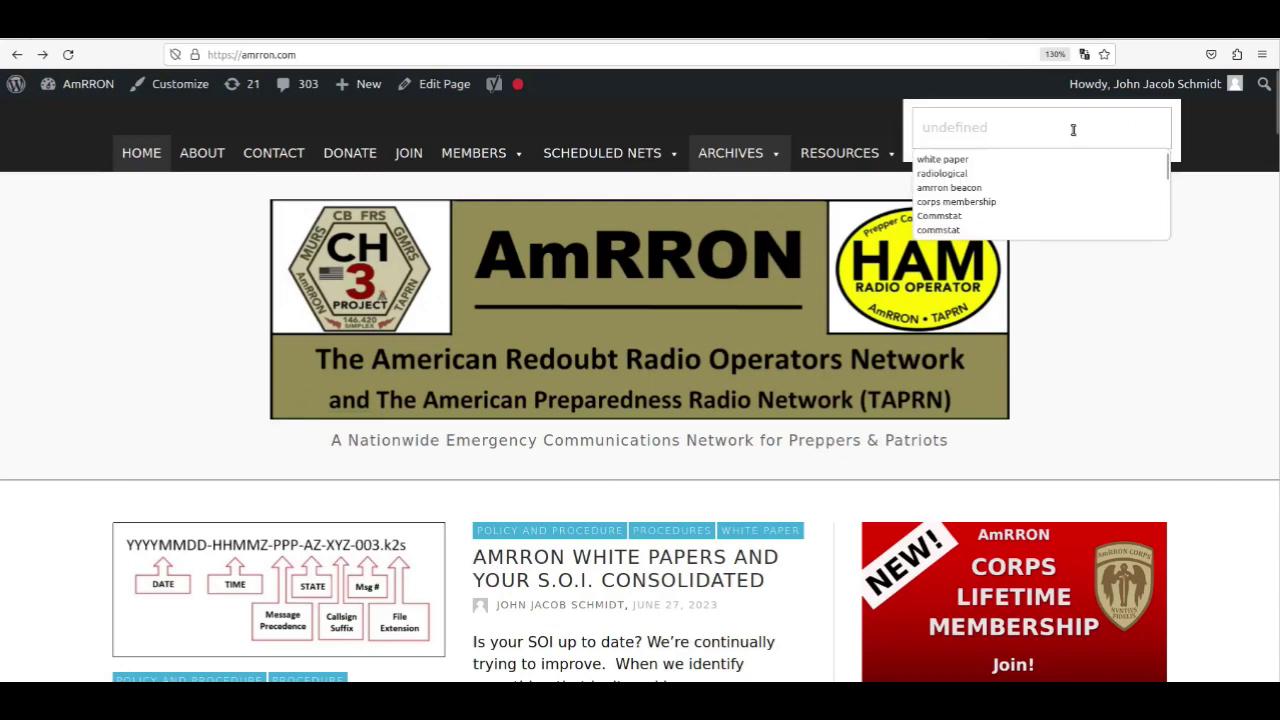
text(Commstat)
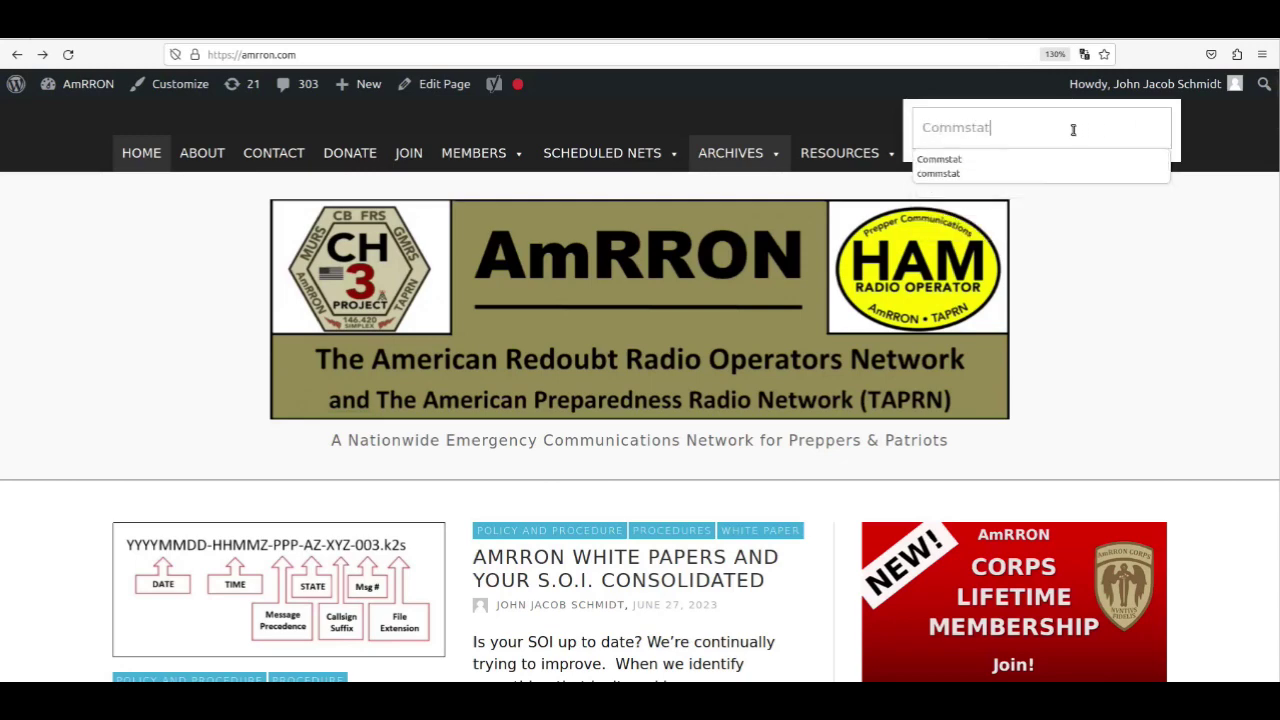
key(Return)
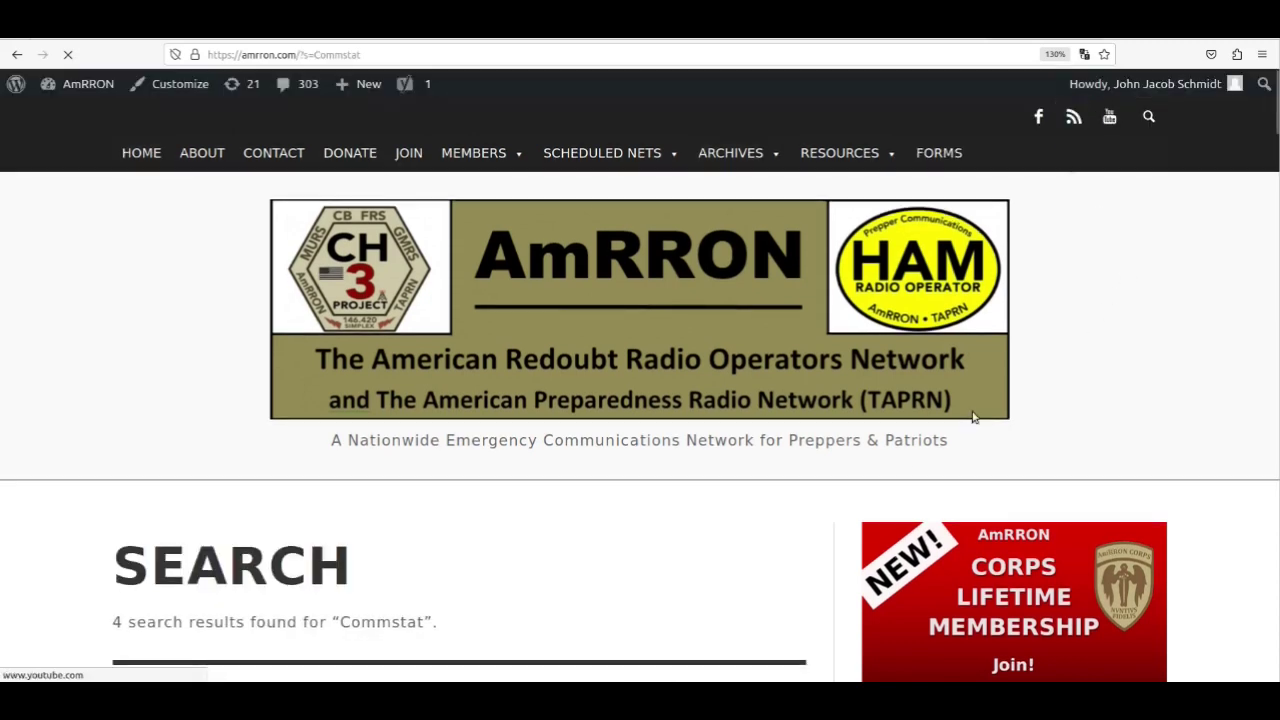
scroll(801, 531, down, 5)
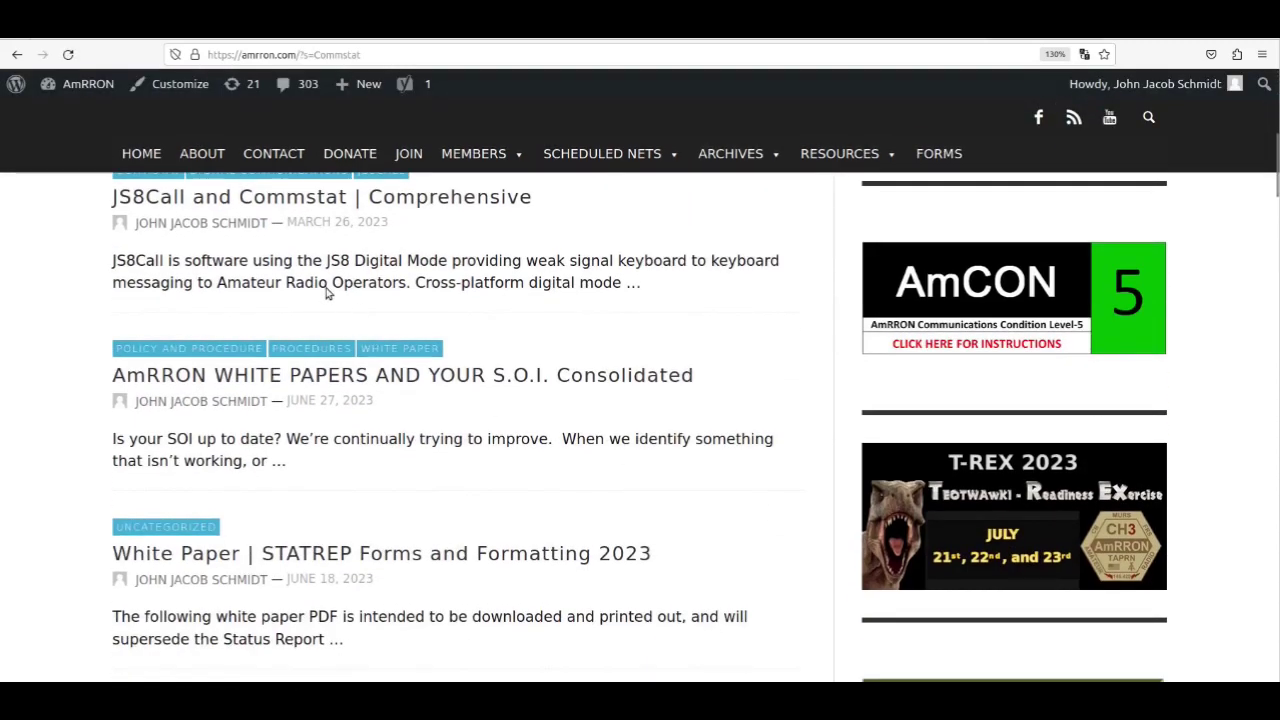
click(212, 199)
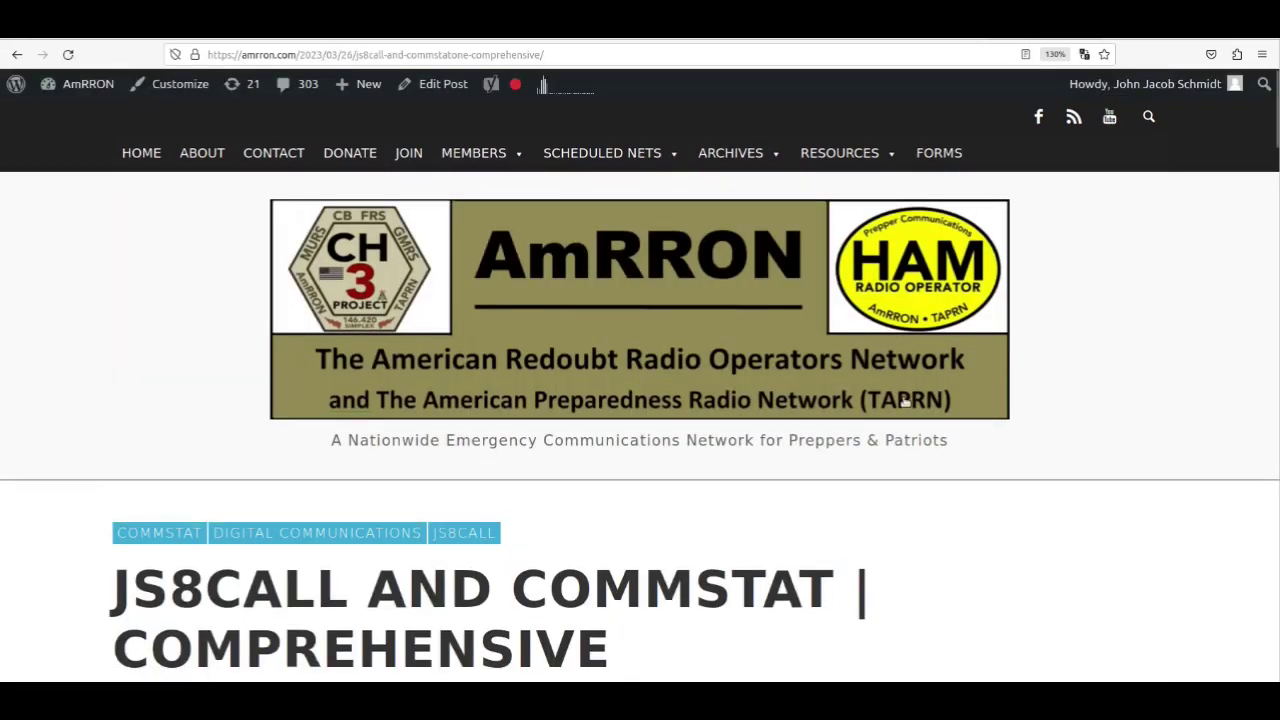
Read through the JS8Call and Commstat article down to the link for the CommStatOne PDF guide
scroll(1175, 282, down, 3)
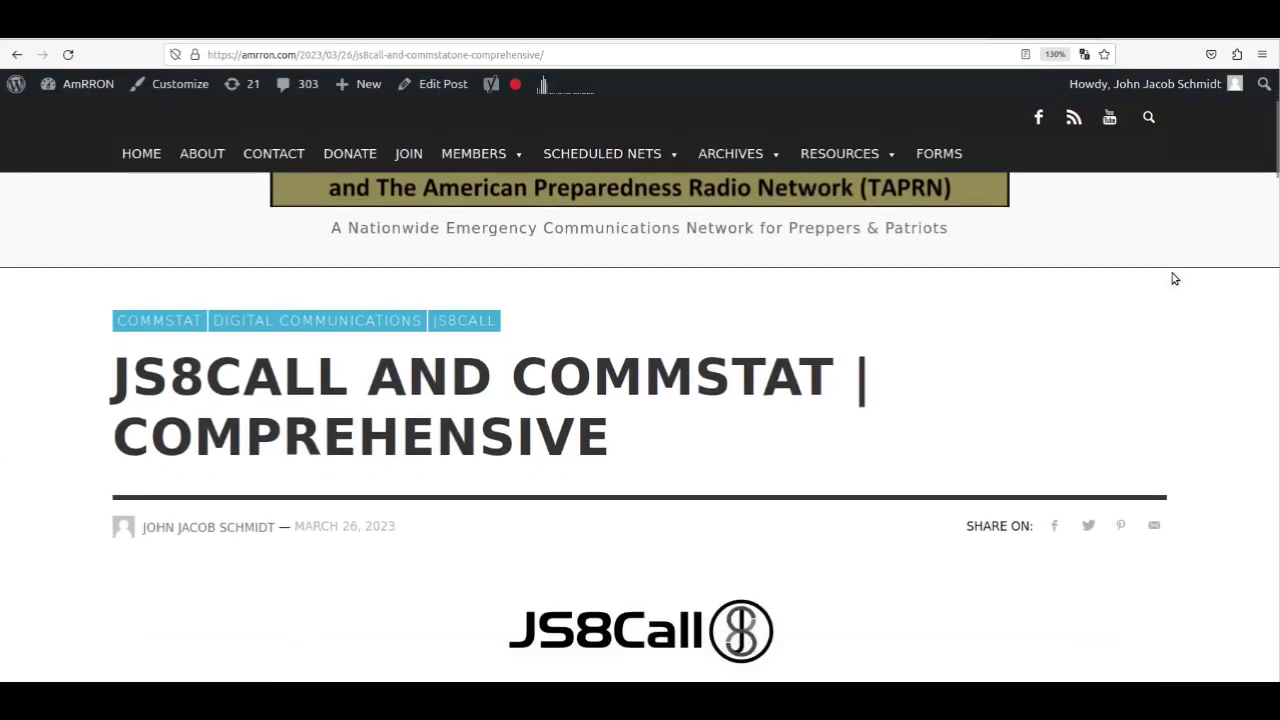
scroll(1173, 278, down, 1)
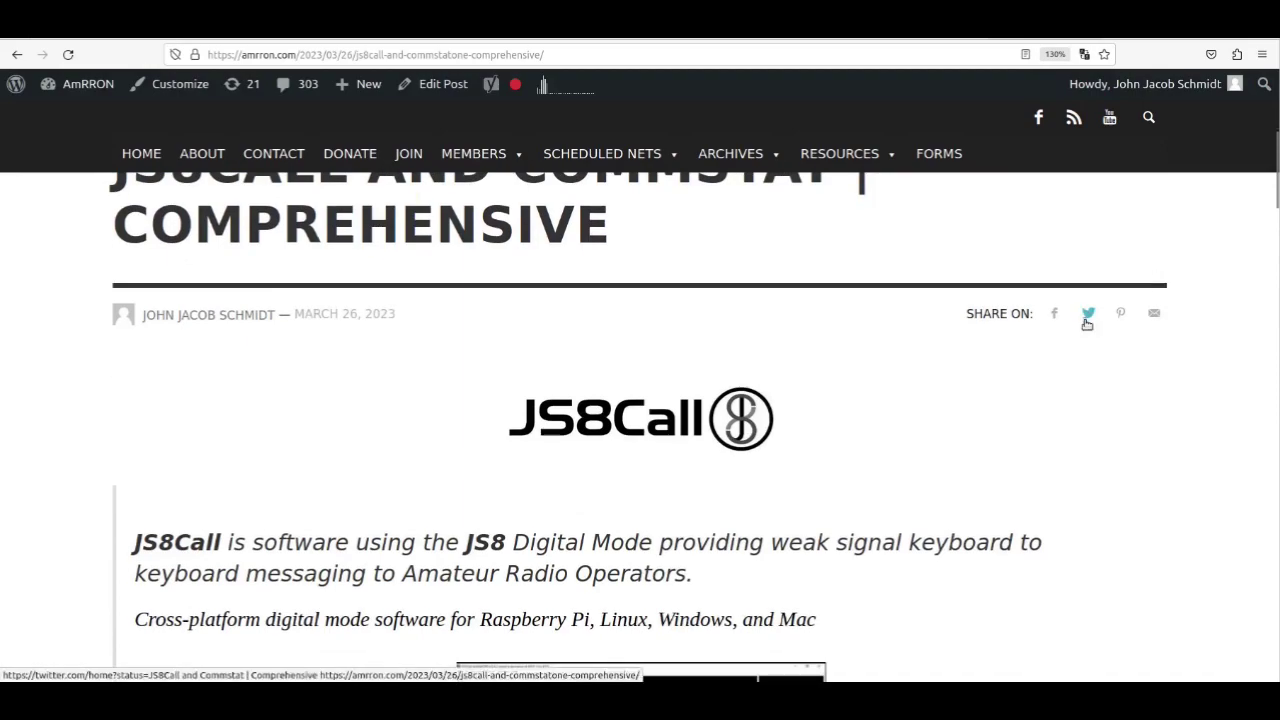
scroll(1086, 318, down, 1)
scroll(1087, 327, down, 3)
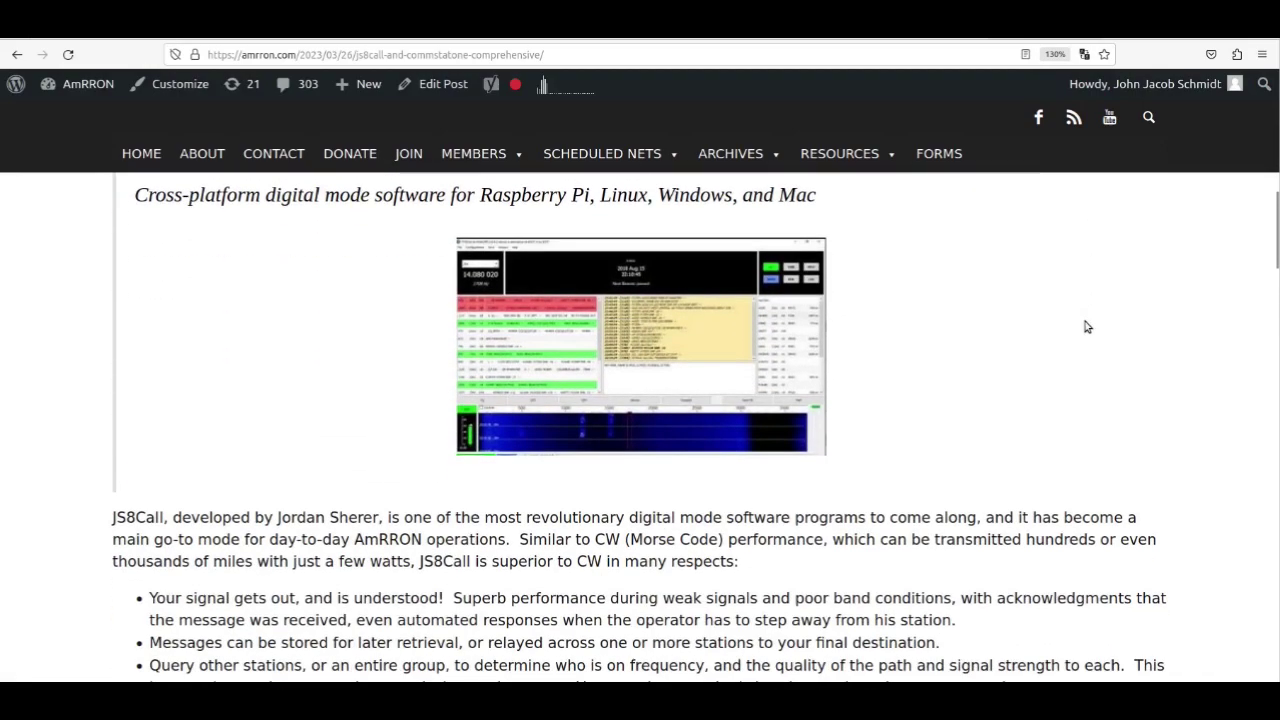
scroll(1087, 327, down, 6)
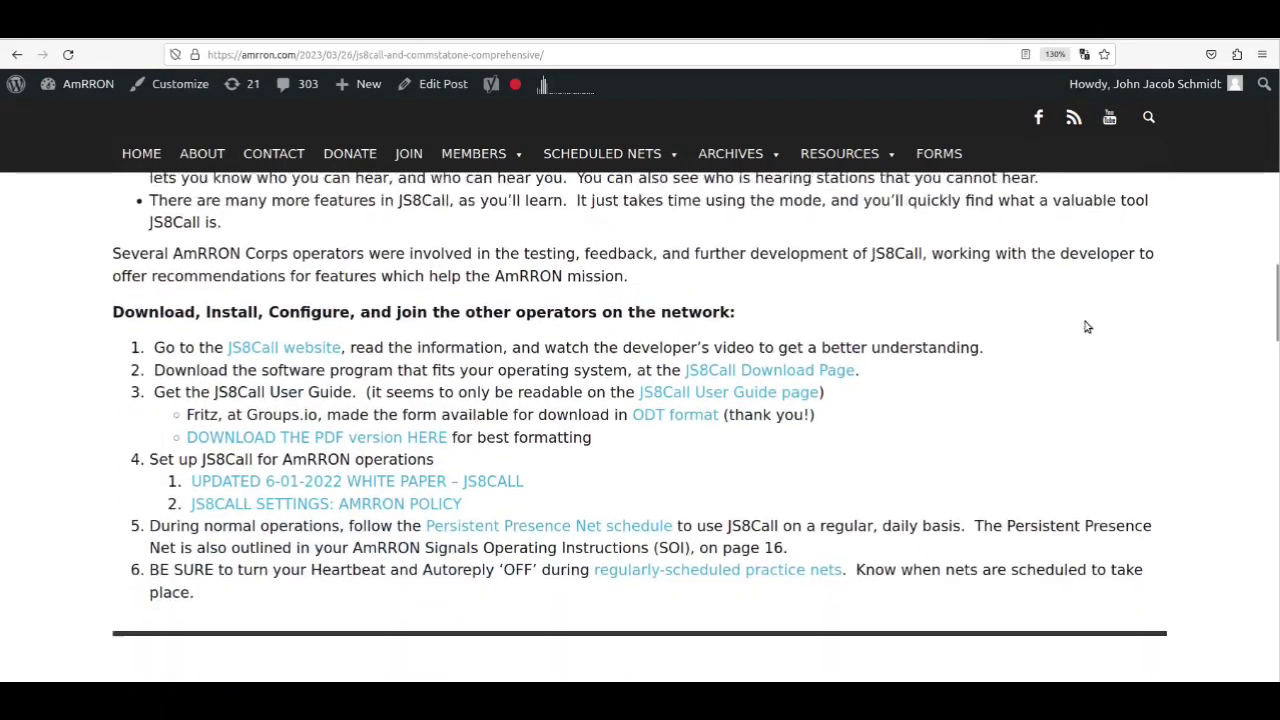
scroll(1087, 327, down, 3)
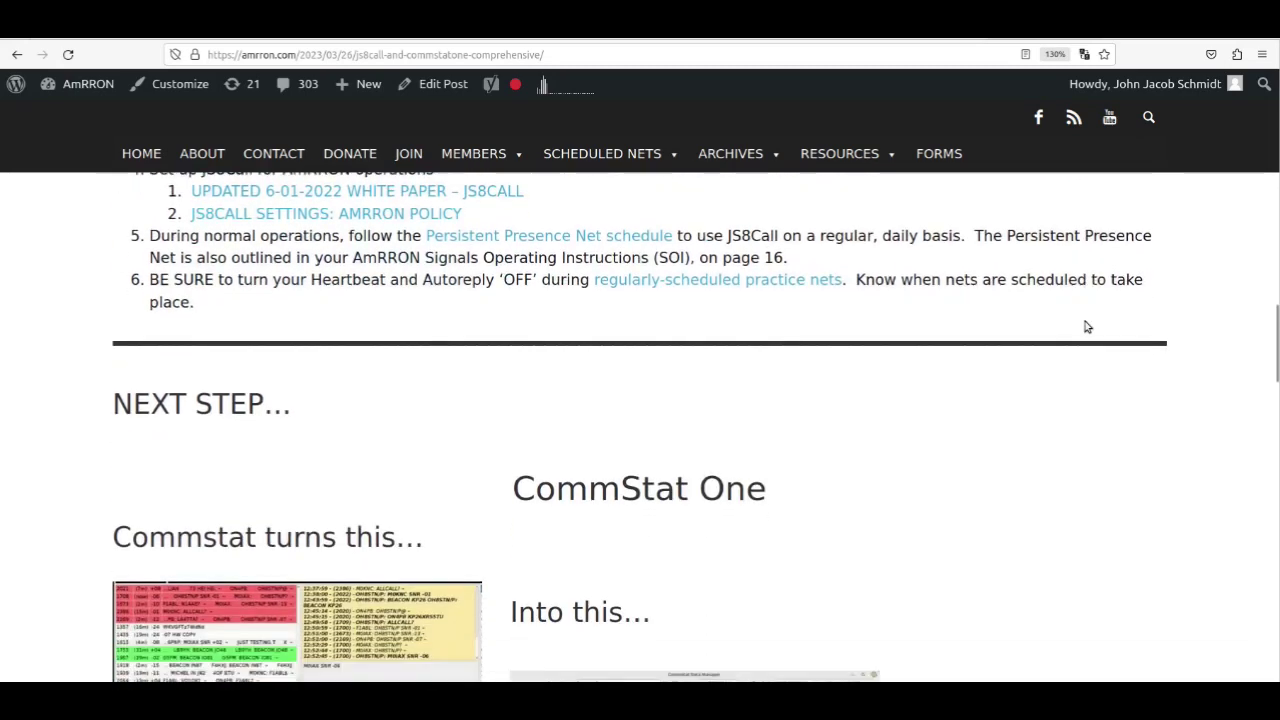
scroll(1087, 327, down, 2)
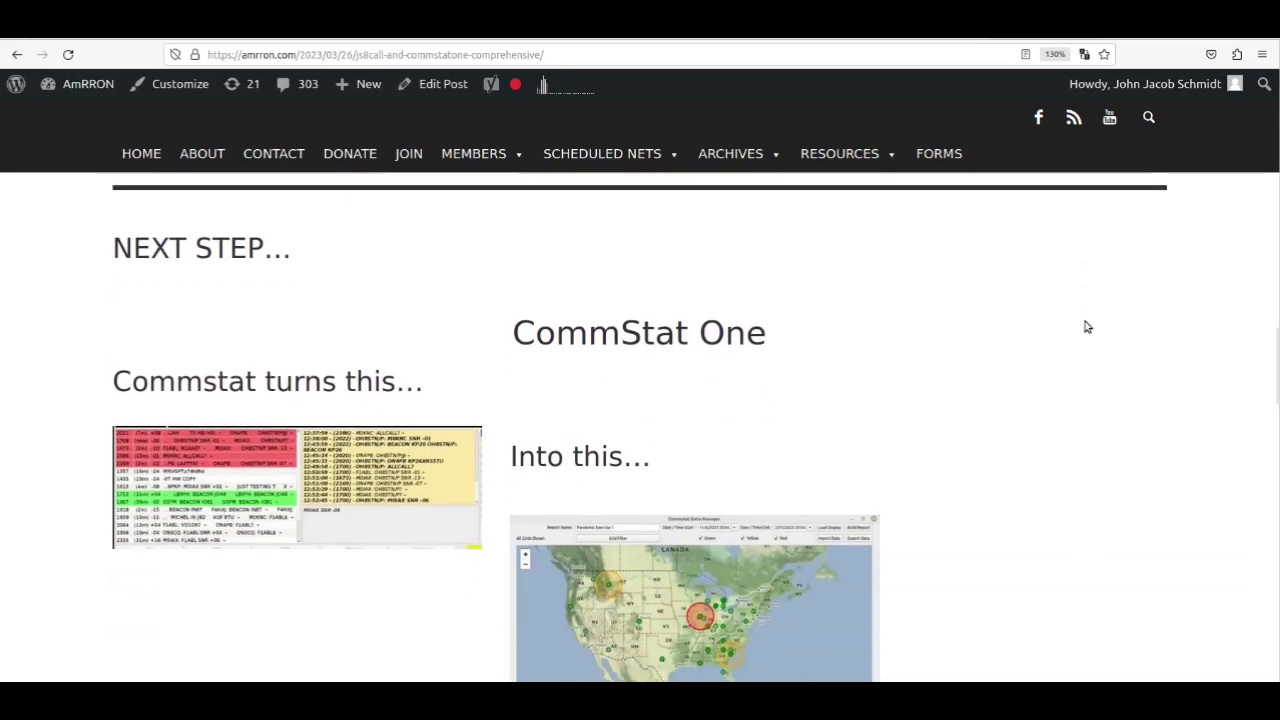
scroll(1087, 327, down, 3)
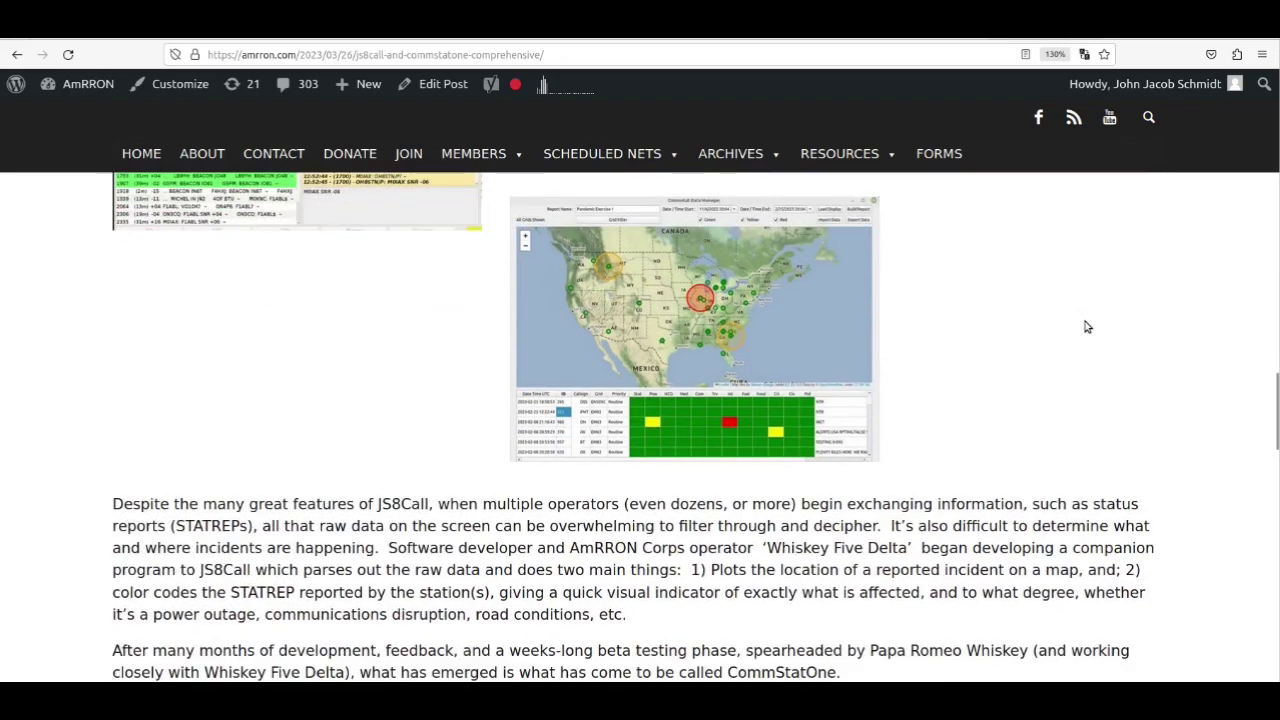
scroll(1087, 327, down, 4)
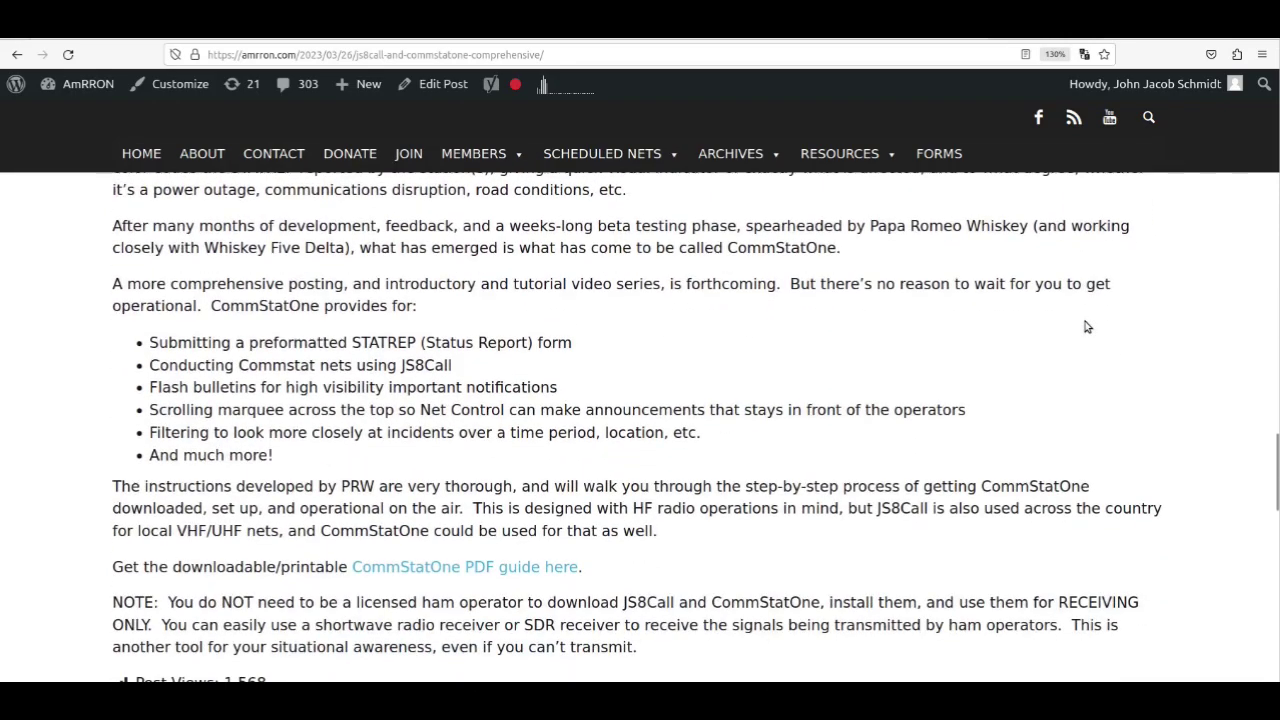
scroll(1087, 327, down, 2)
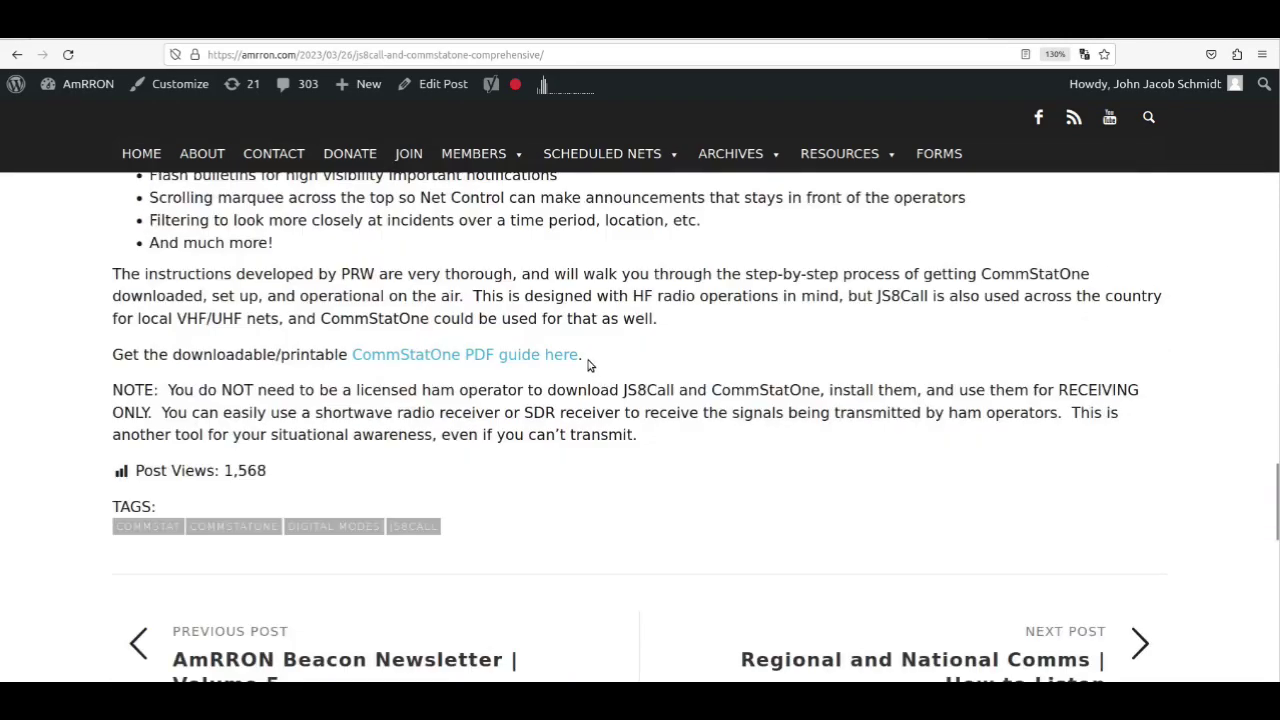
drag(588, 365, 355, 357)
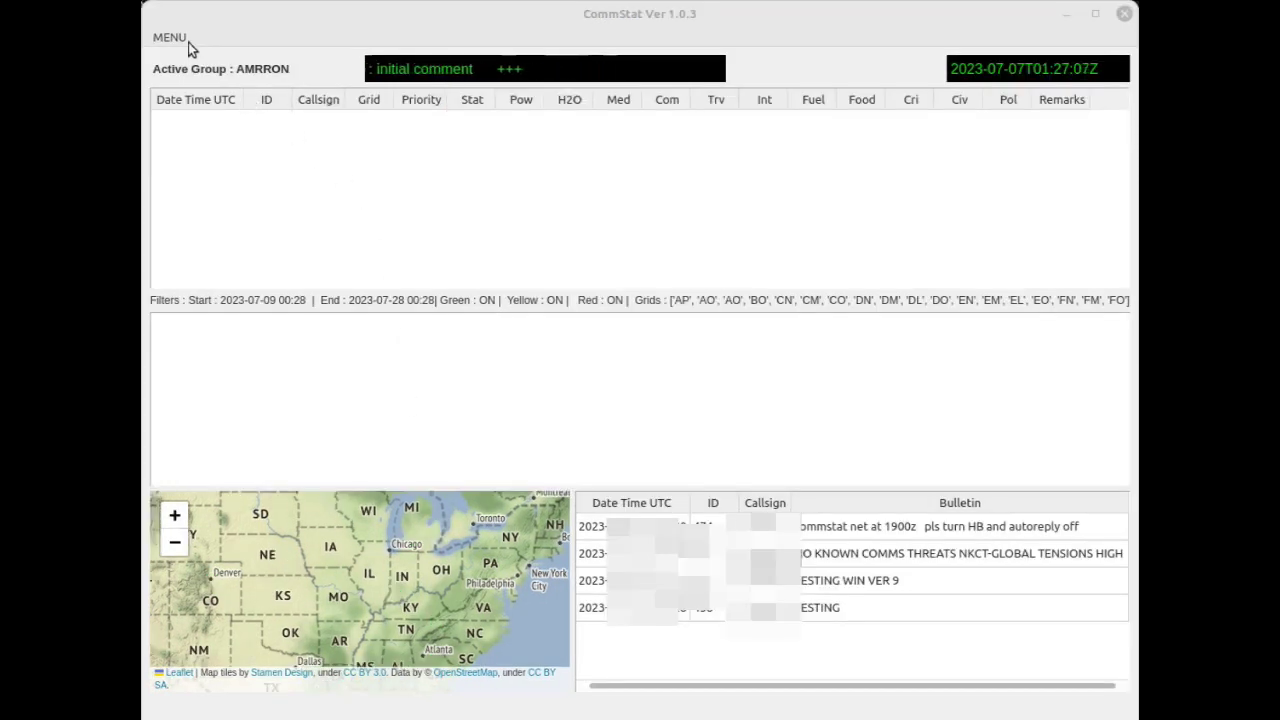
In CommStat, open a new StatRep form and set its message priority to Routine
click(184, 40)
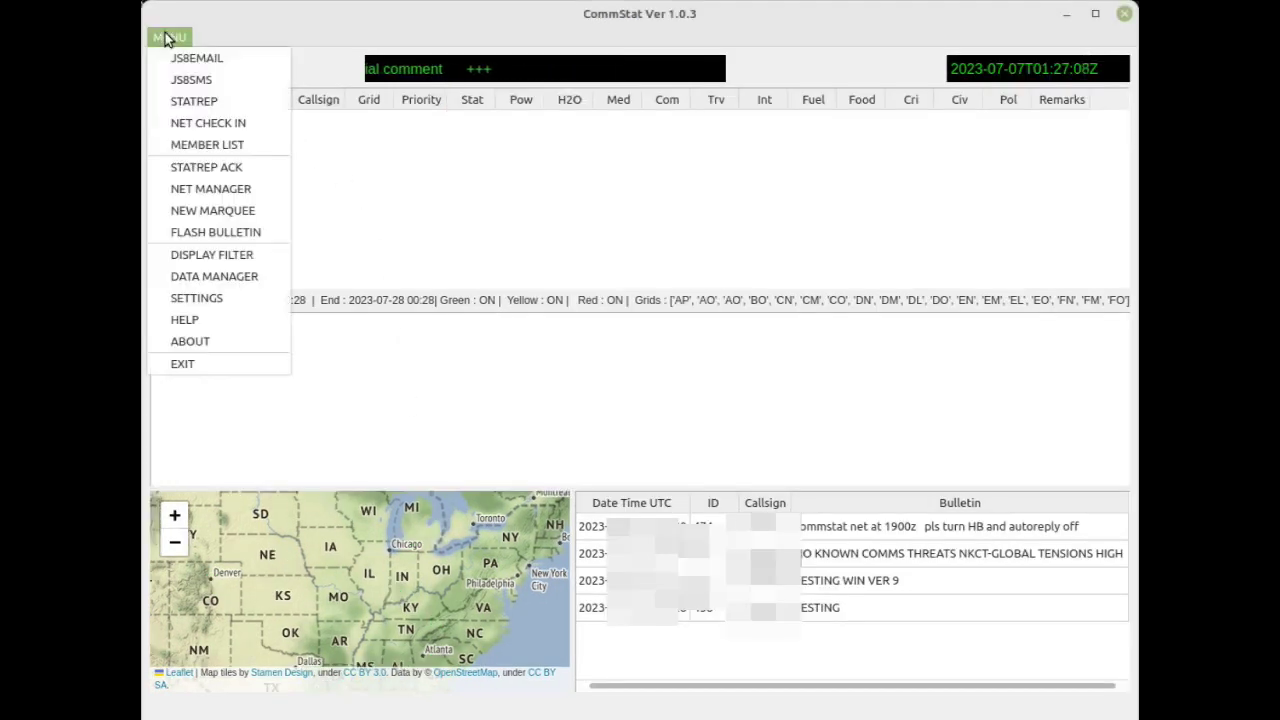
click(186, 101)
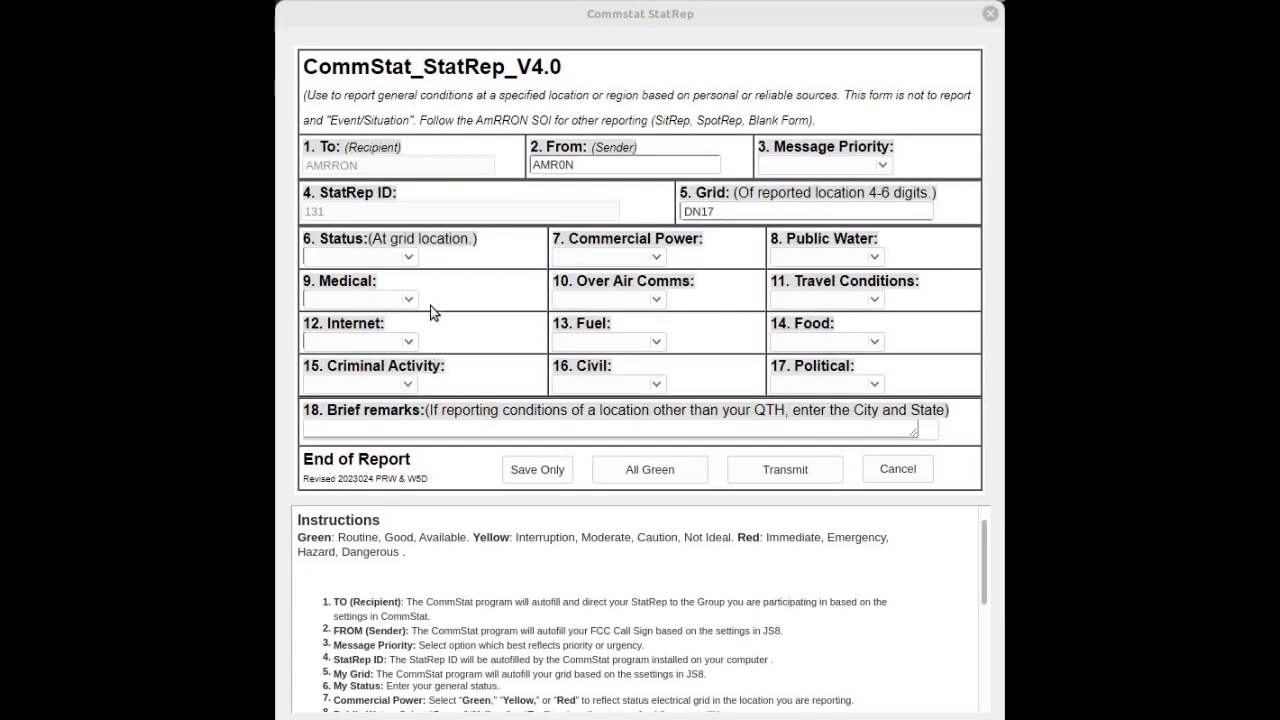
click(360, 166)
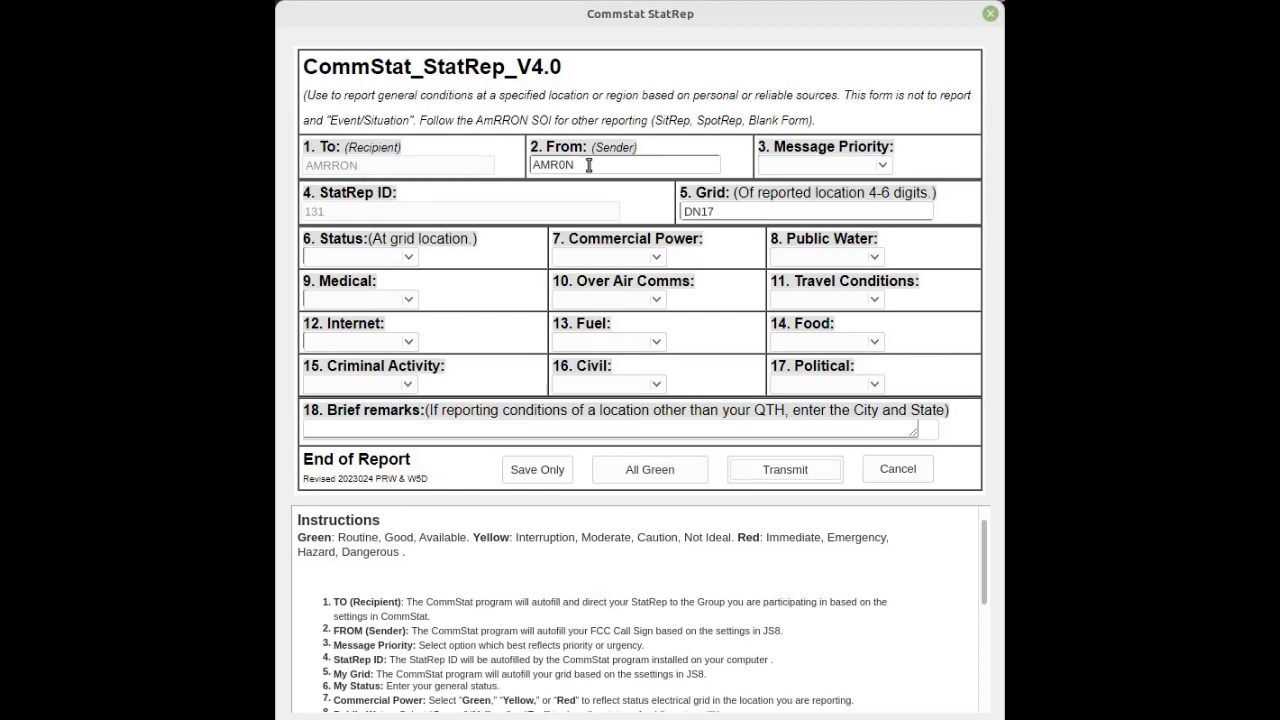
drag(589, 165, 532, 165)
click(884, 165)
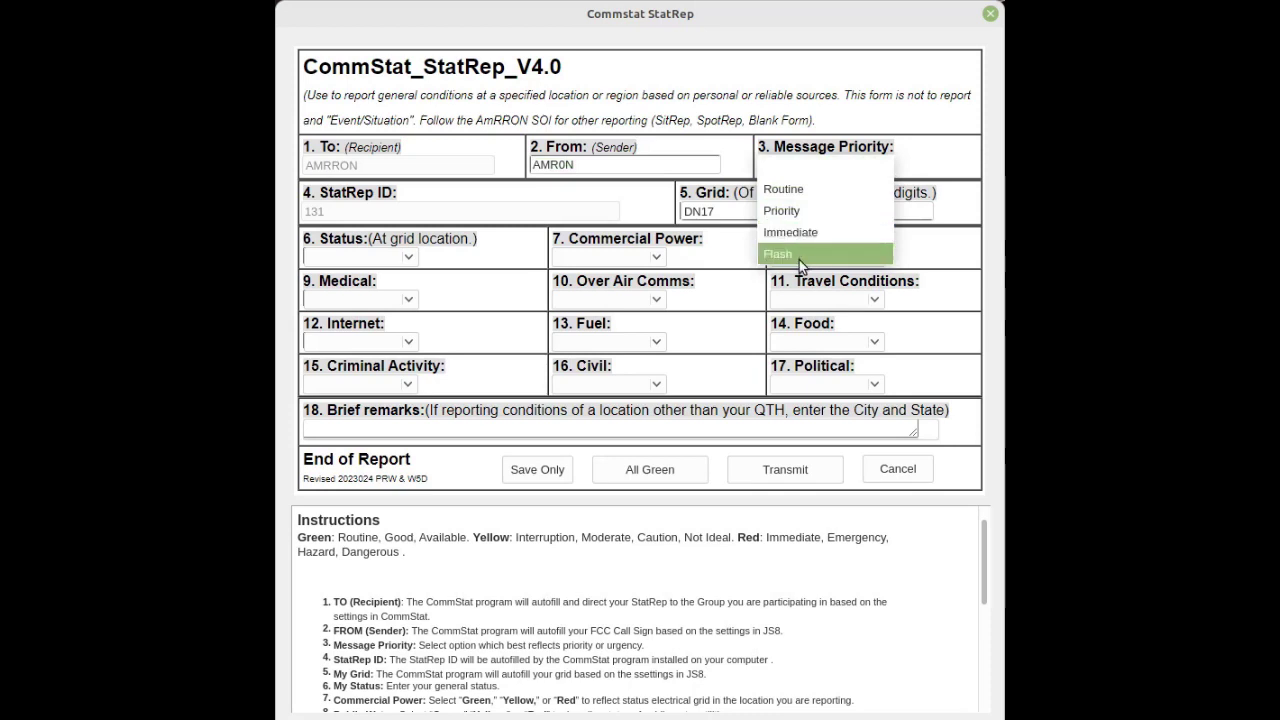
click(781, 191)
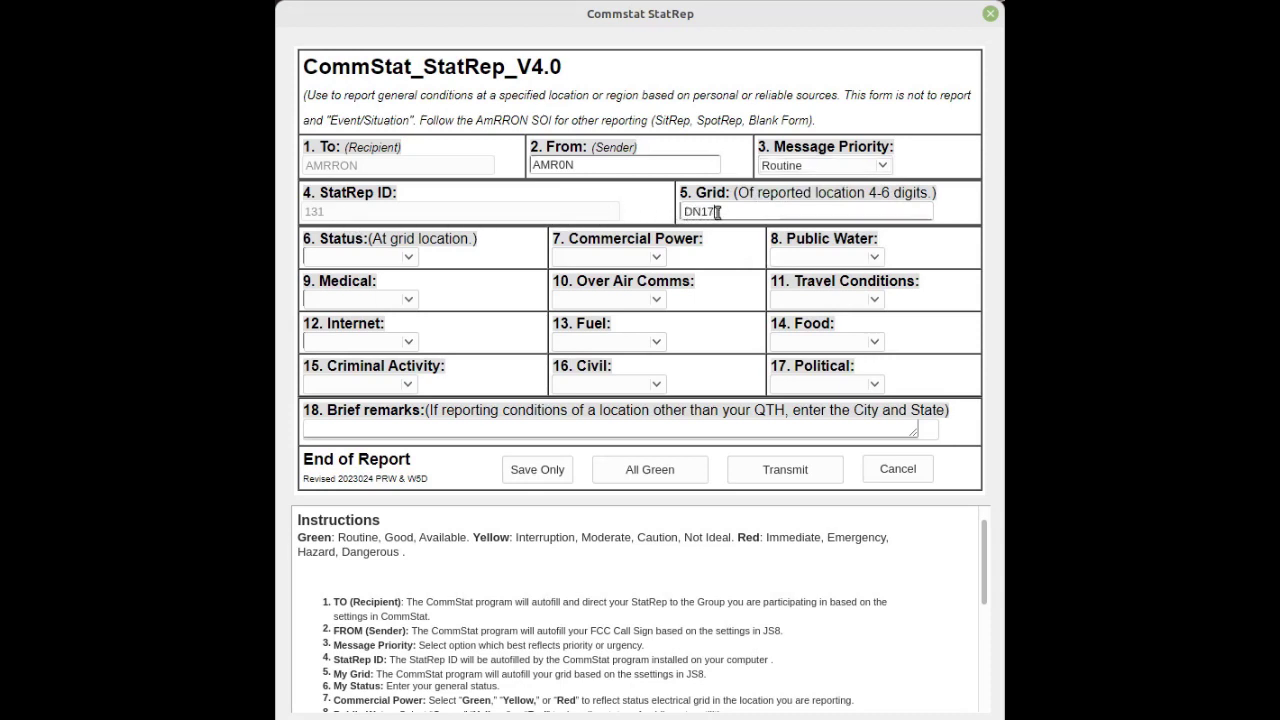
drag(714, 212, 680, 212)
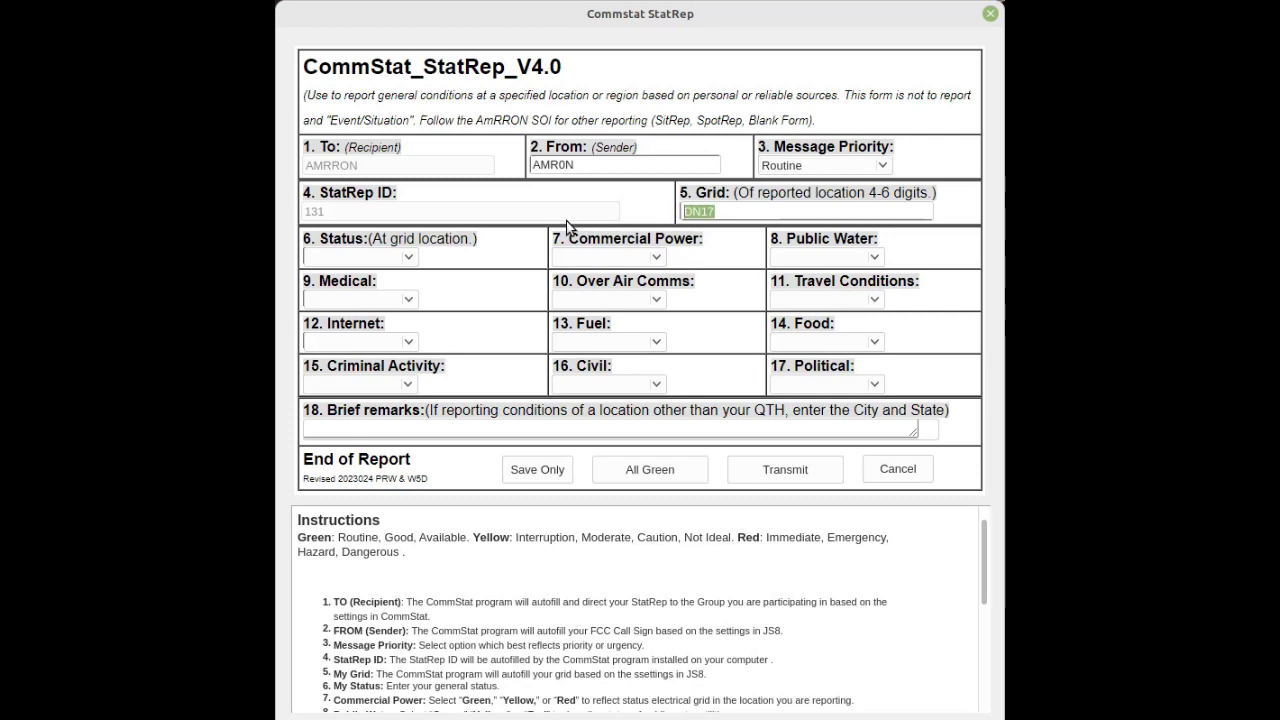
Set both Commercial Power and the overall Status at the grid location to Red in the StatRep
click(409, 259)
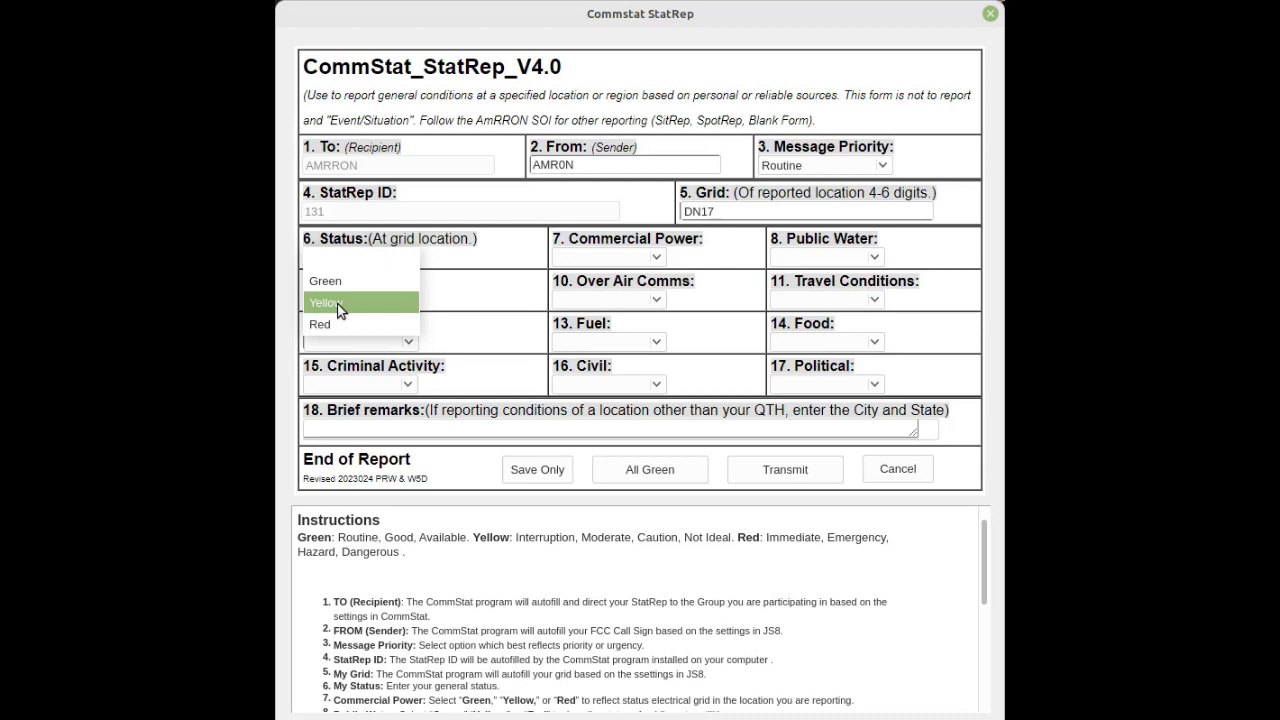
click(656, 257)
click(656, 257)
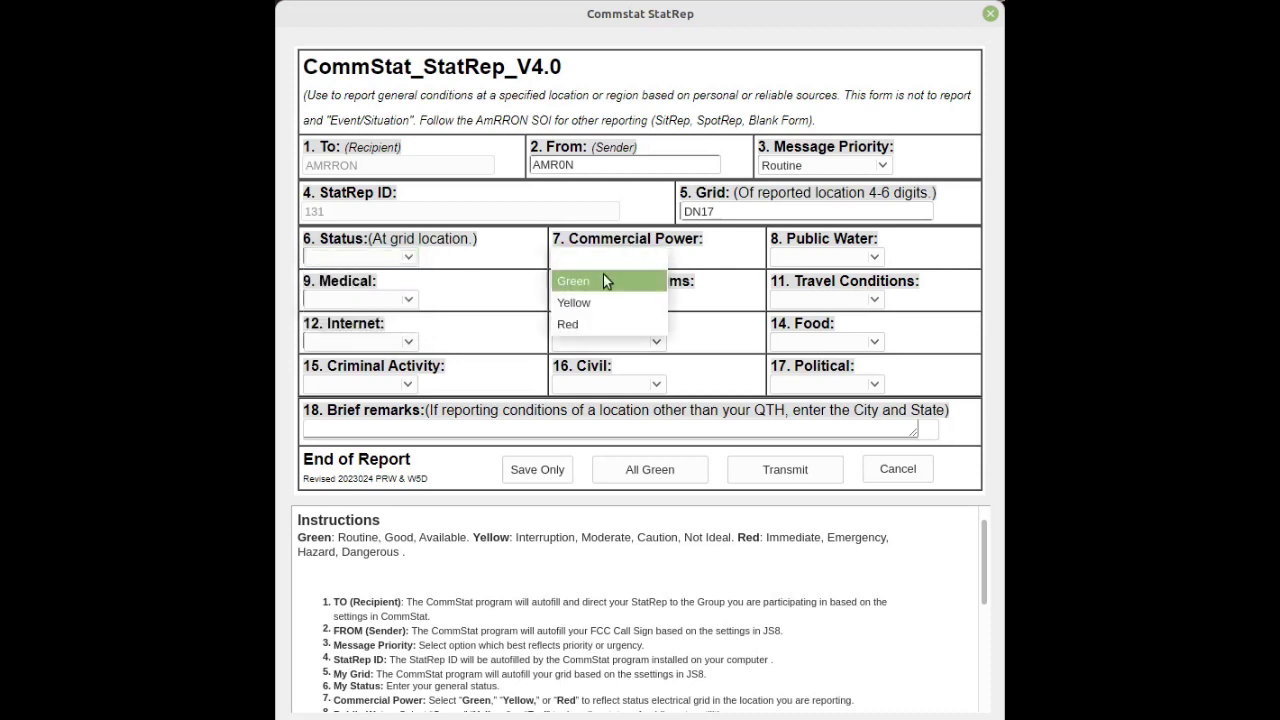
click(578, 327)
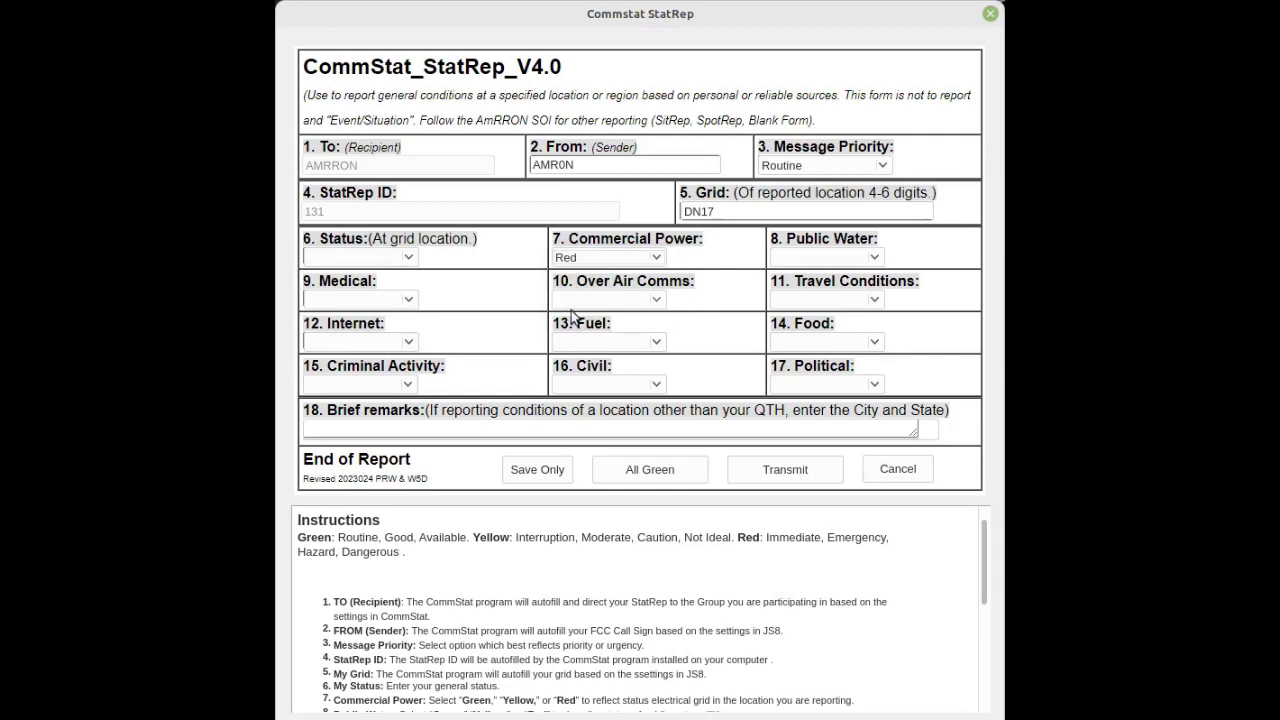
click(408, 258)
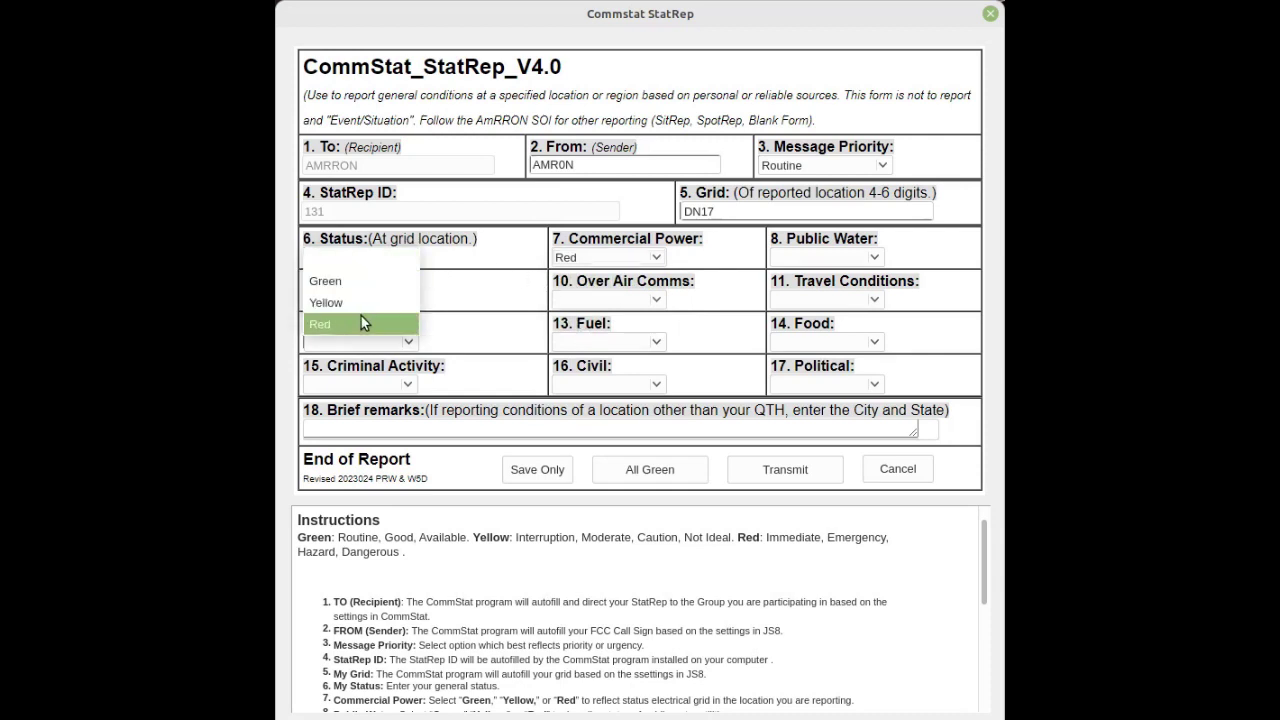
click(362, 318)
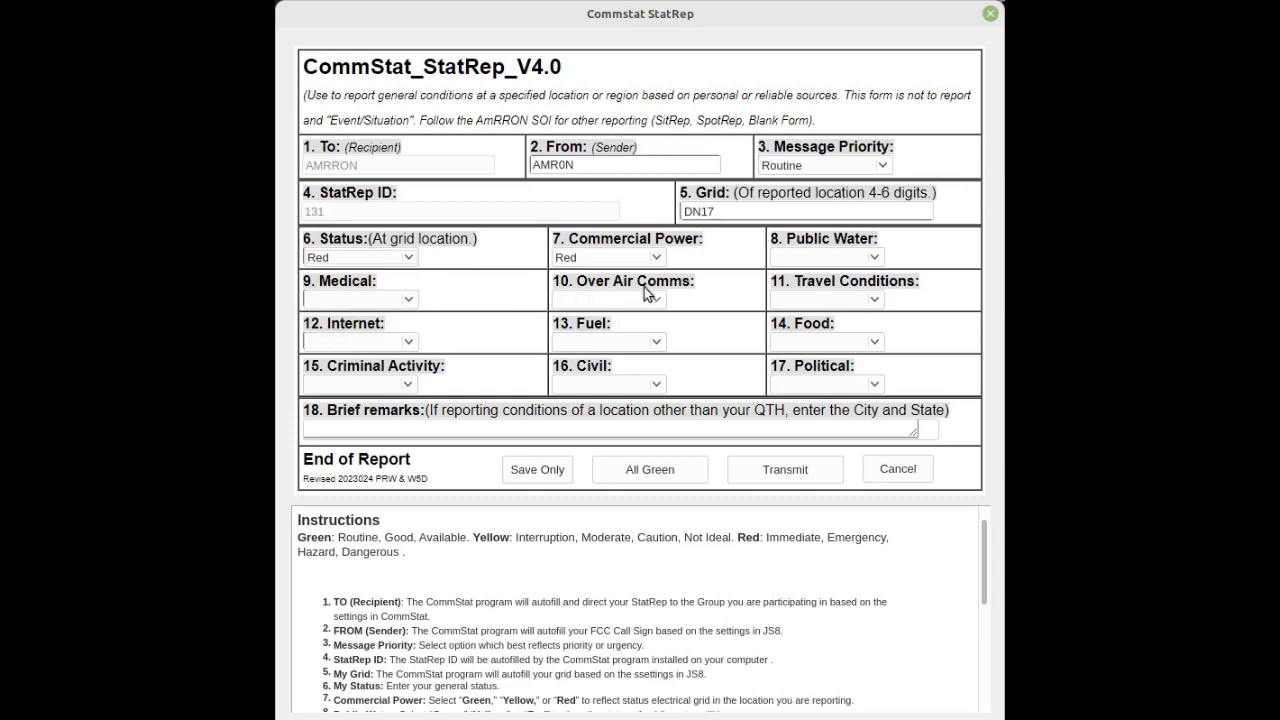
Set Public Water and Medical to Green in the StatRep form
click(877, 262)
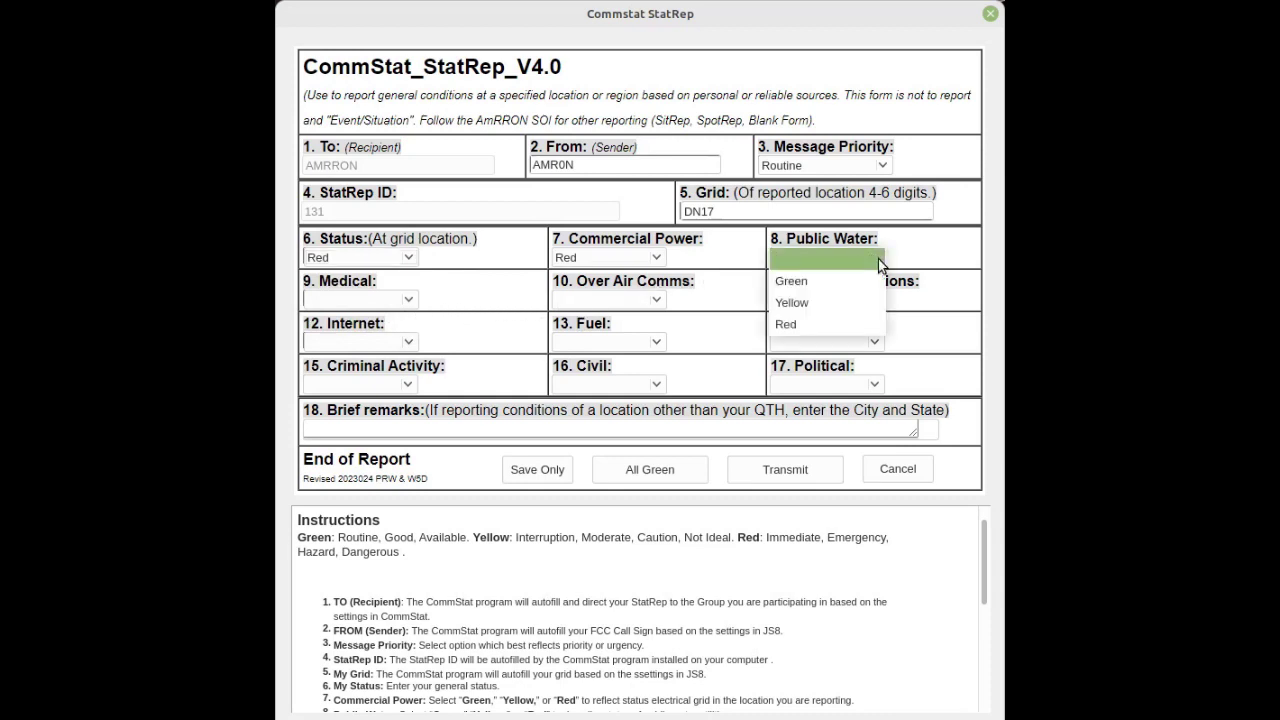
click(835, 283)
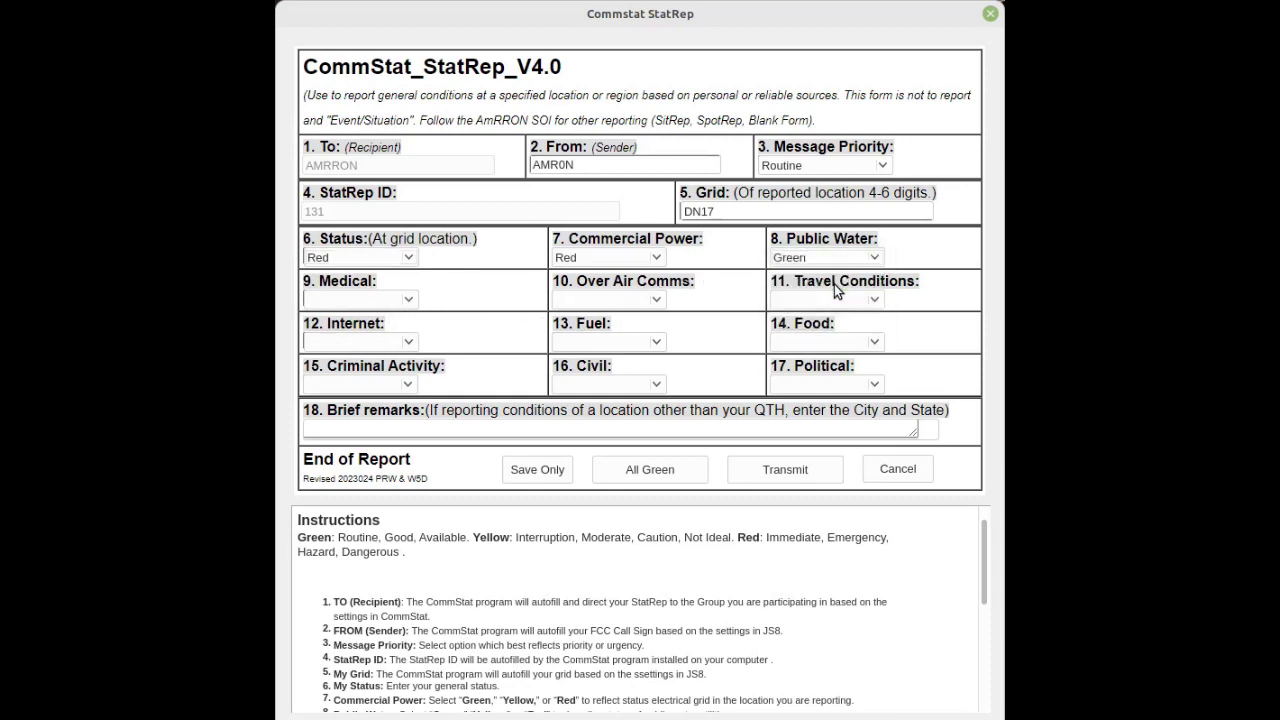
click(408, 300)
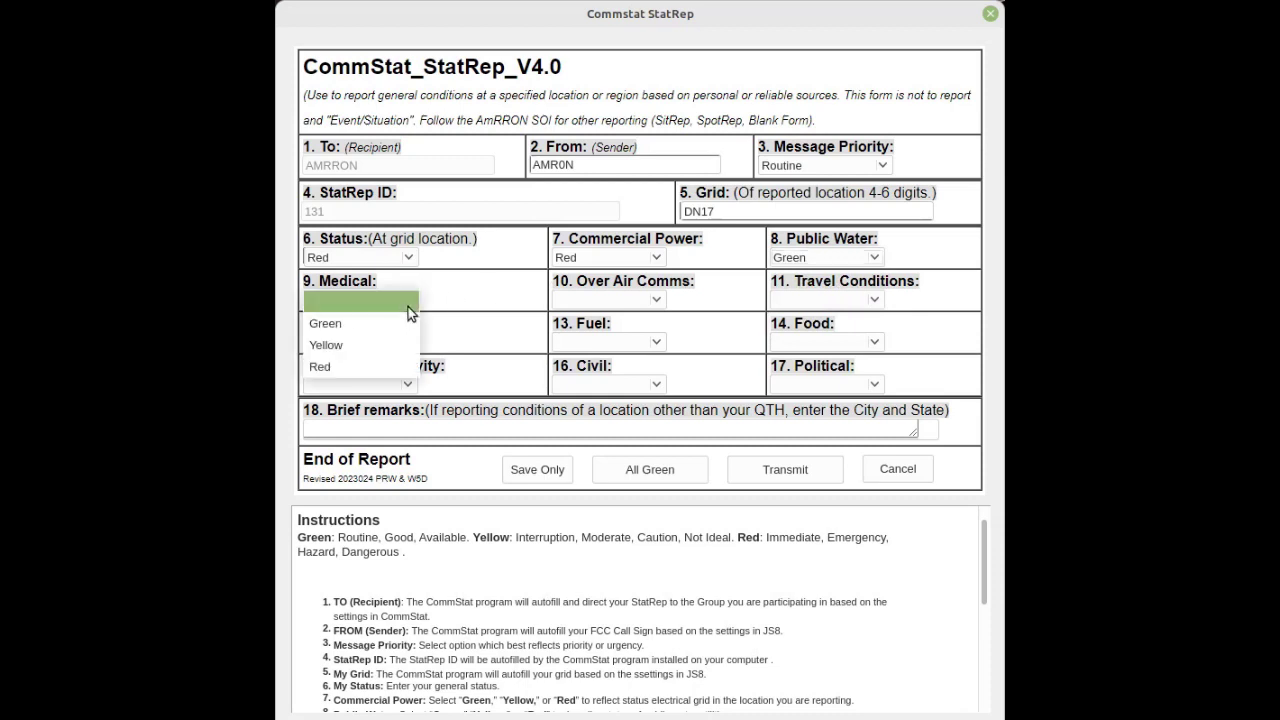
click(359, 329)
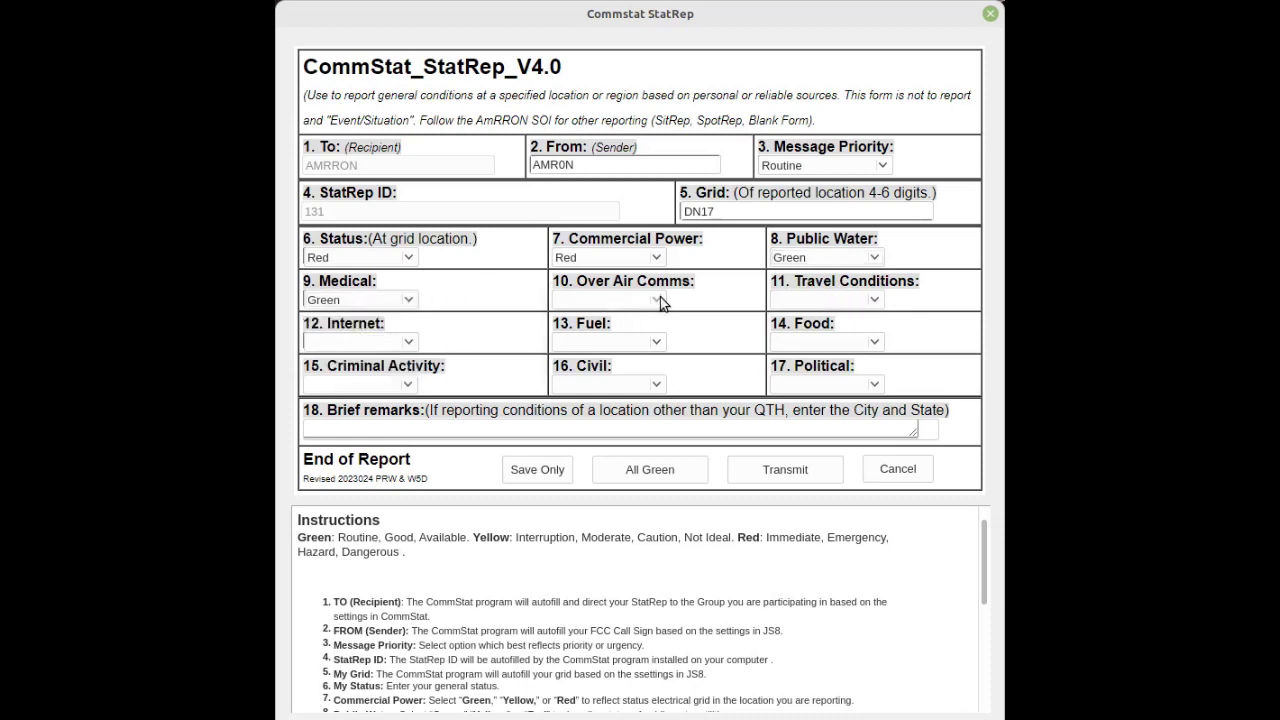
Set Over Air Comms and Travel Conditions to Yellow in the StatRep form
click(652, 300)
click(605, 353)
click(875, 298)
click(791, 344)
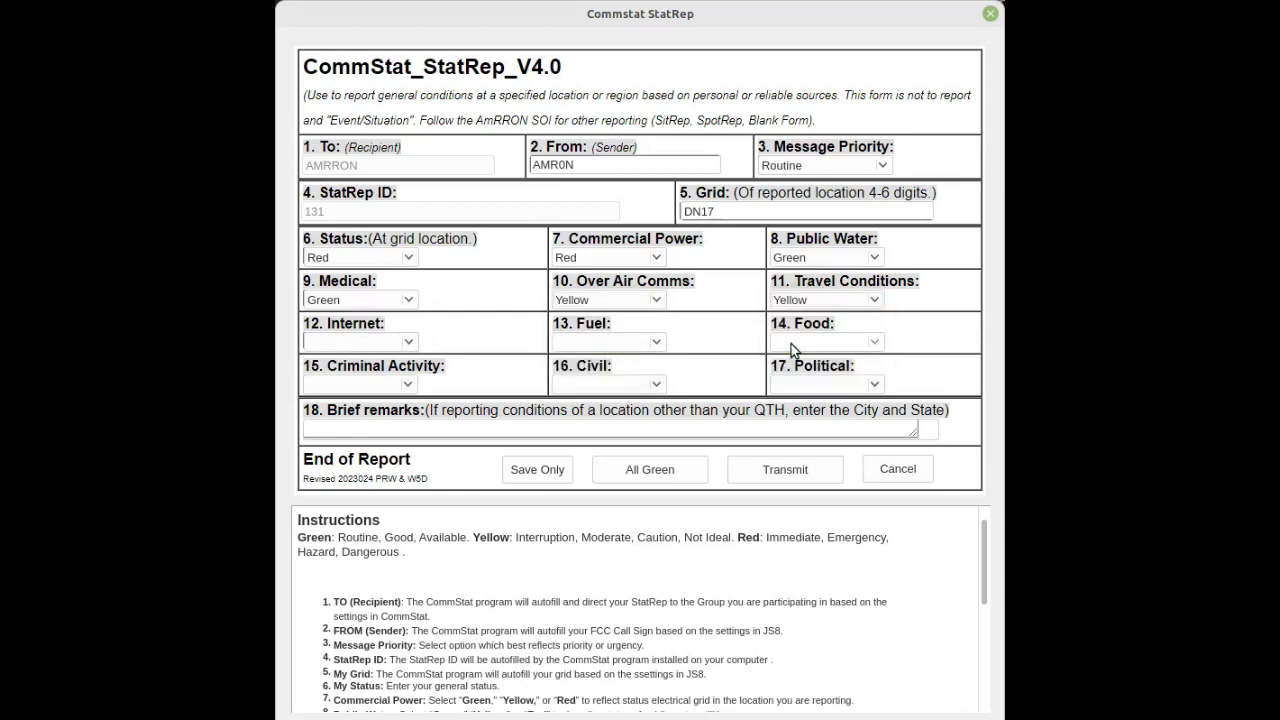
Set Internet to Red and Fuel to Green in the StatRep form
click(409, 342)
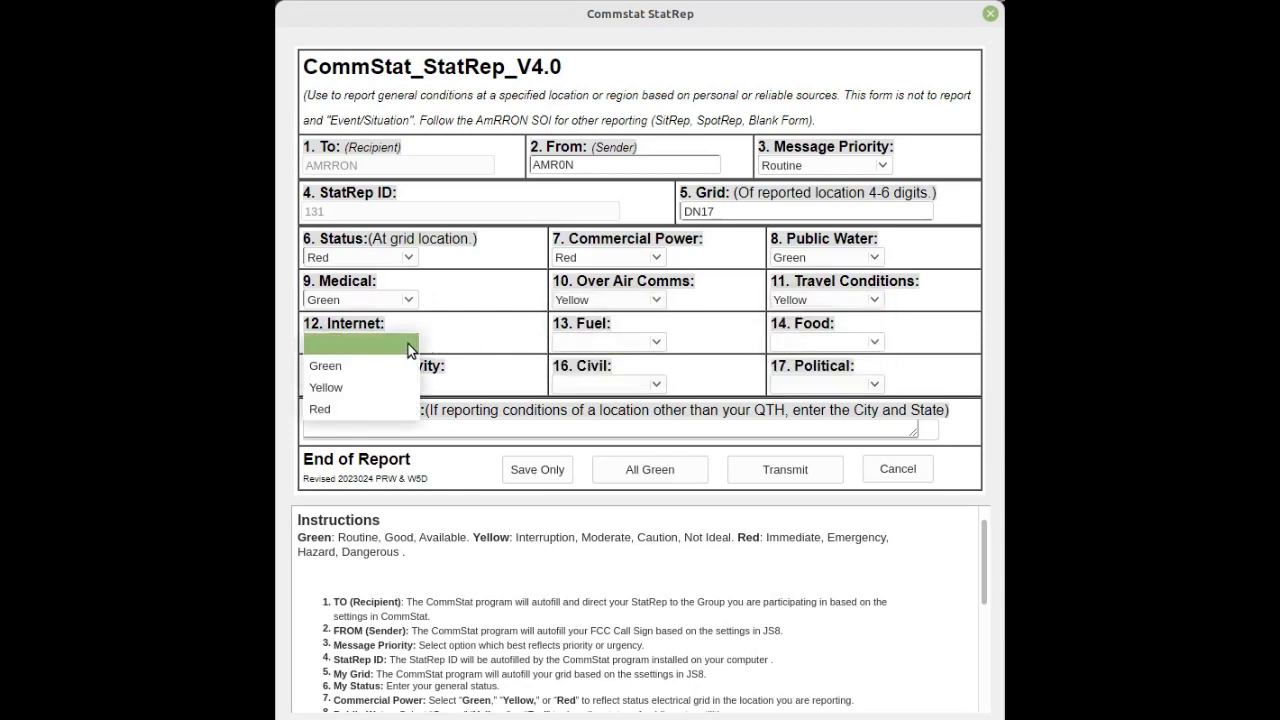
click(322, 412)
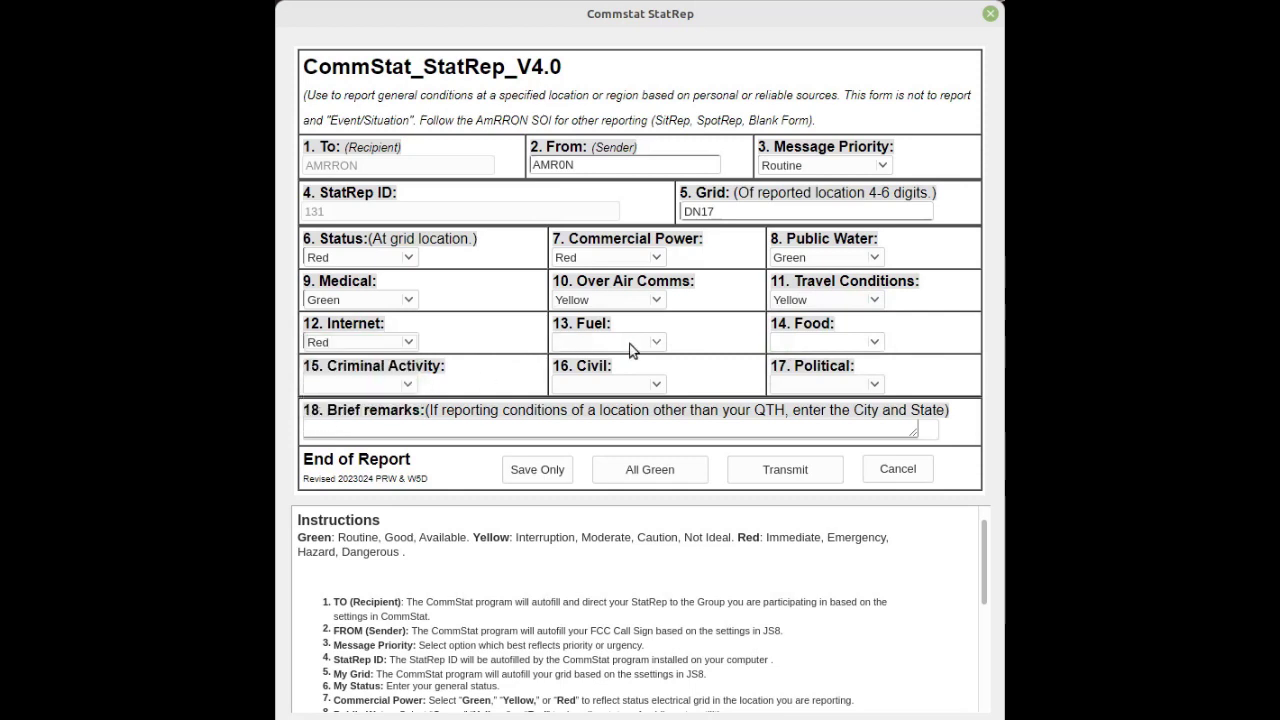
click(664, 346)
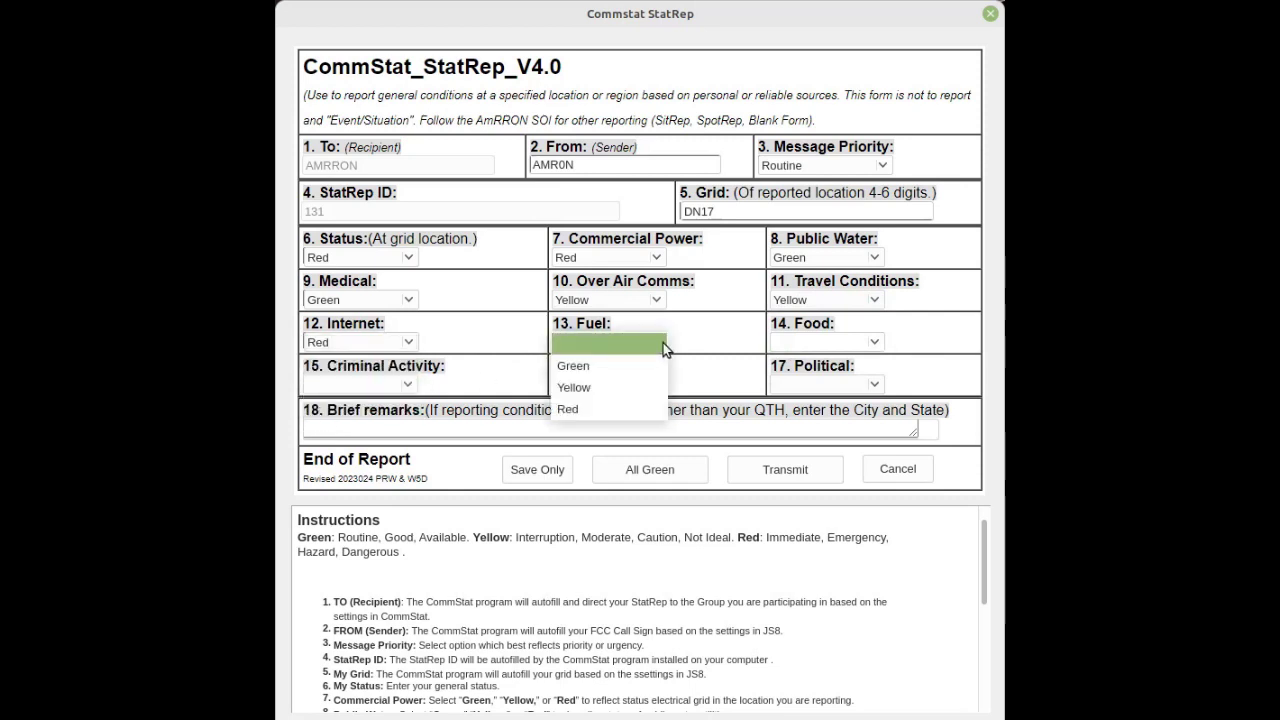
click(598, 365)
Set Food to Green and fill in the entire StatRep with the all-green preset
click(878, 342)
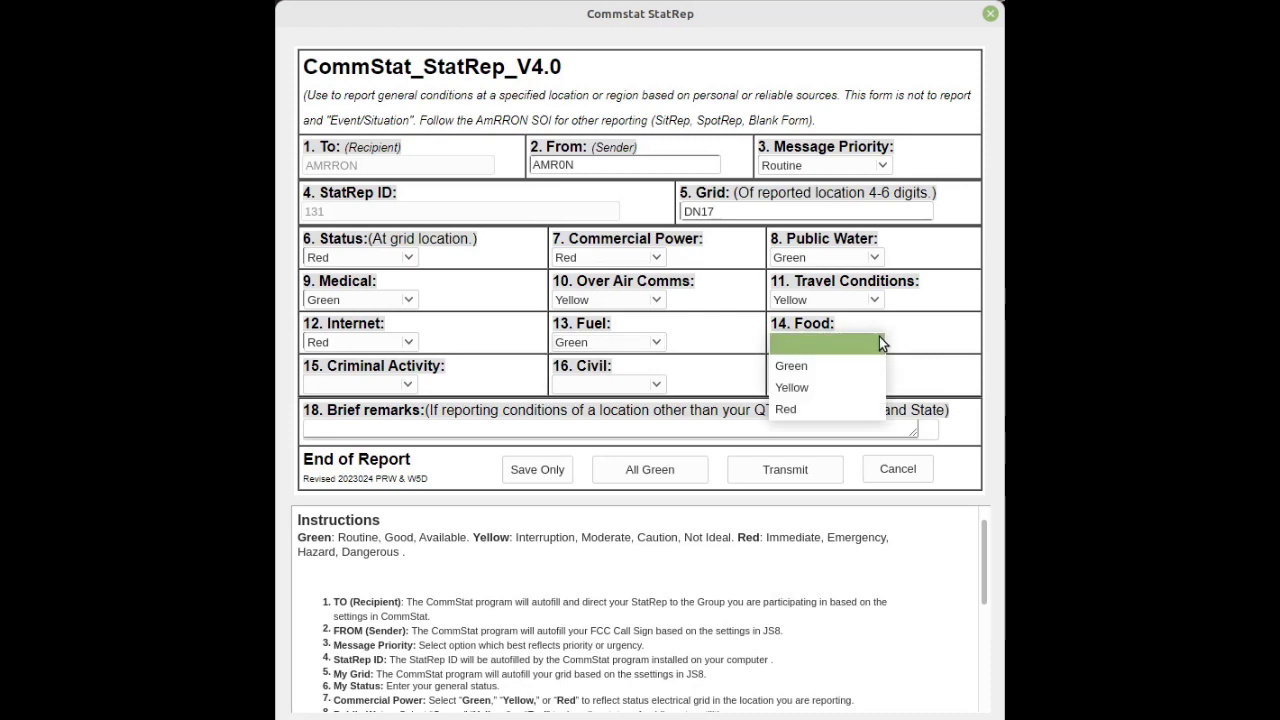
click(795, 368)
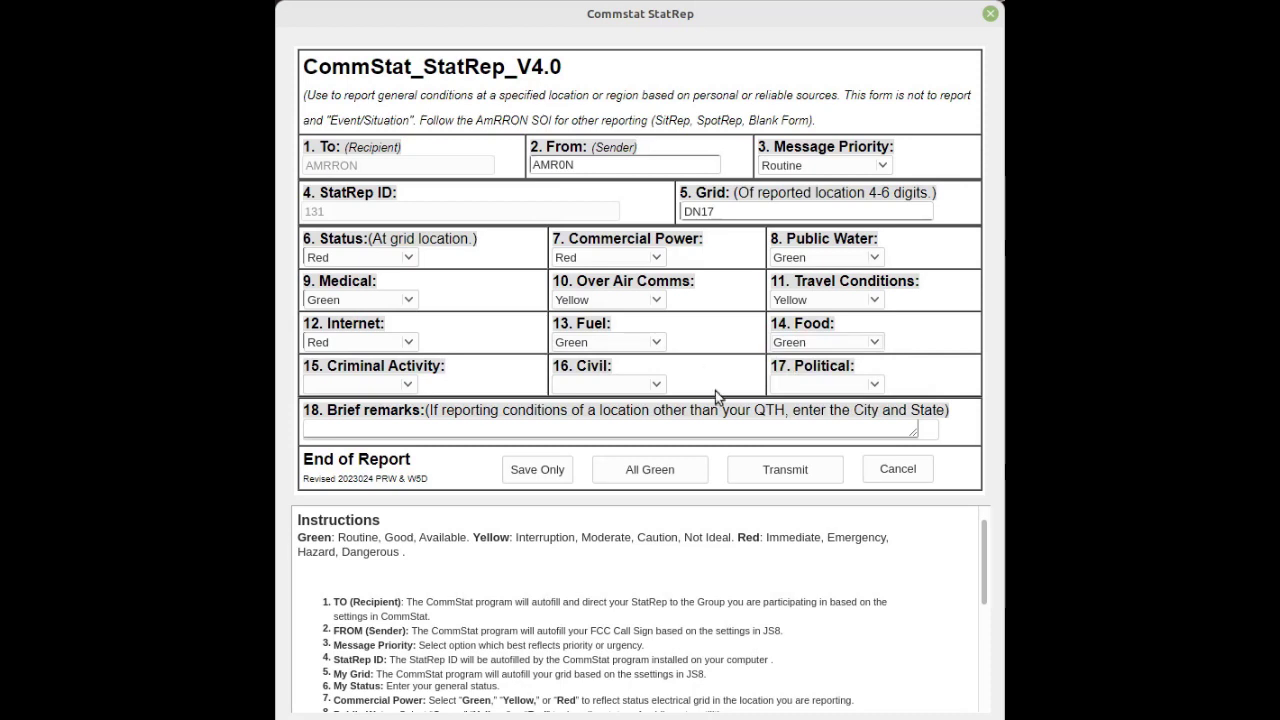
click(668, 477)
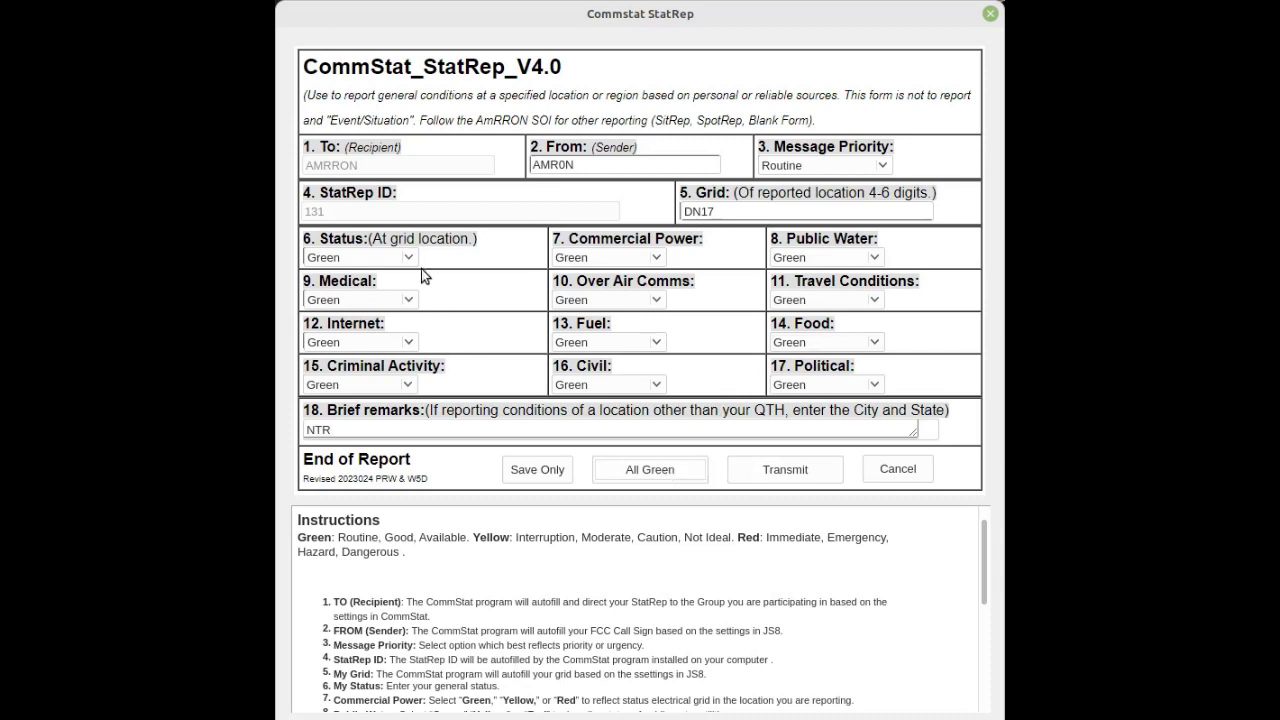
Set Internet, Over Air Comms and the overall Status at the grid location to Red in the StatRep
click(409, 342)
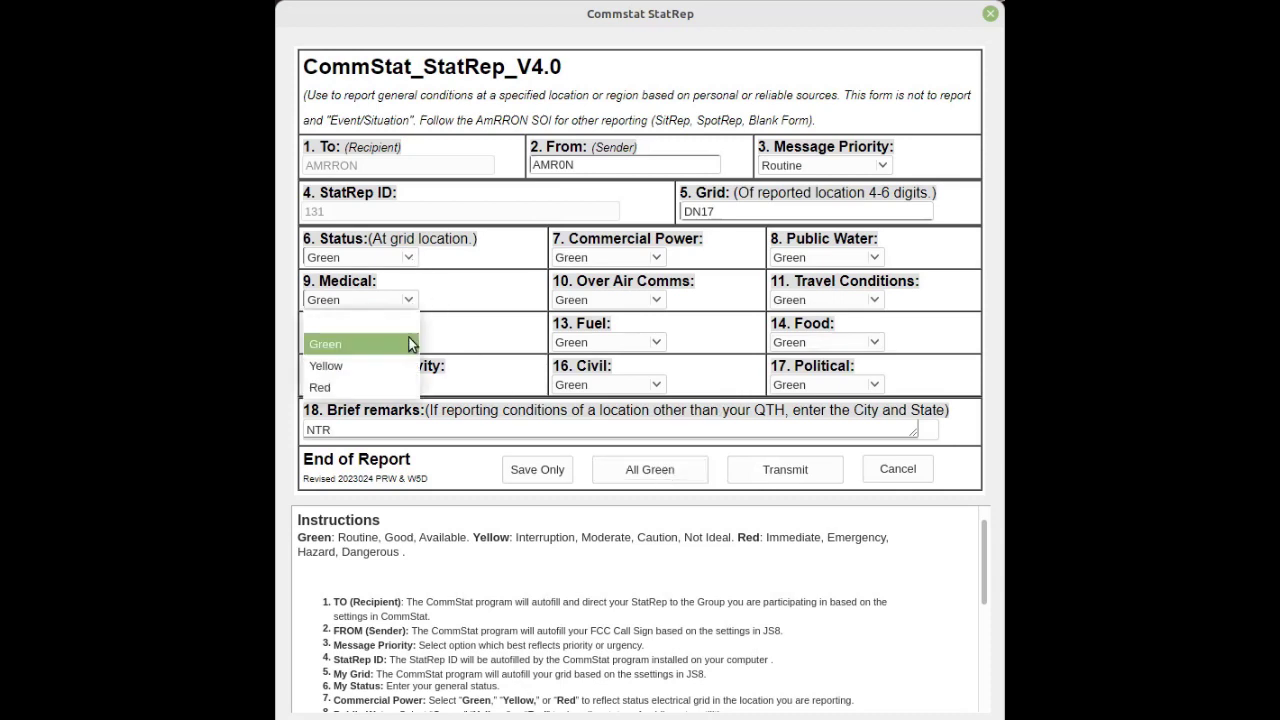
click(360, 390)
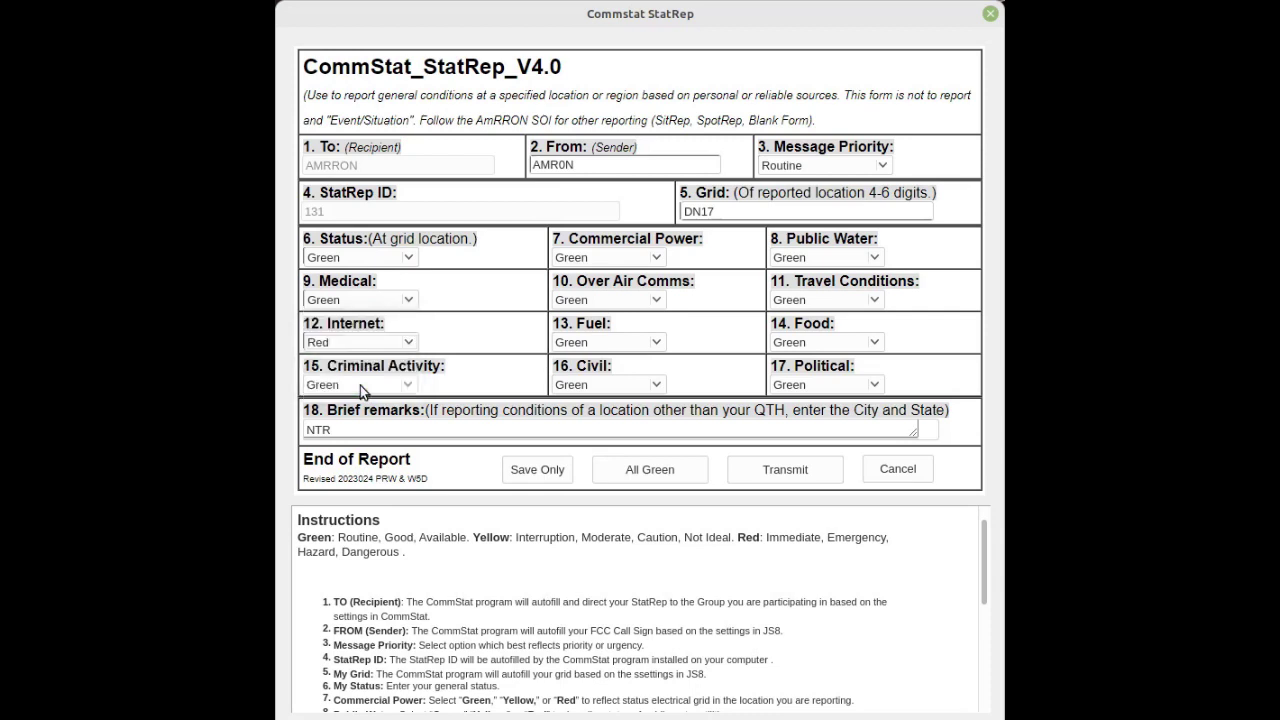
click(658, 302)
click(558, 346)
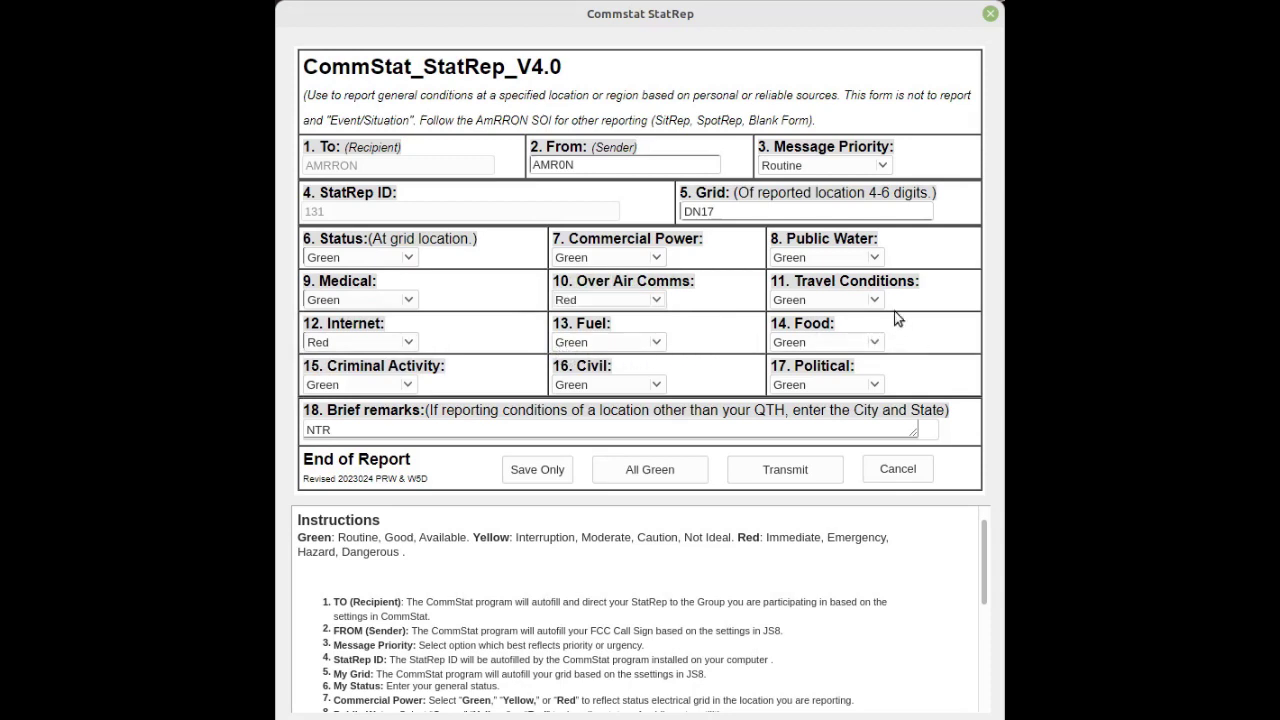
click(410, 257)
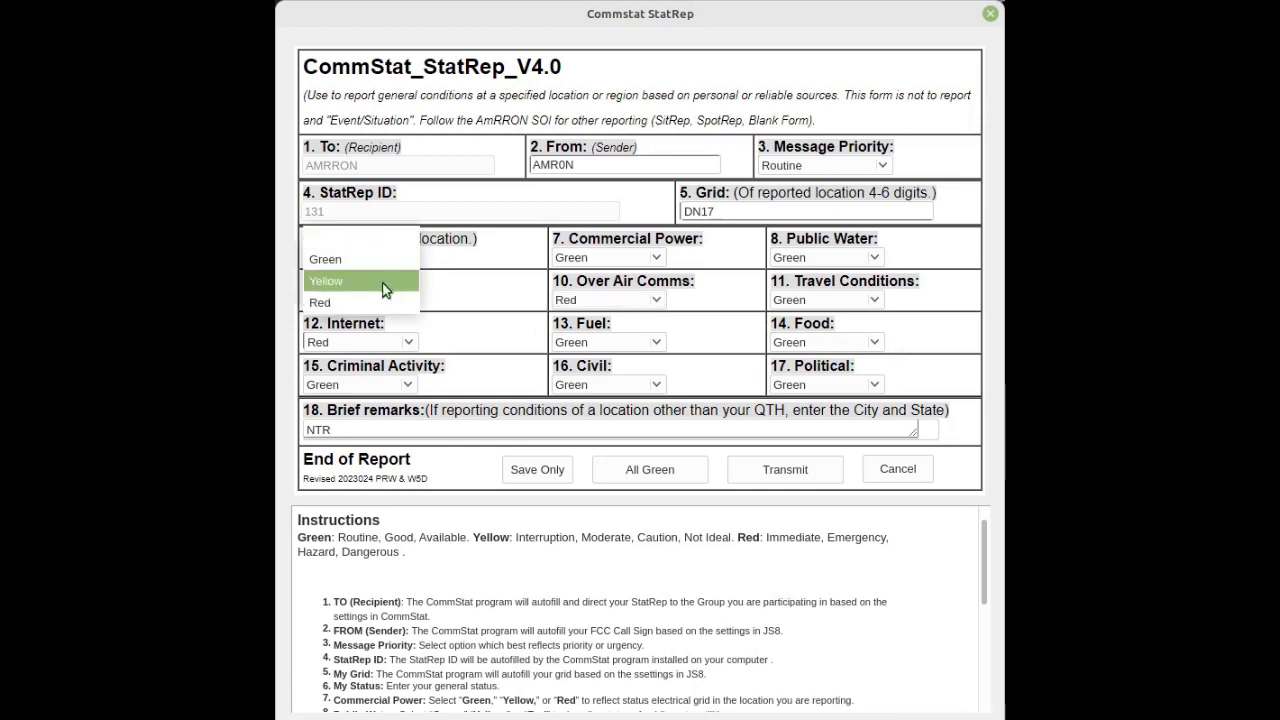
click(365, 304)
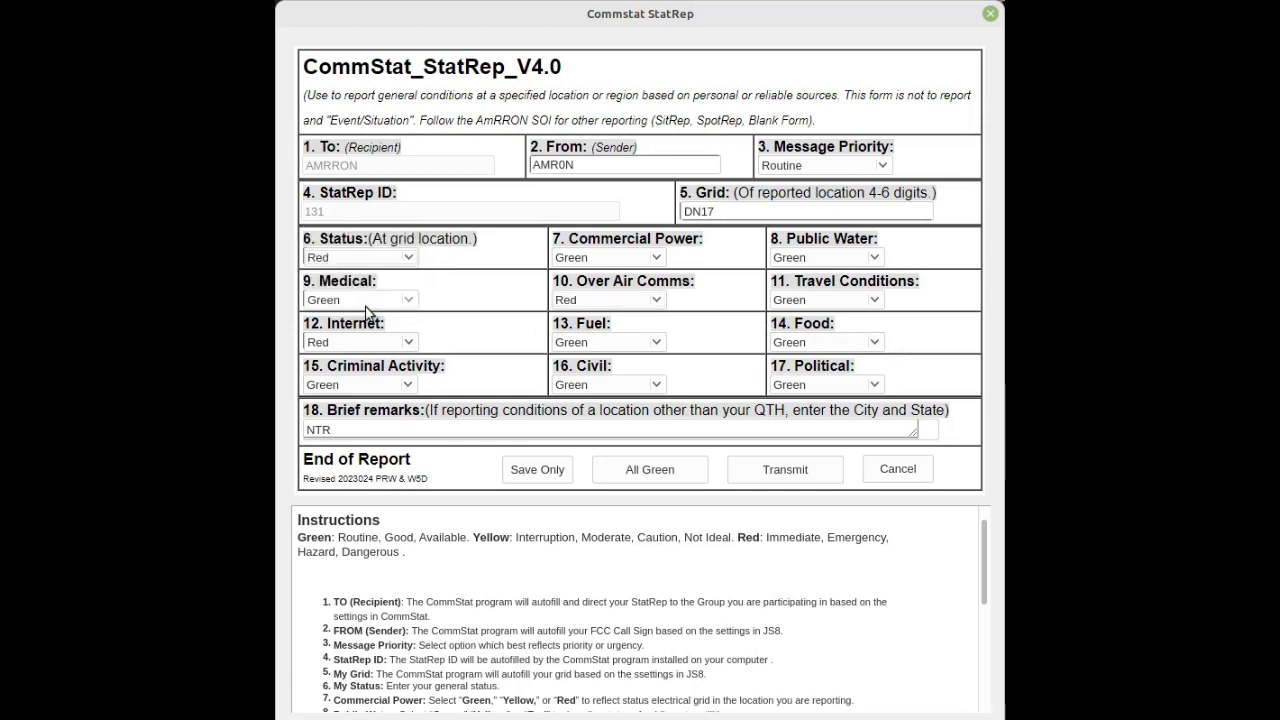
Replace the brief remarks with "No cell svc, no internet (Satellite)" and transmit the StatRep
click(339, 427)
drag(339, 427, 285, 426)
text(No cell svc)
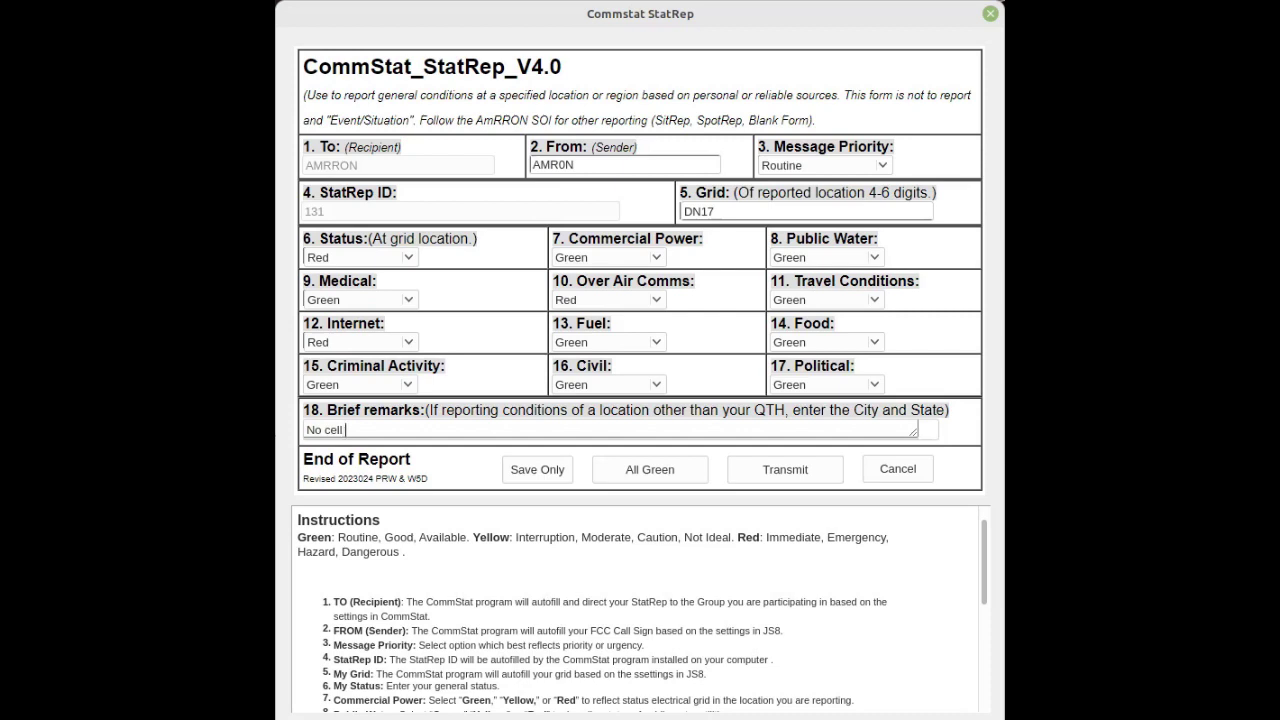
text(, no internet (Satellite))
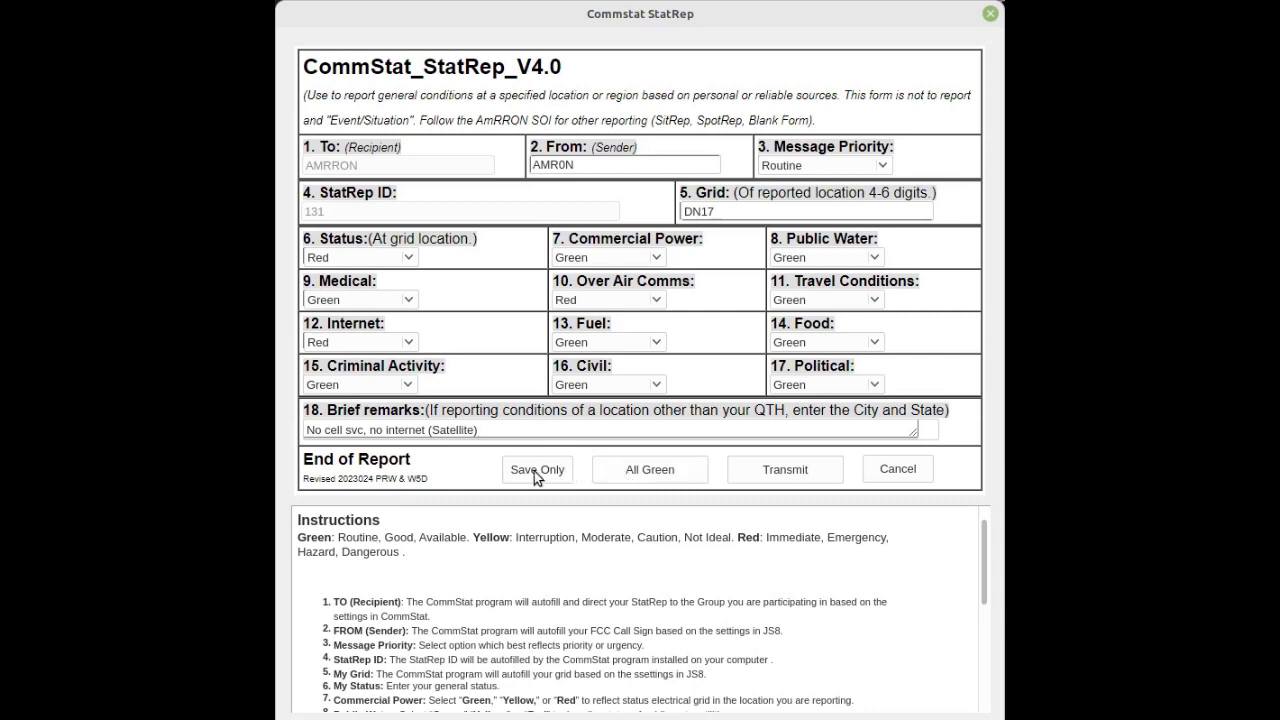
click(820, 470)
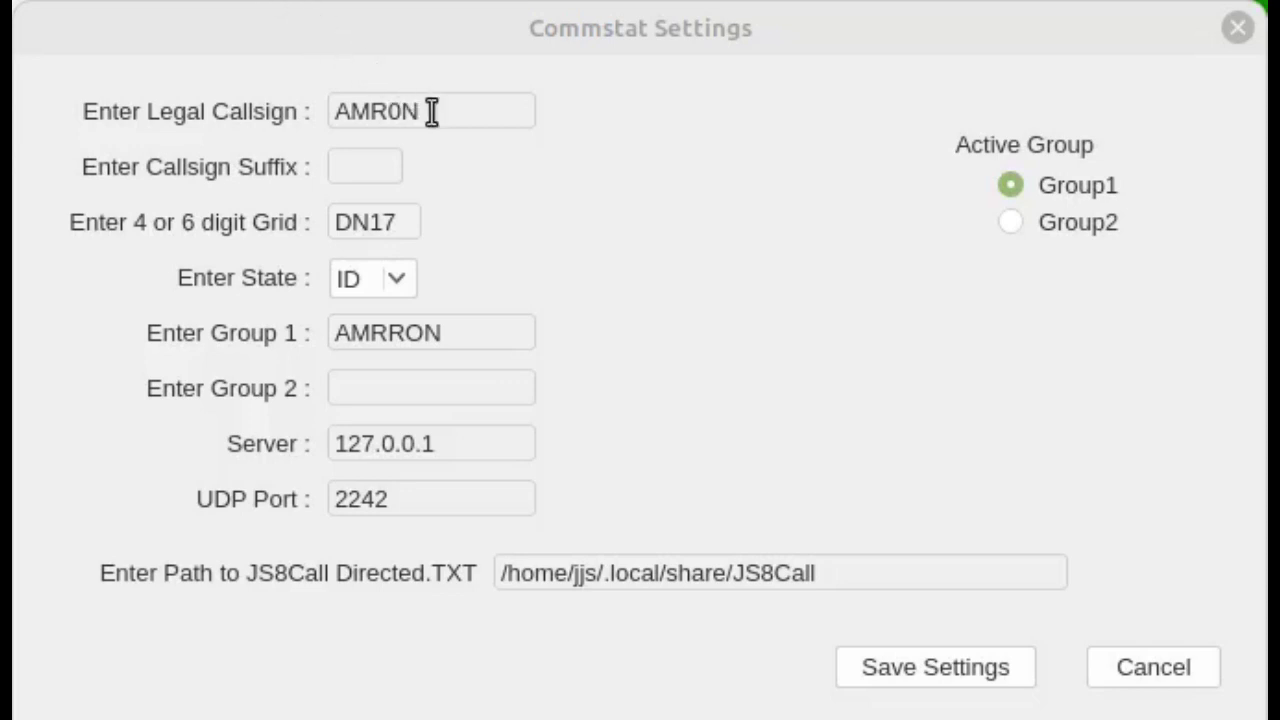
Extend the station's grid to the six-digit locator DN17he in the CommStat settings
drag(443, 112, 306, 111)
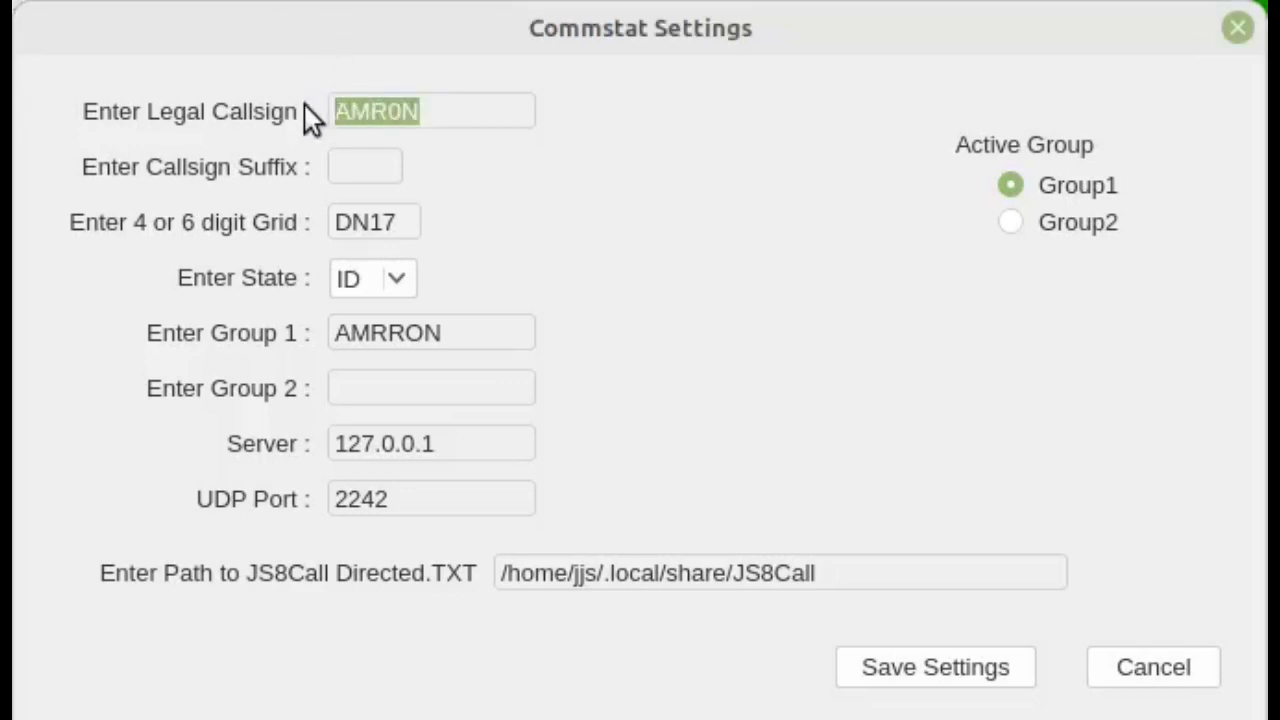
click(403, 226)
text(h)
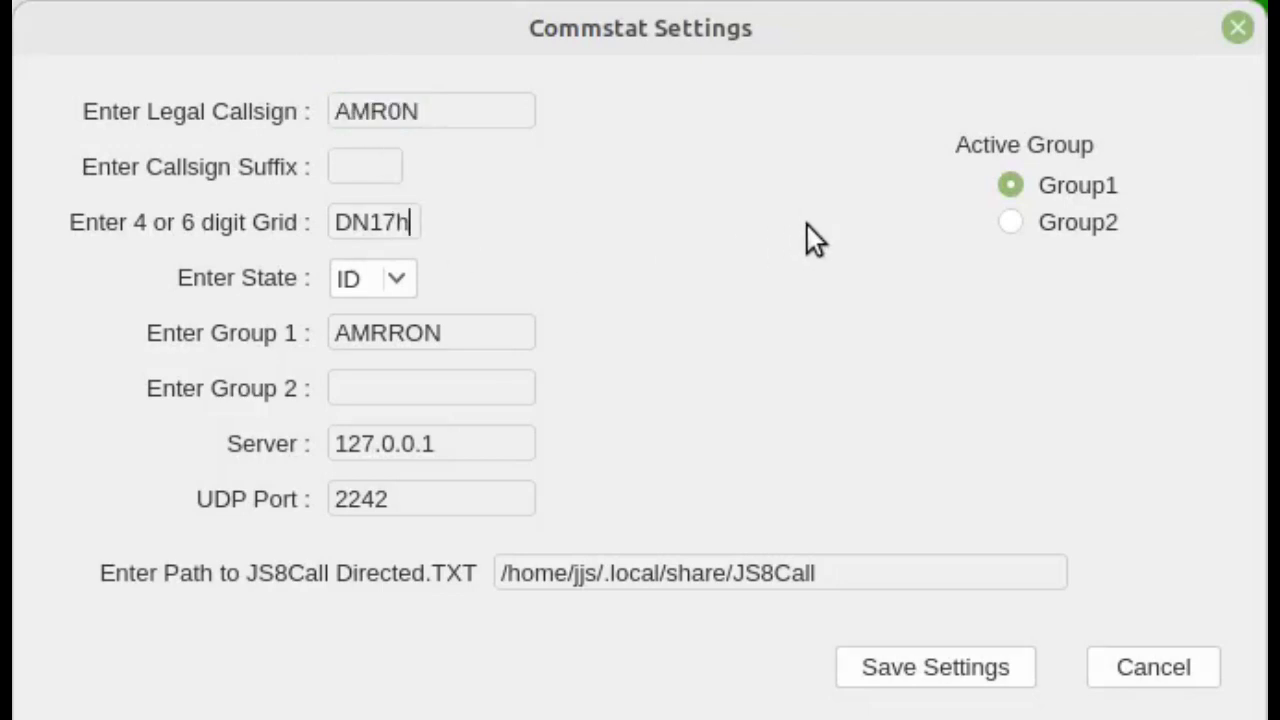
text(e)
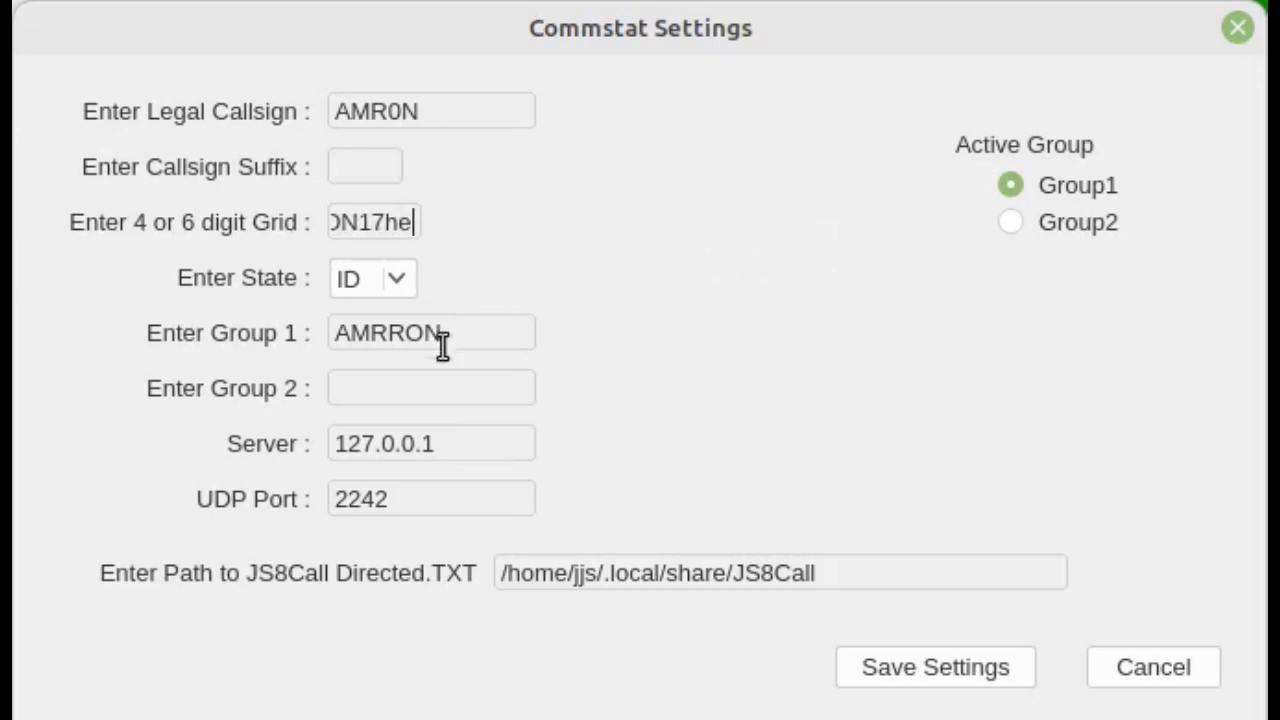
Enter COLUMB as the name of Group 2 in the CommStat settings
drag(449, 334, 337, 334)
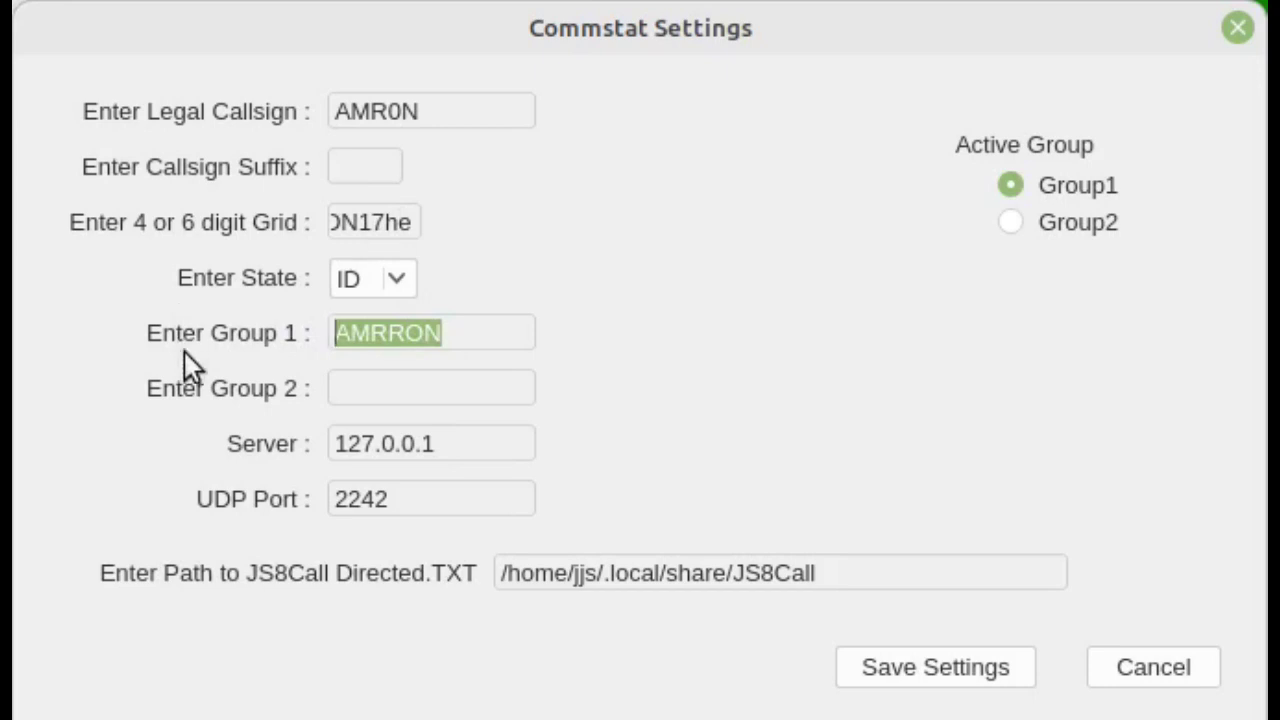
click(360, 390)
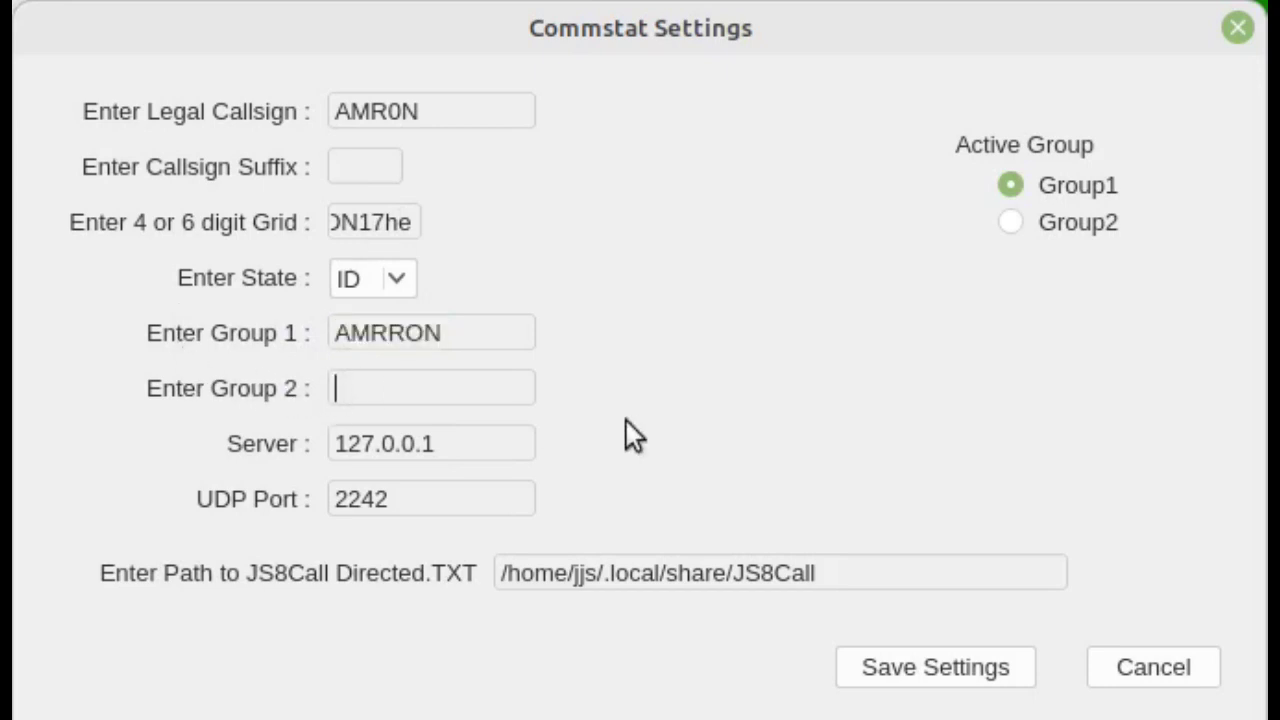
text(C)
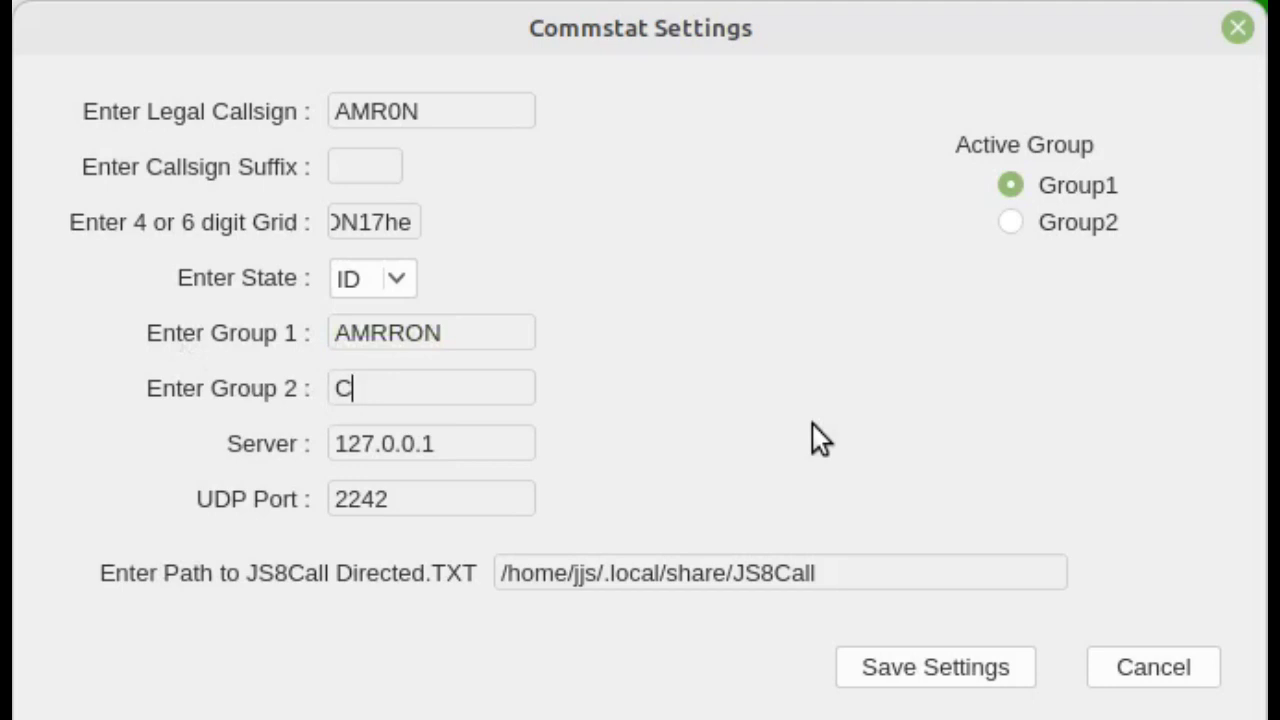
text(OLUMB)
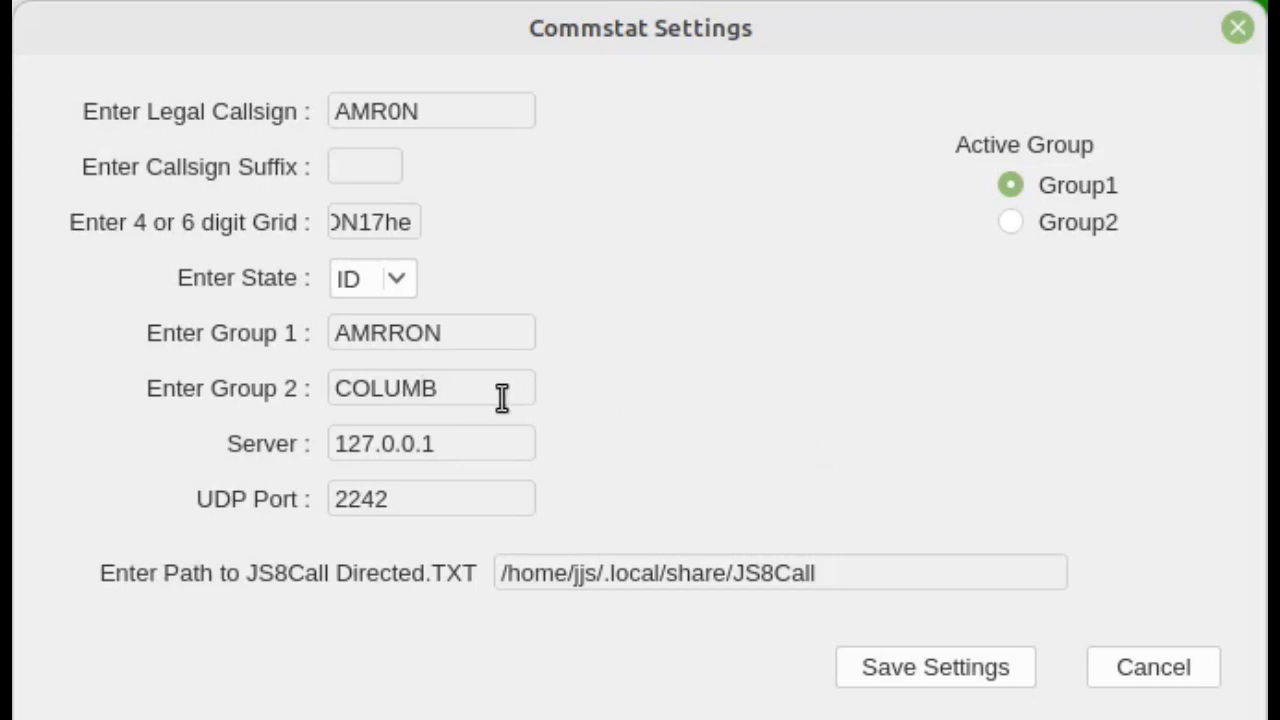
Switch the active group to Group2 and back to Group1, and save the settings
click(1032, 217)
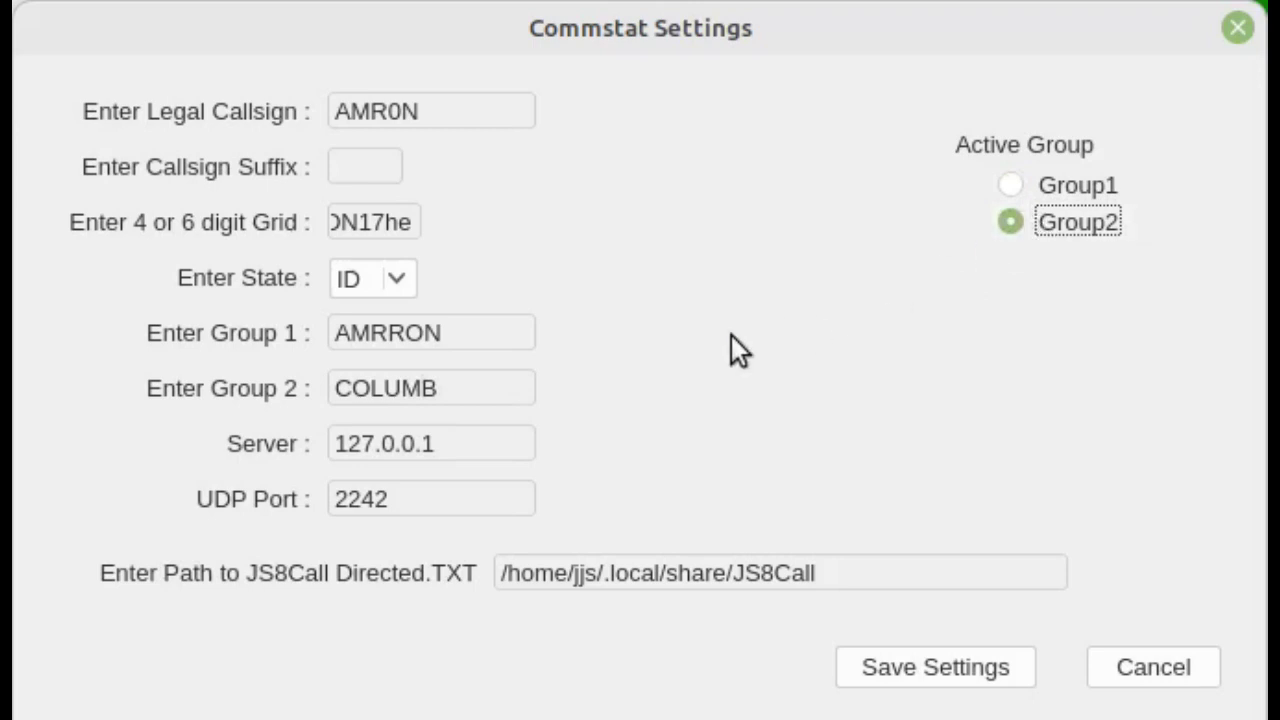
click(1056, 189)
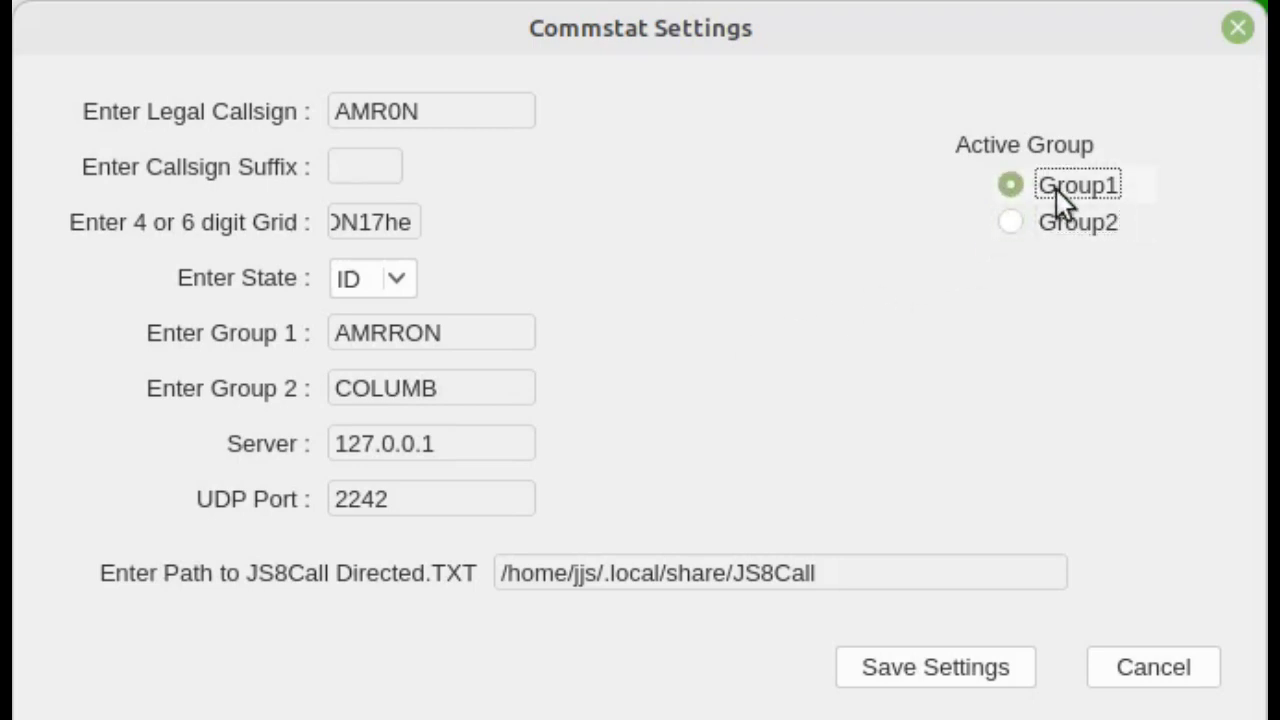
drag(466, 342, 305, 337)
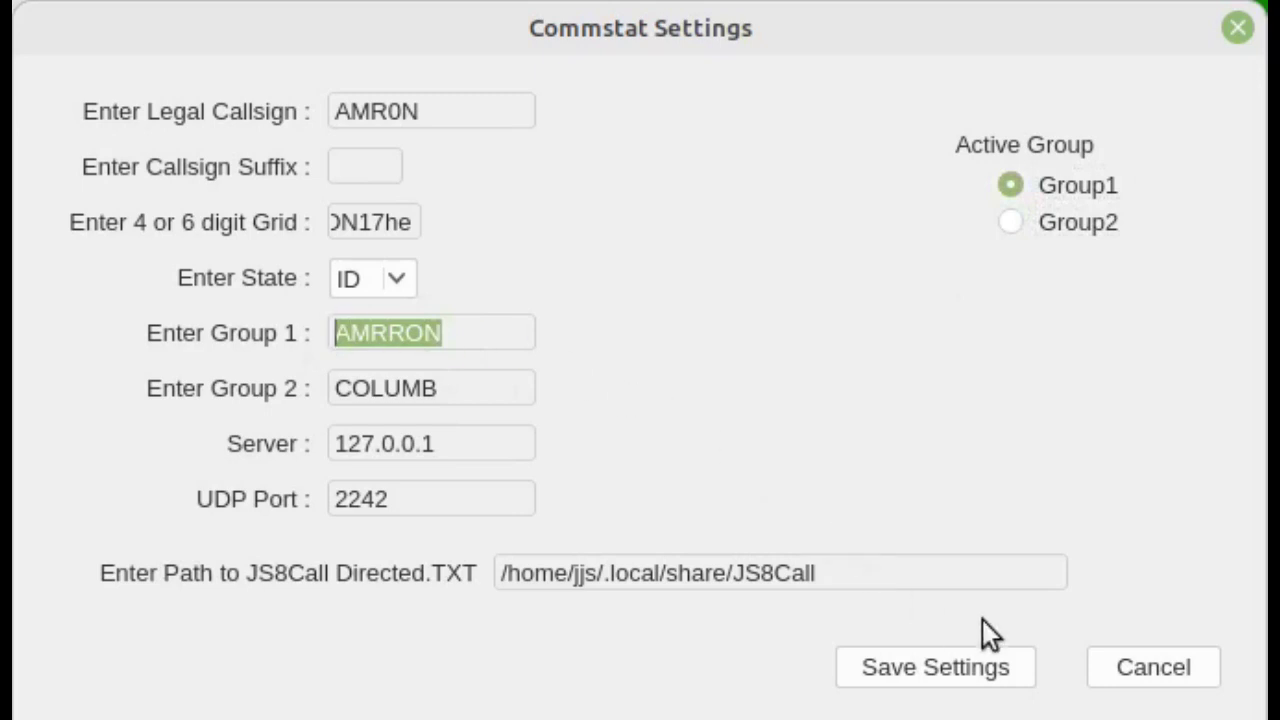
click(975, 680)
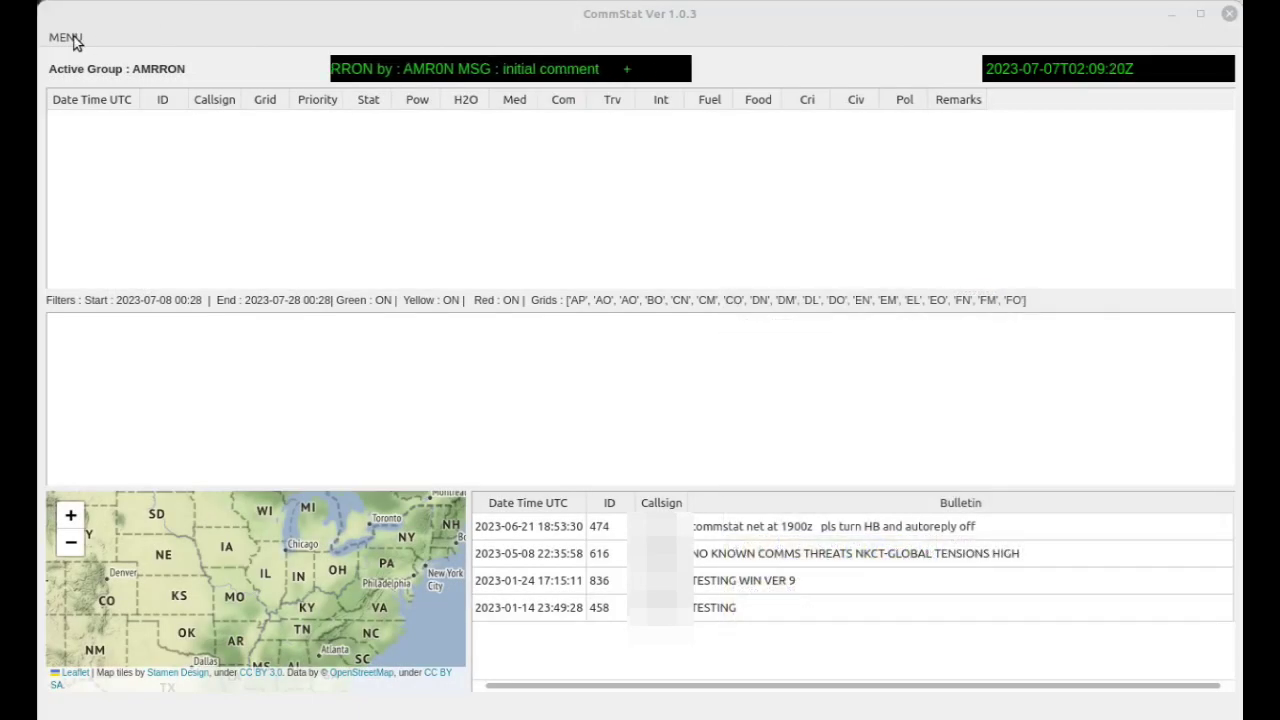
Open the display filter, list the available grids and clear the grid filter
click(77, 38)
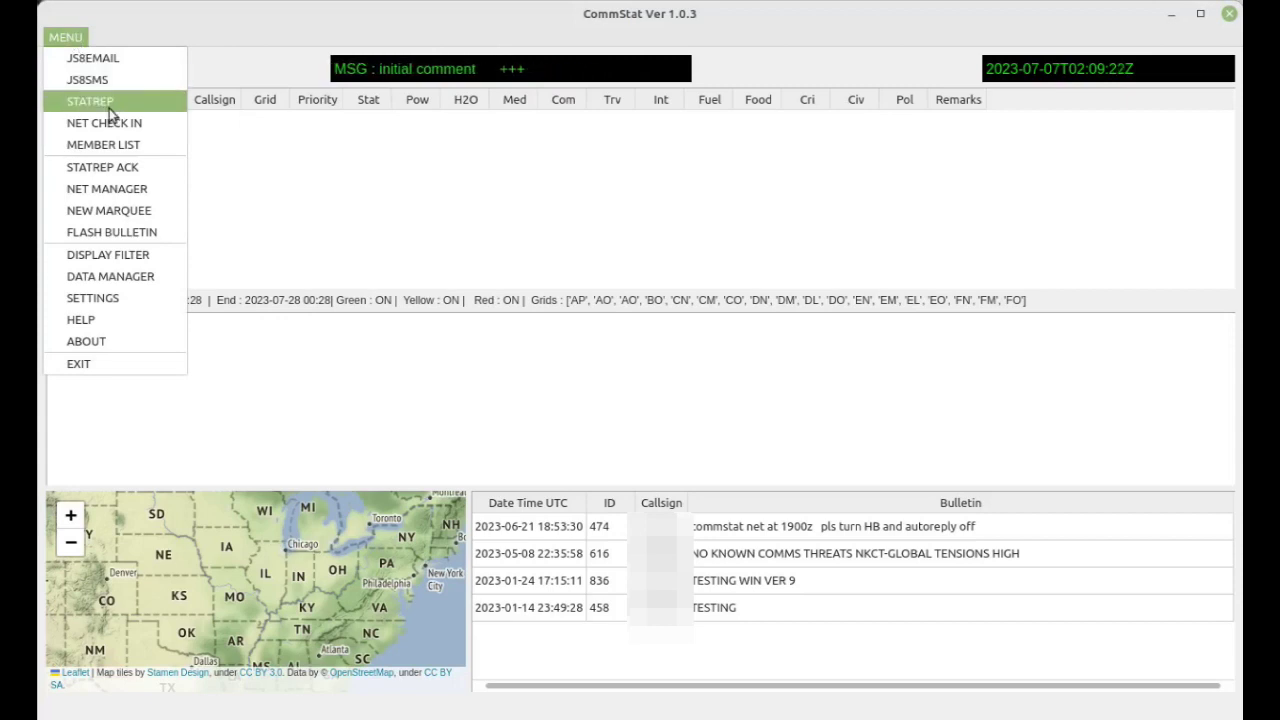
click(134, 261)
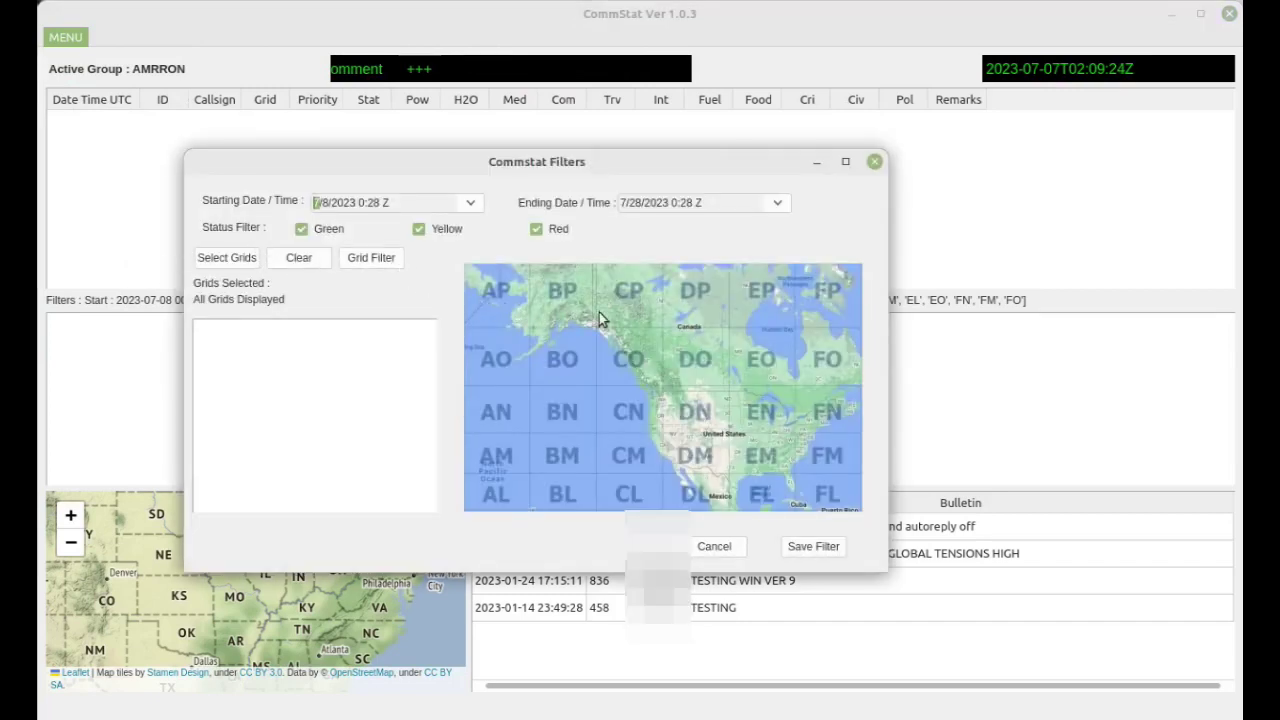
click(374, 258)
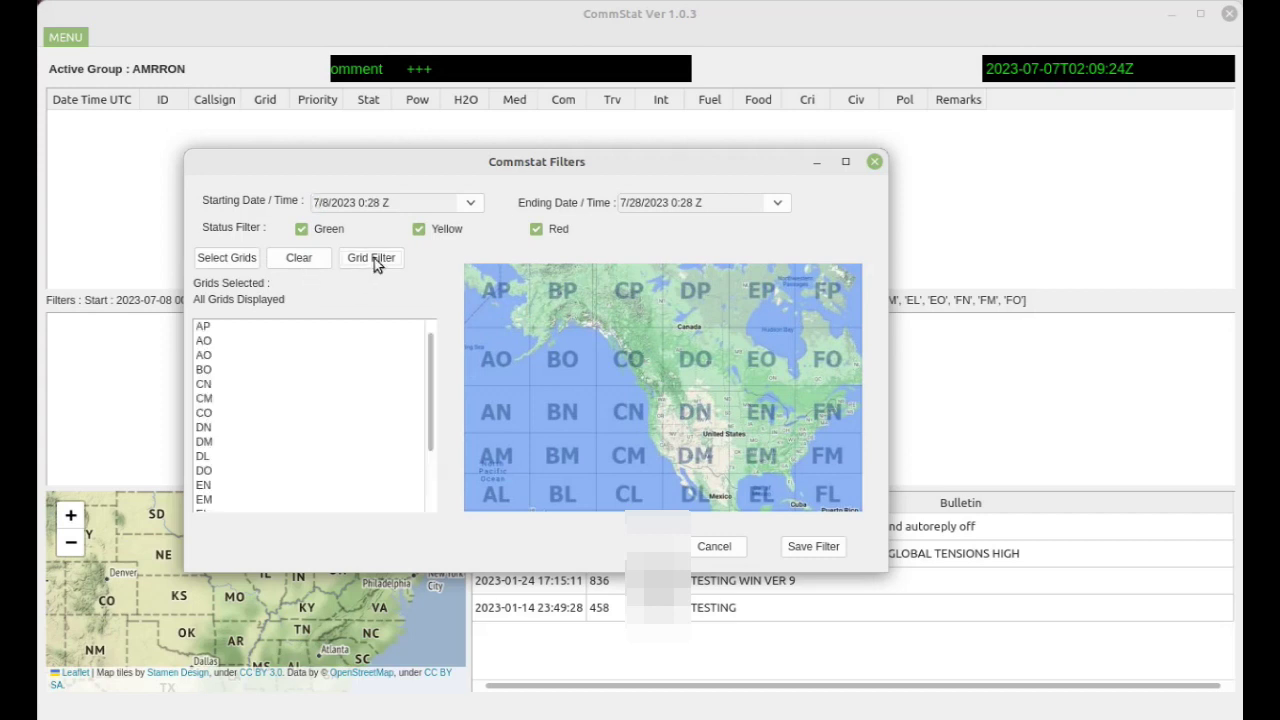
click(312, 257)
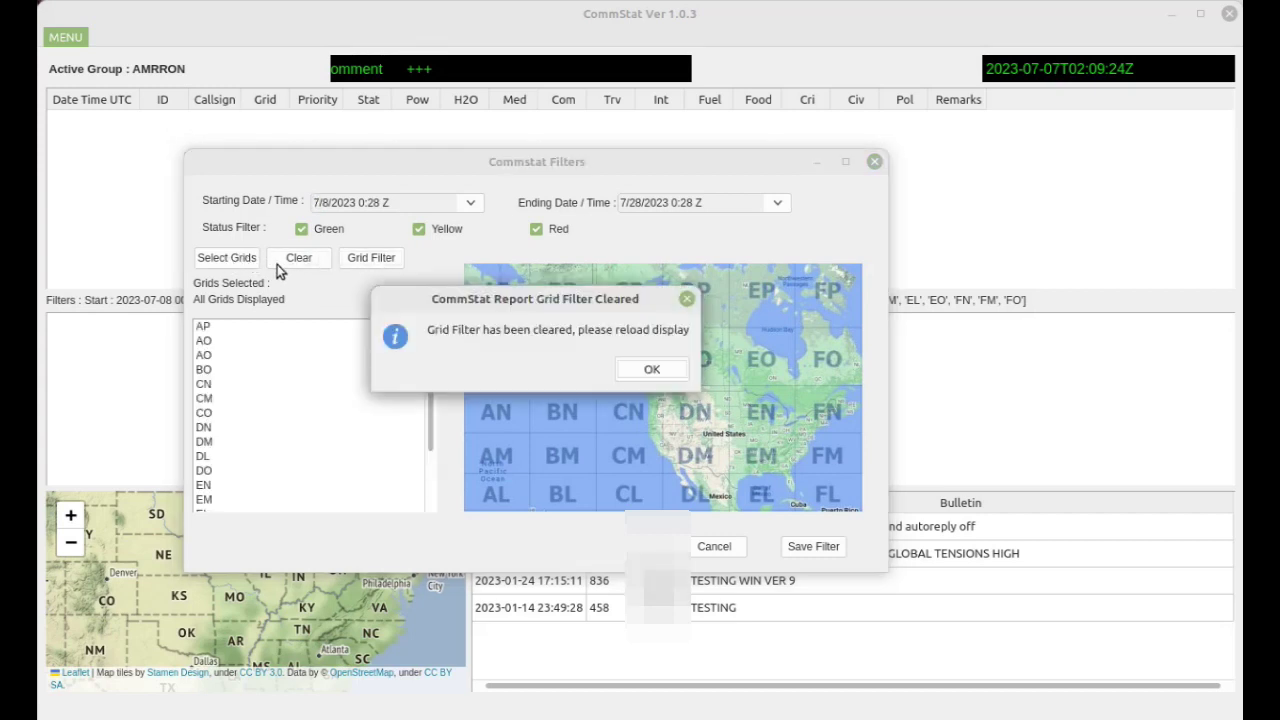
click(664, 372)
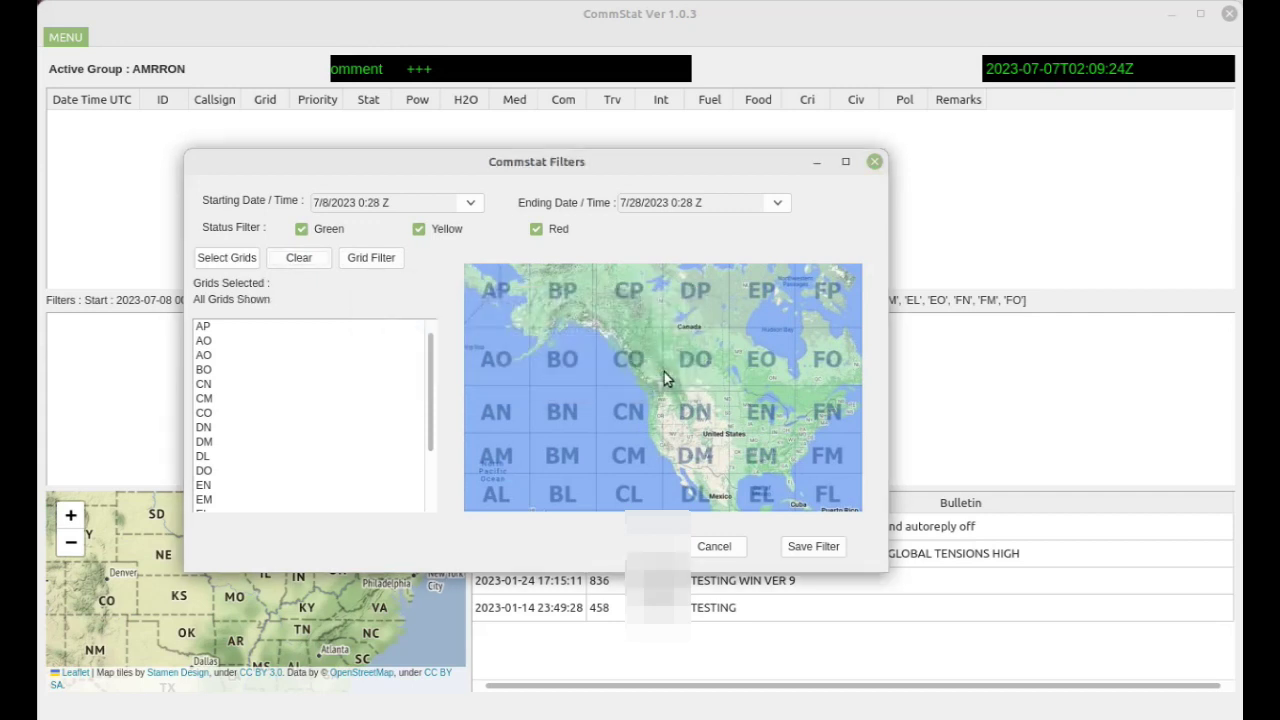
Turn the Green, Yellow and Red status filters off and back on one by one
click(303, 230)
click(303, 230)
click(418, 230)
click(418, 230)
click(537, 230)
click(537, 230)
Set the display filter's starting date to 7/6/2023, save the filter and review the listed status reports
click(472, 204)
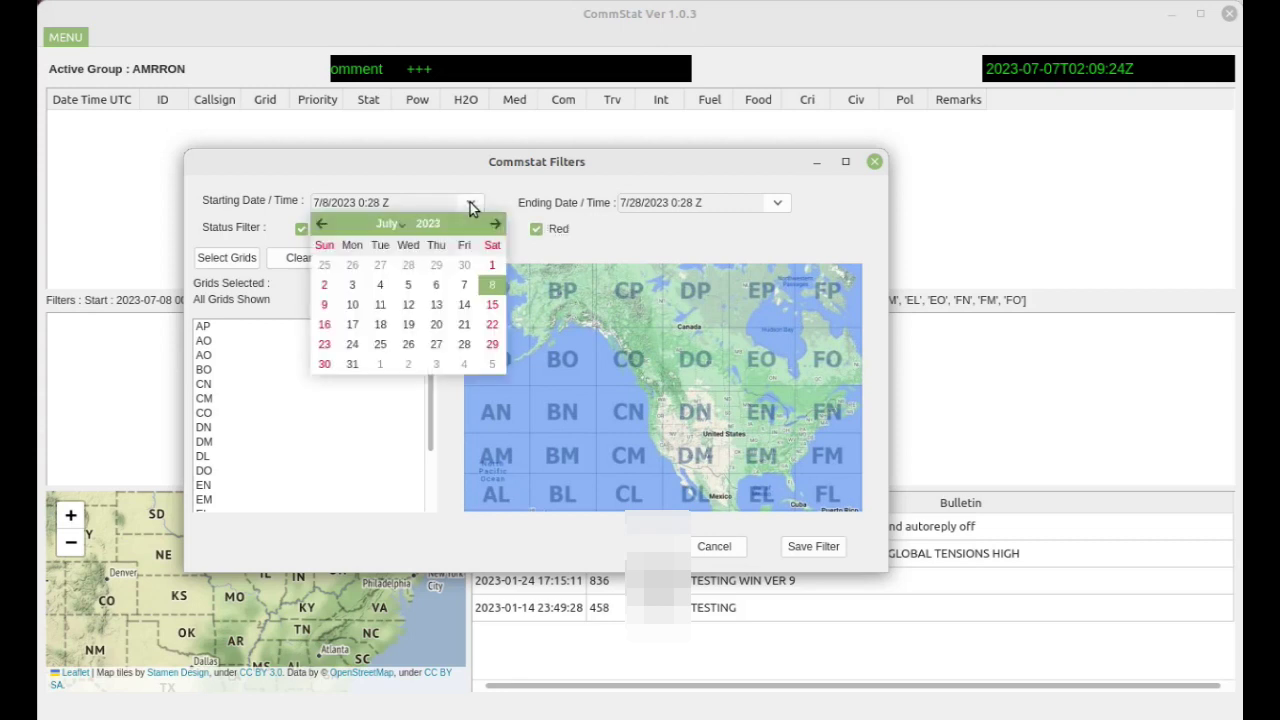
click(489, 286)
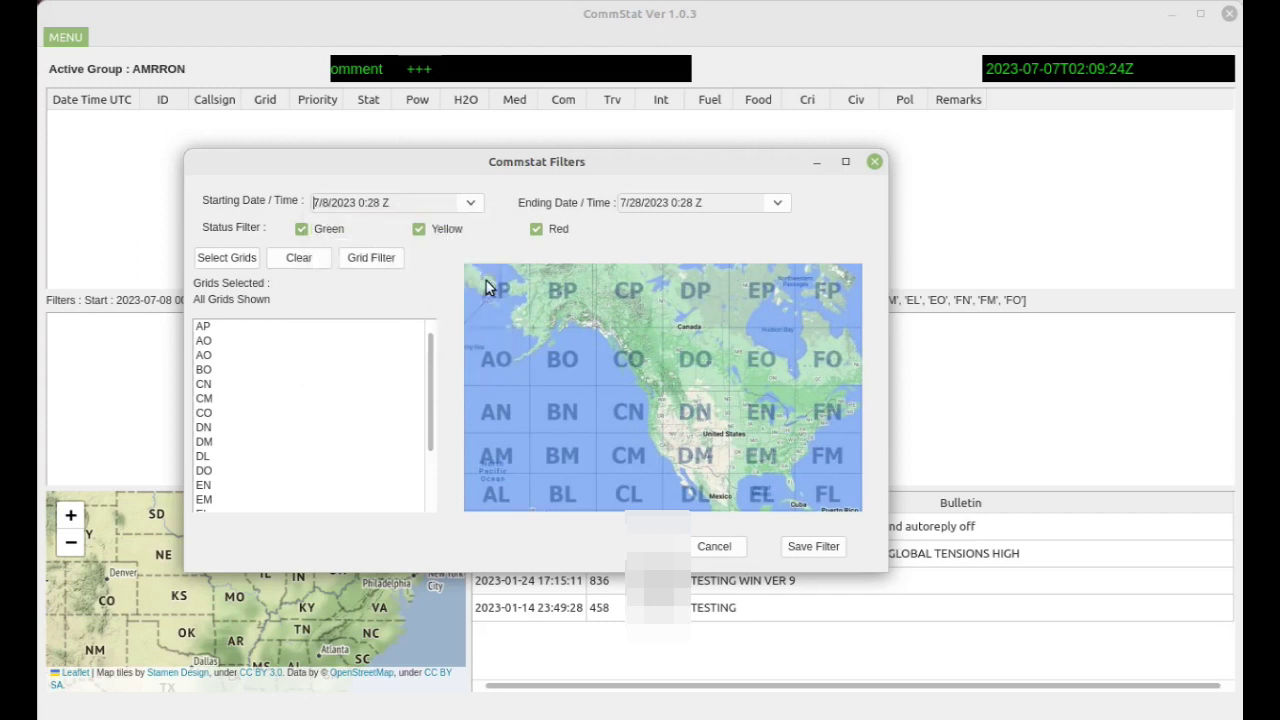
click(777, 203)
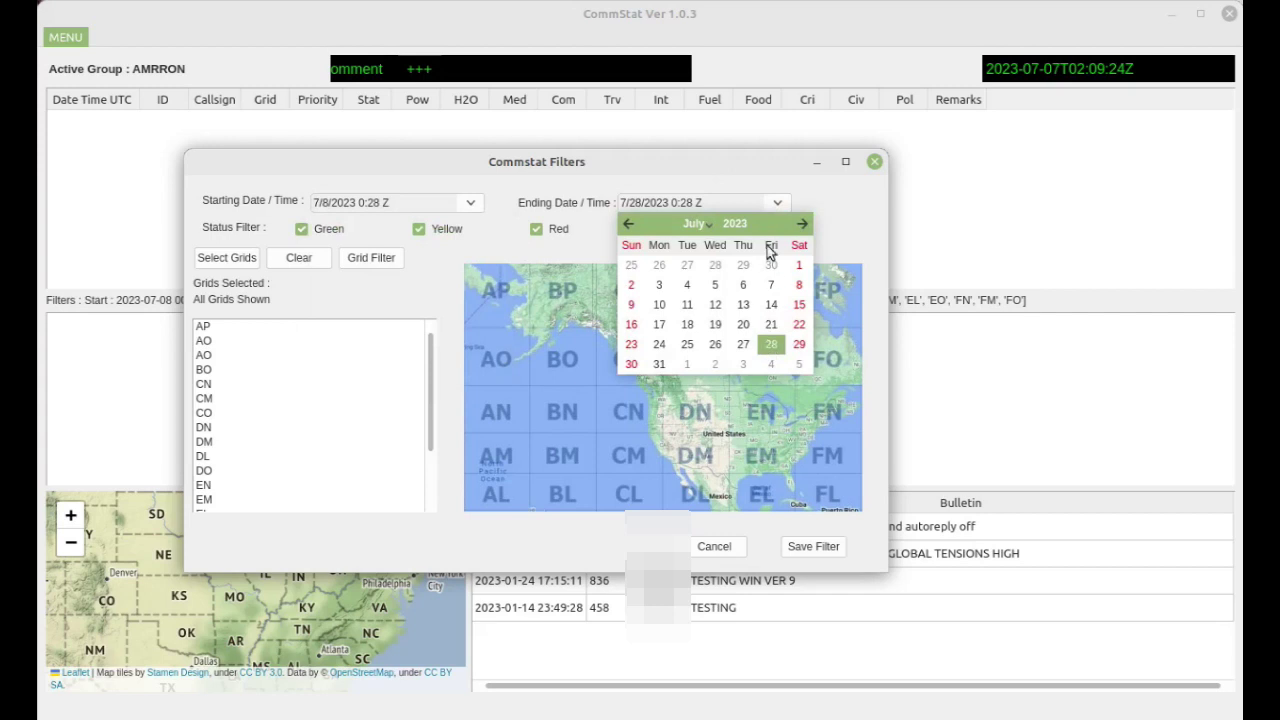
click(781, 204)
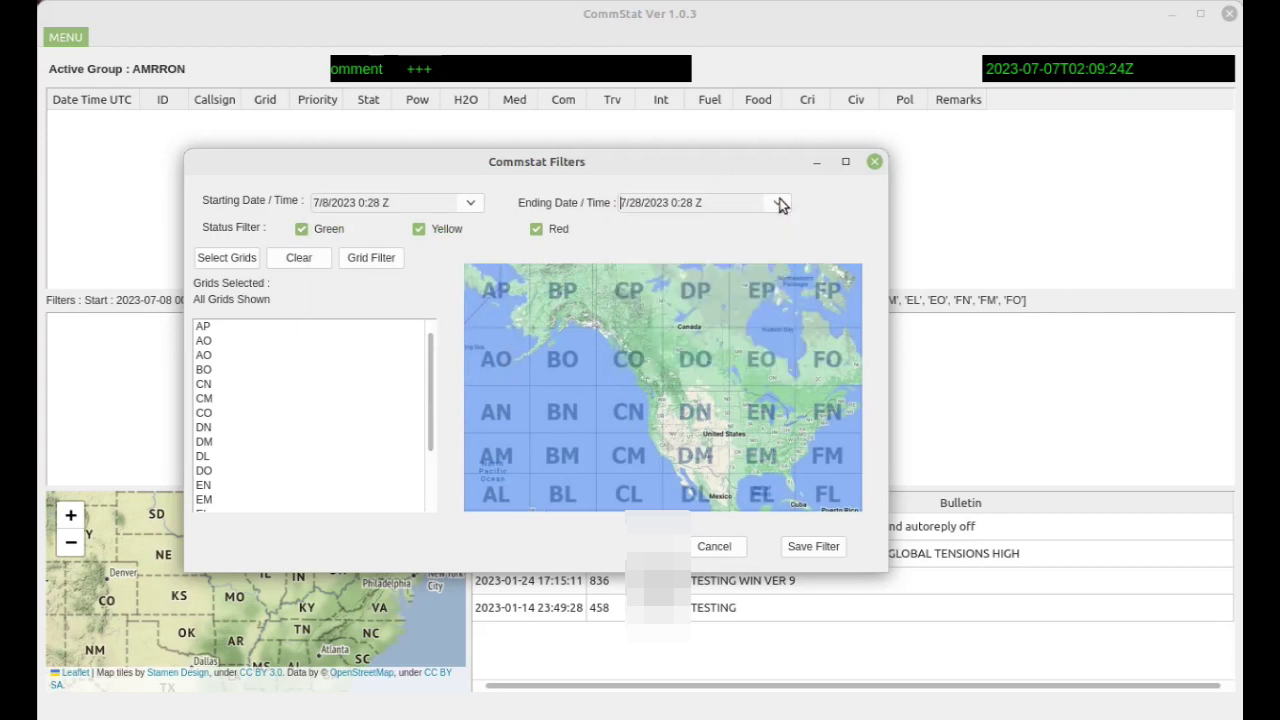
click(470, 205)
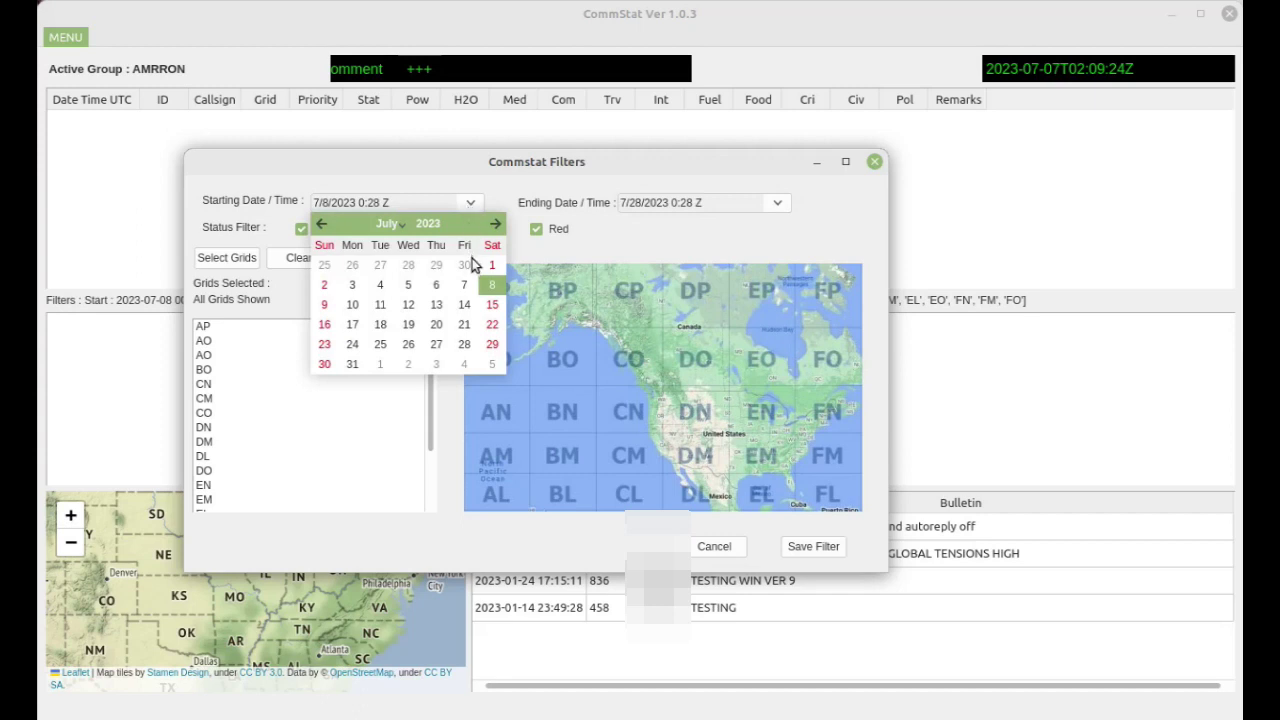
click(436, 287)
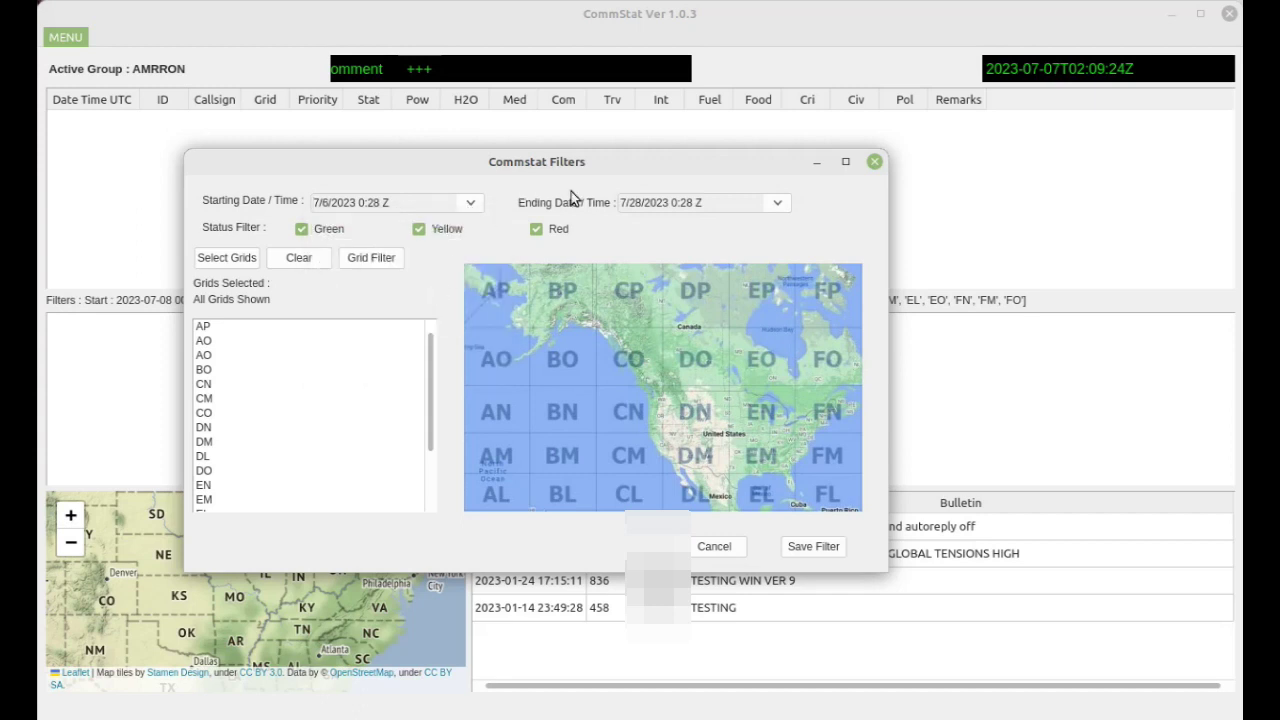
click(813, 547)
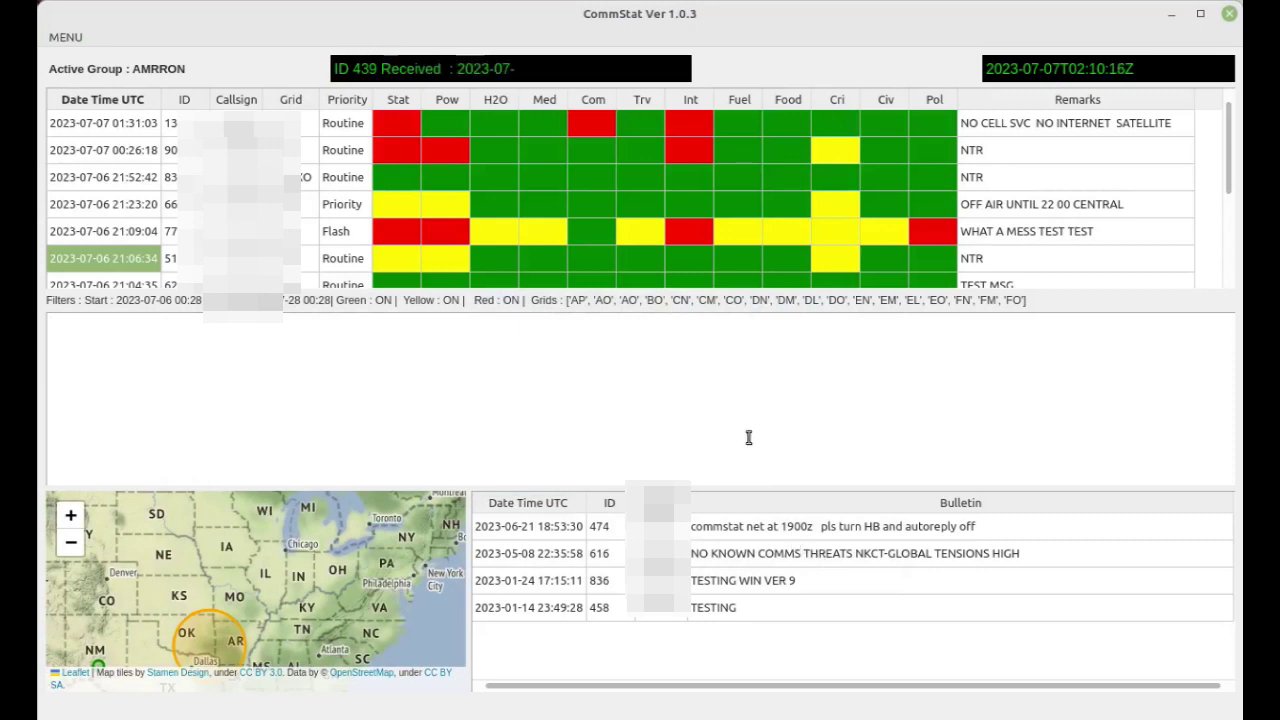
scroll(571, 170, down, 2)
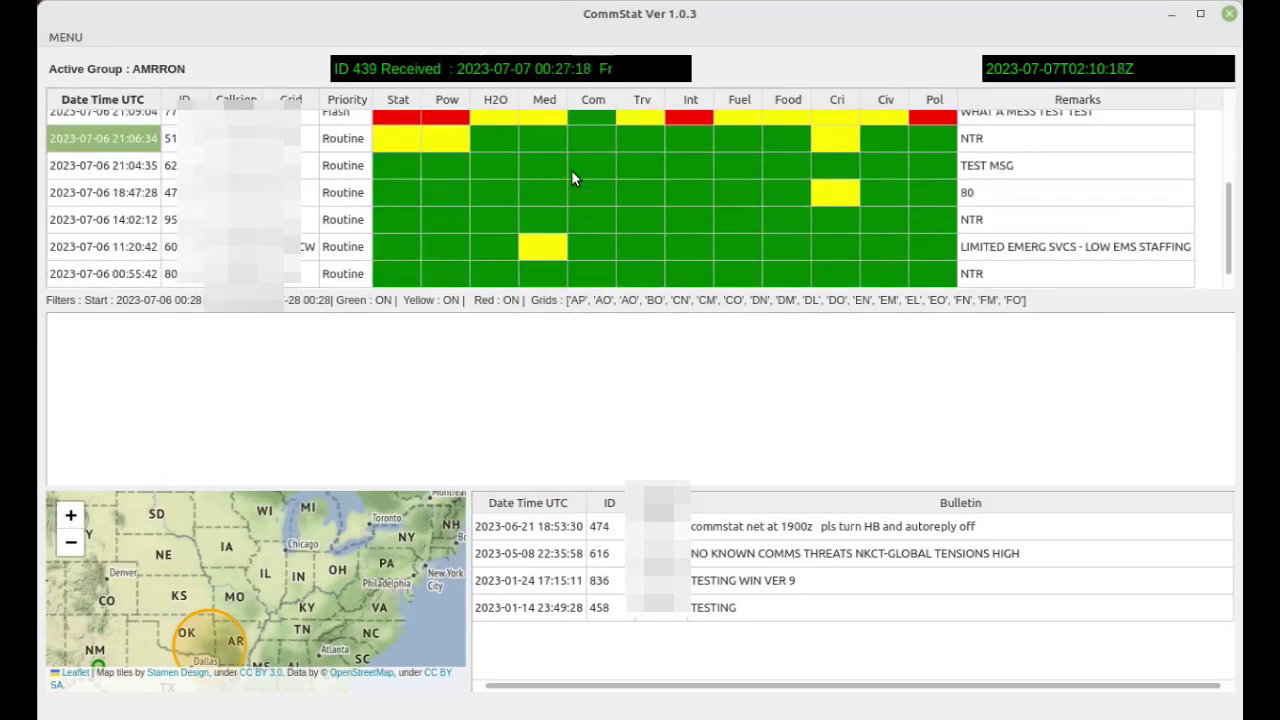
Locate the red-circled report southeast of Spokane on the map, open its details and highlight its StatRep ID
scroll(572, 177, up, 2)
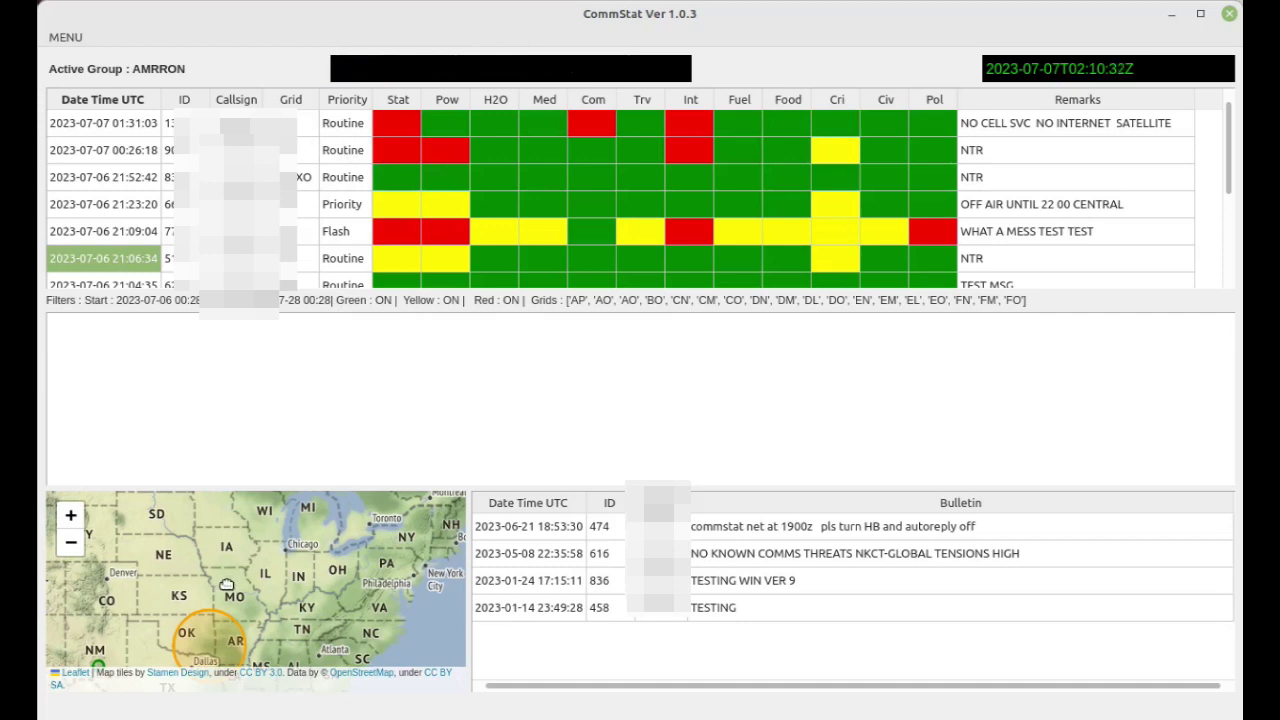
scroll(227, 585, down, 2)
drag(227, 583, 288, 590)
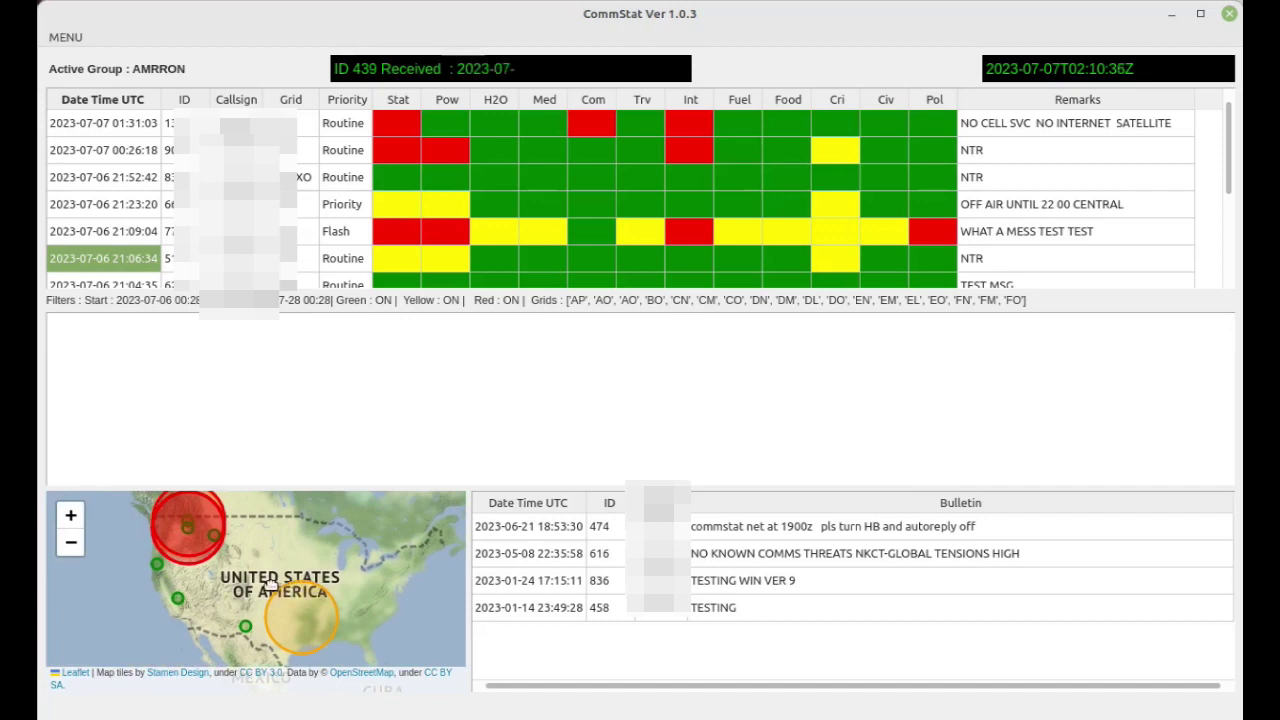
scroll(270, 585, down, 2)
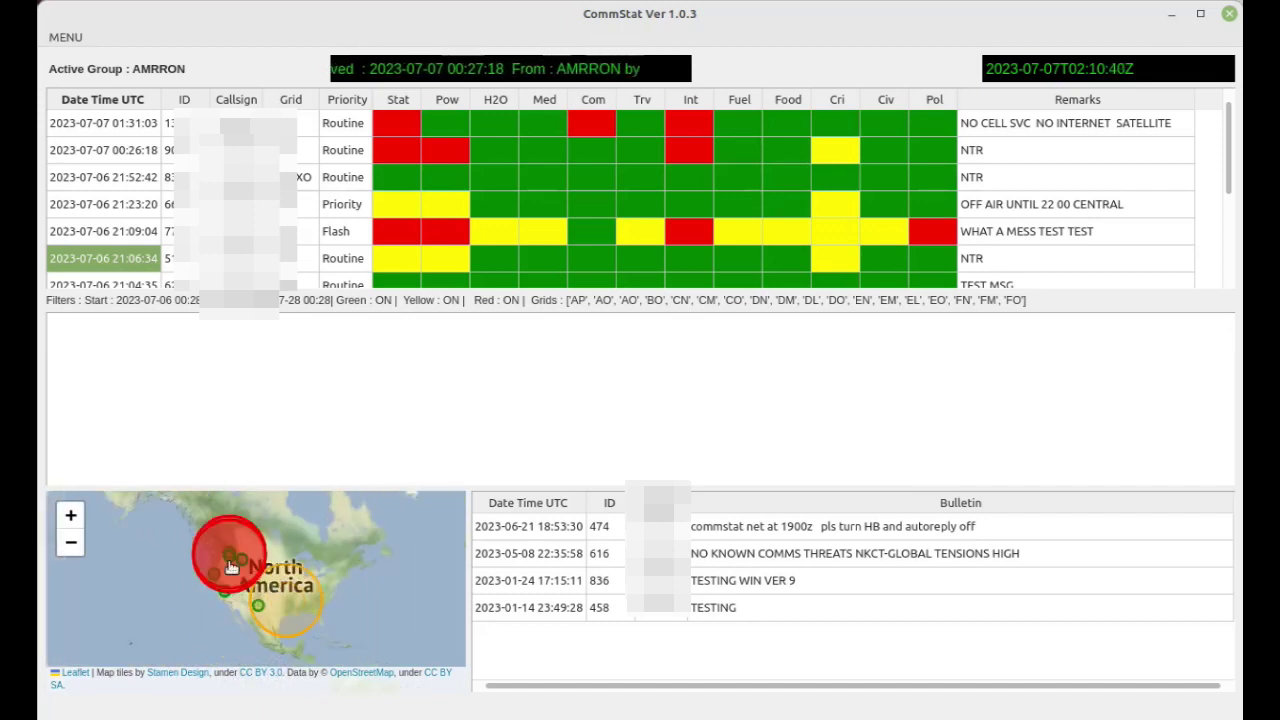
scroll(231, 567, up, 1)
scroll(231, 567, up, 3)
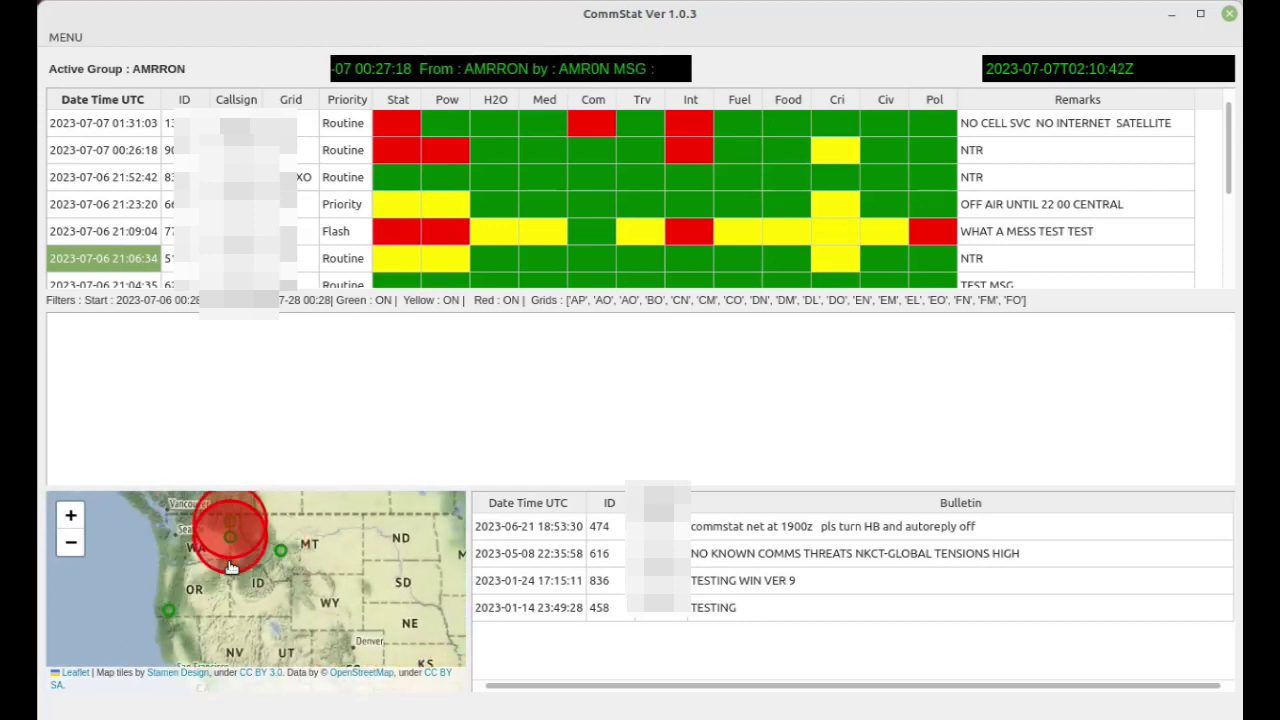
drag(228, 563, 249, 634)
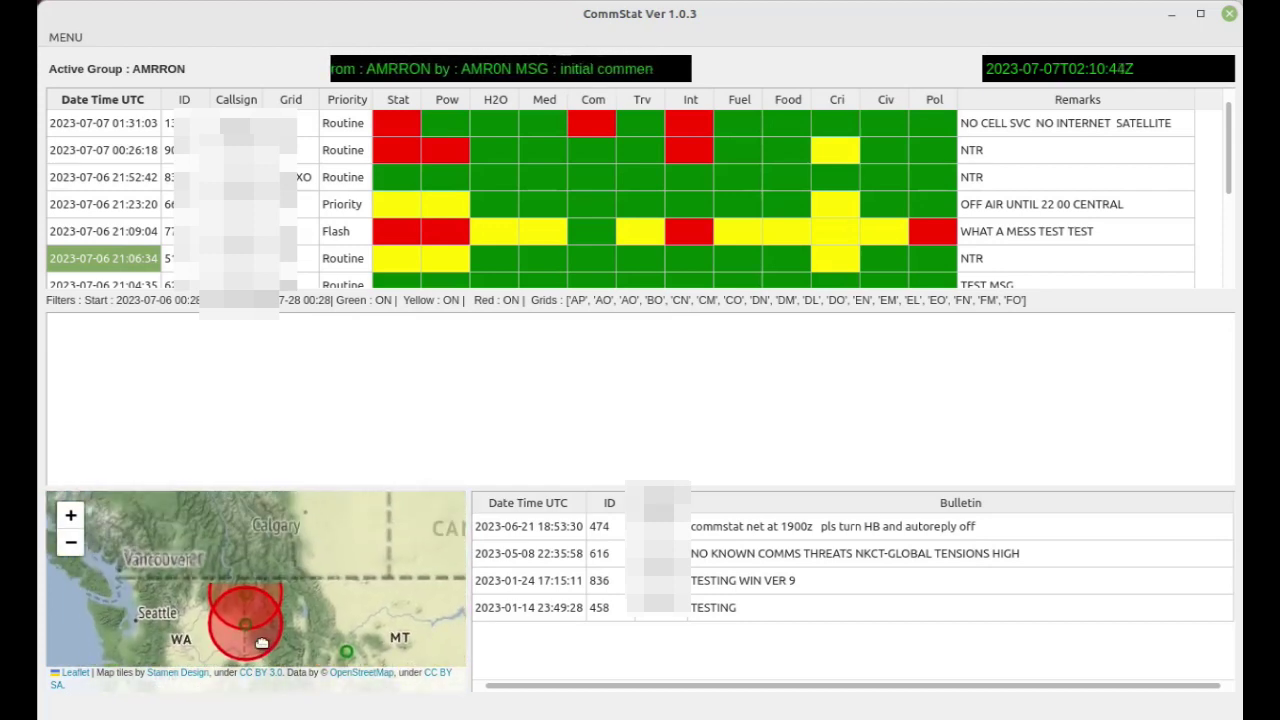
scroll(251, 634, up, 2)
scroll(251, 634, down, 1)
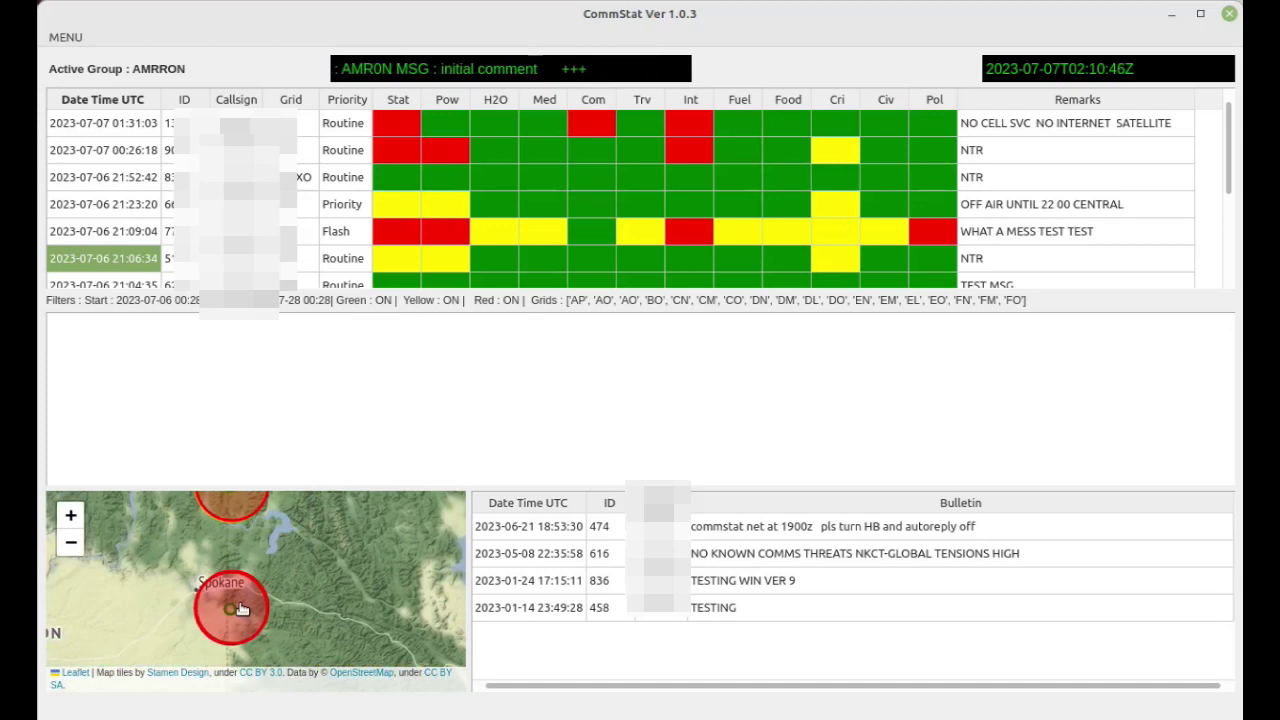
scroll(250, 612, up, 1)
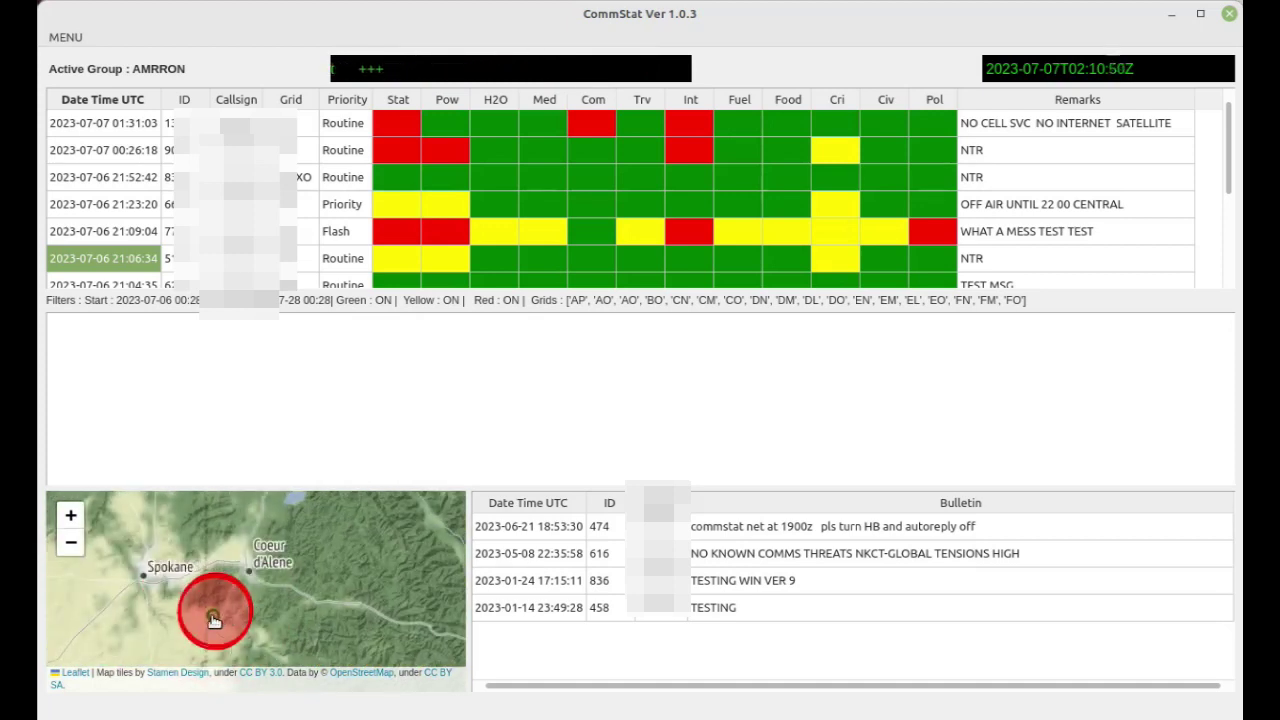
click(213, 621)
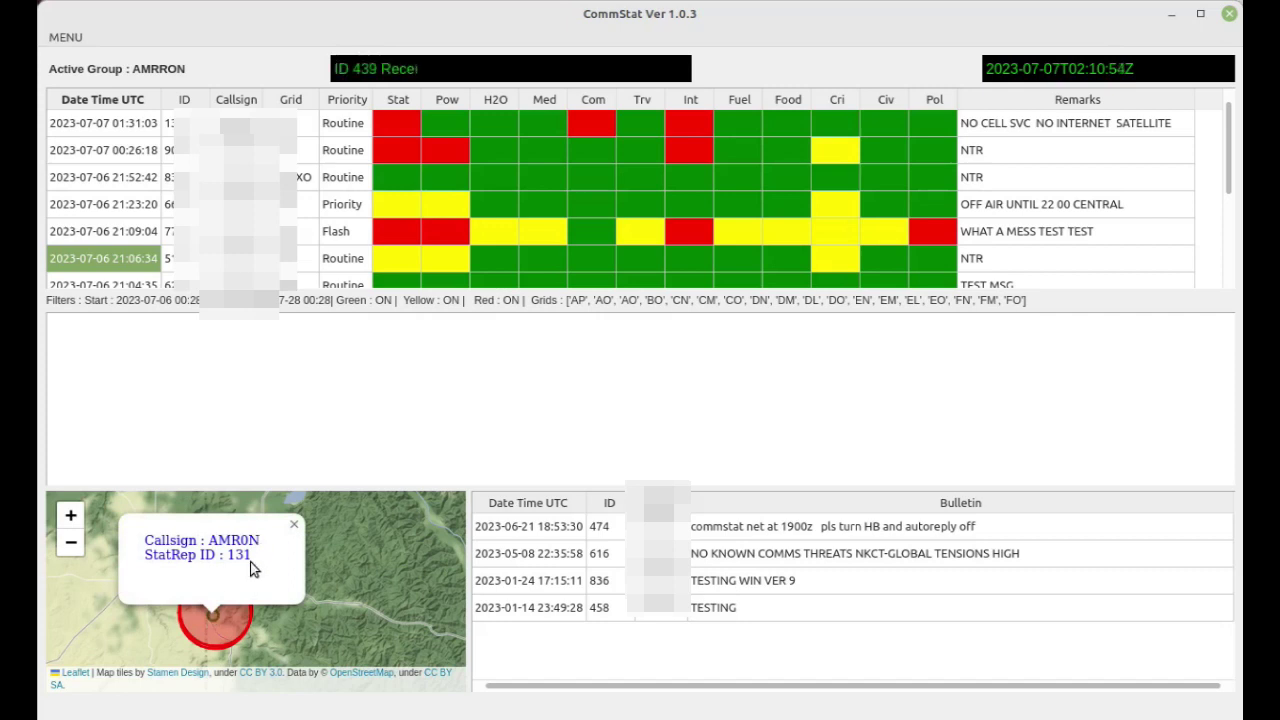
drag(254, 556, 224, 558)
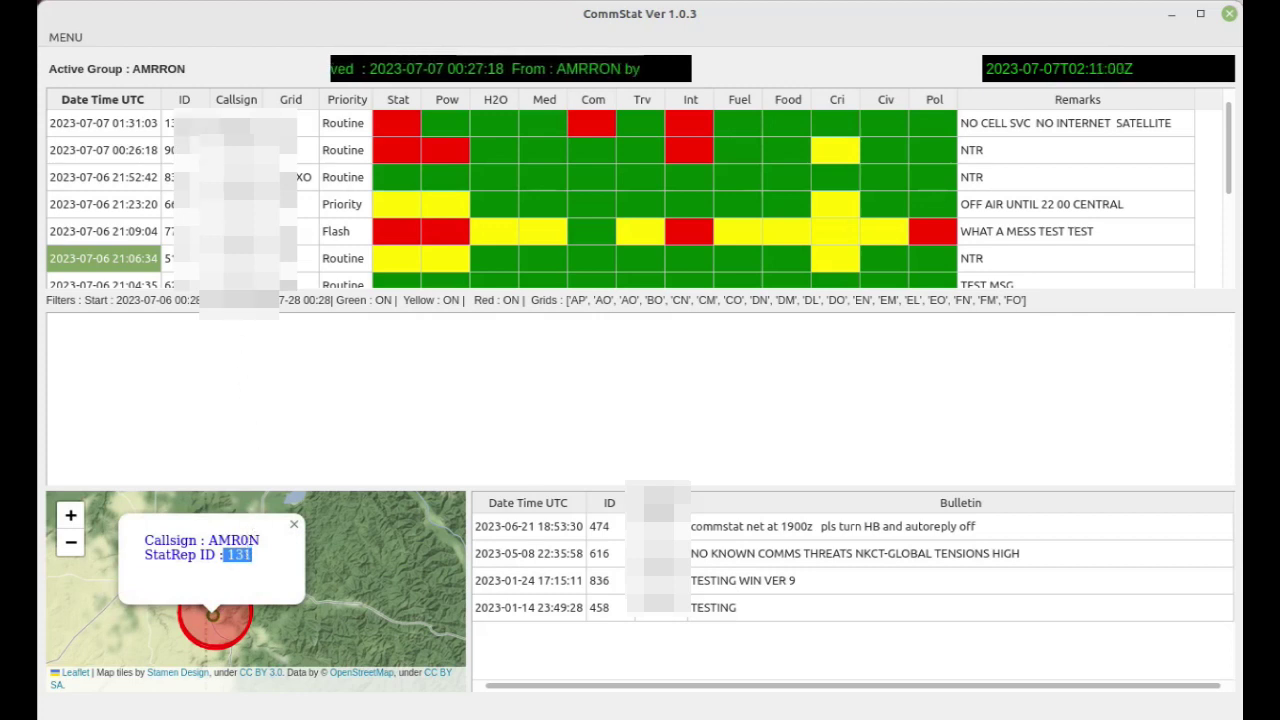
click(140, 124)
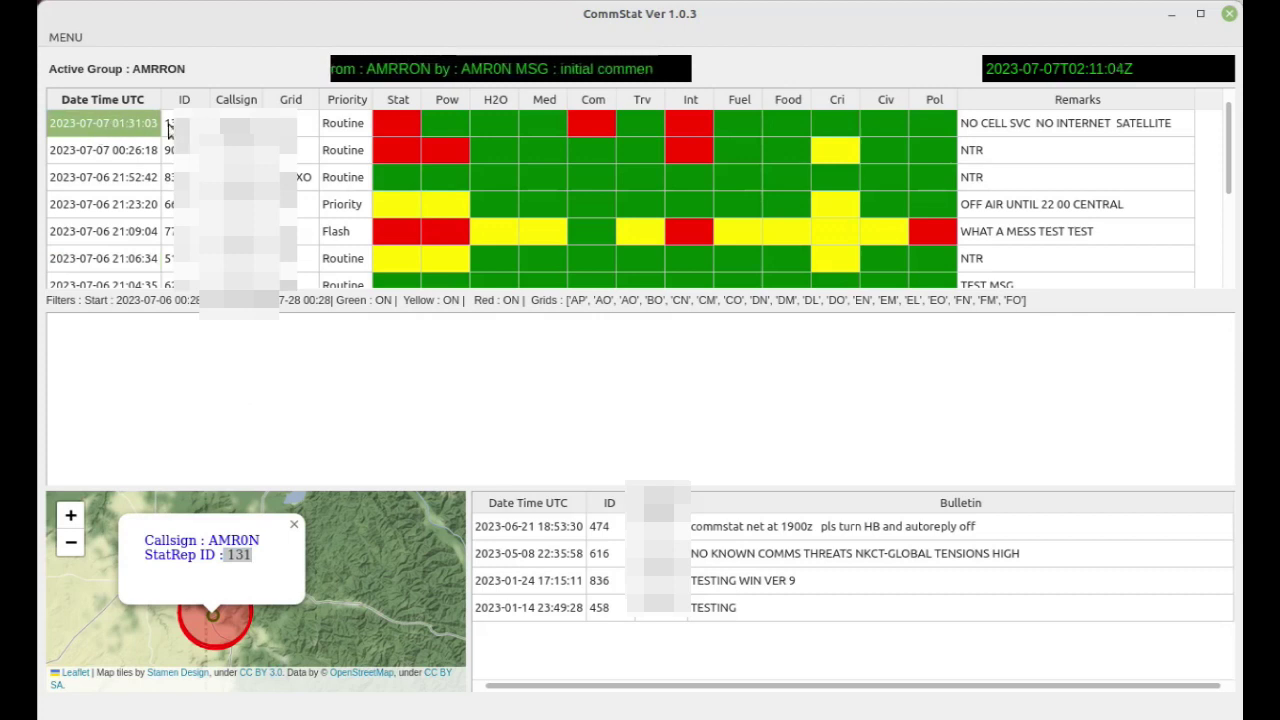
drag(168, 130, 334, 122)
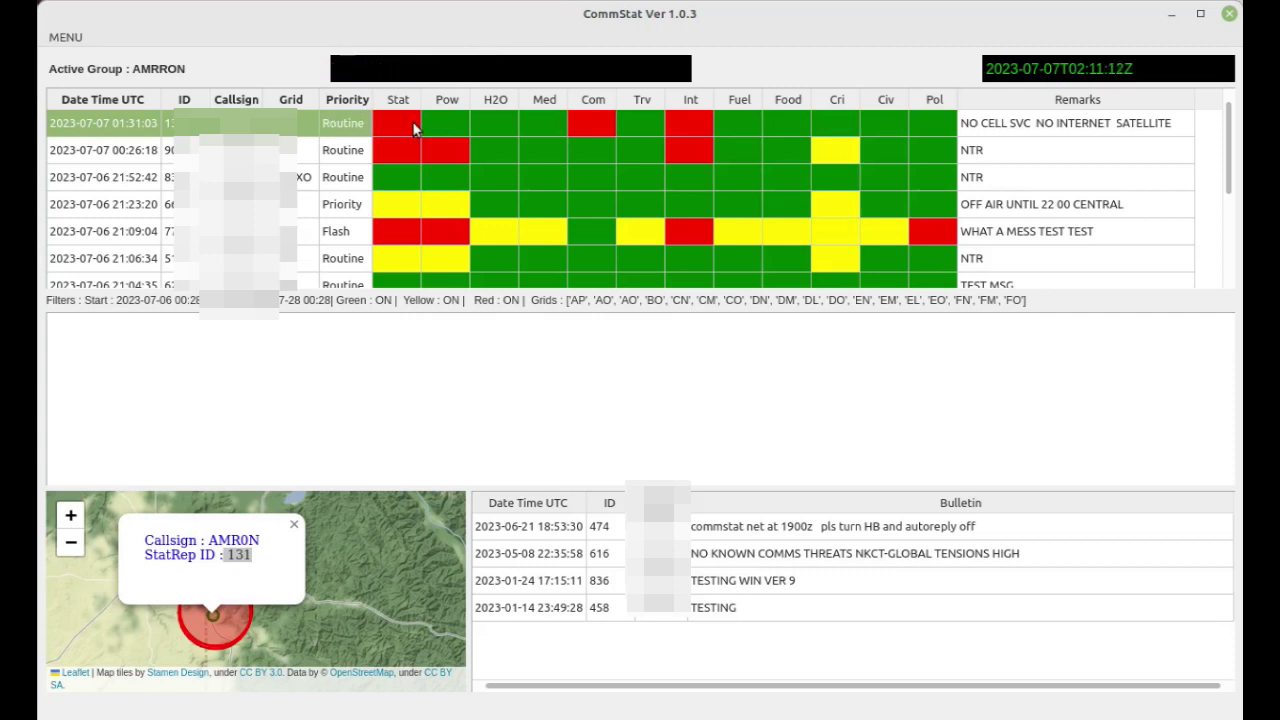
click(595, 122)
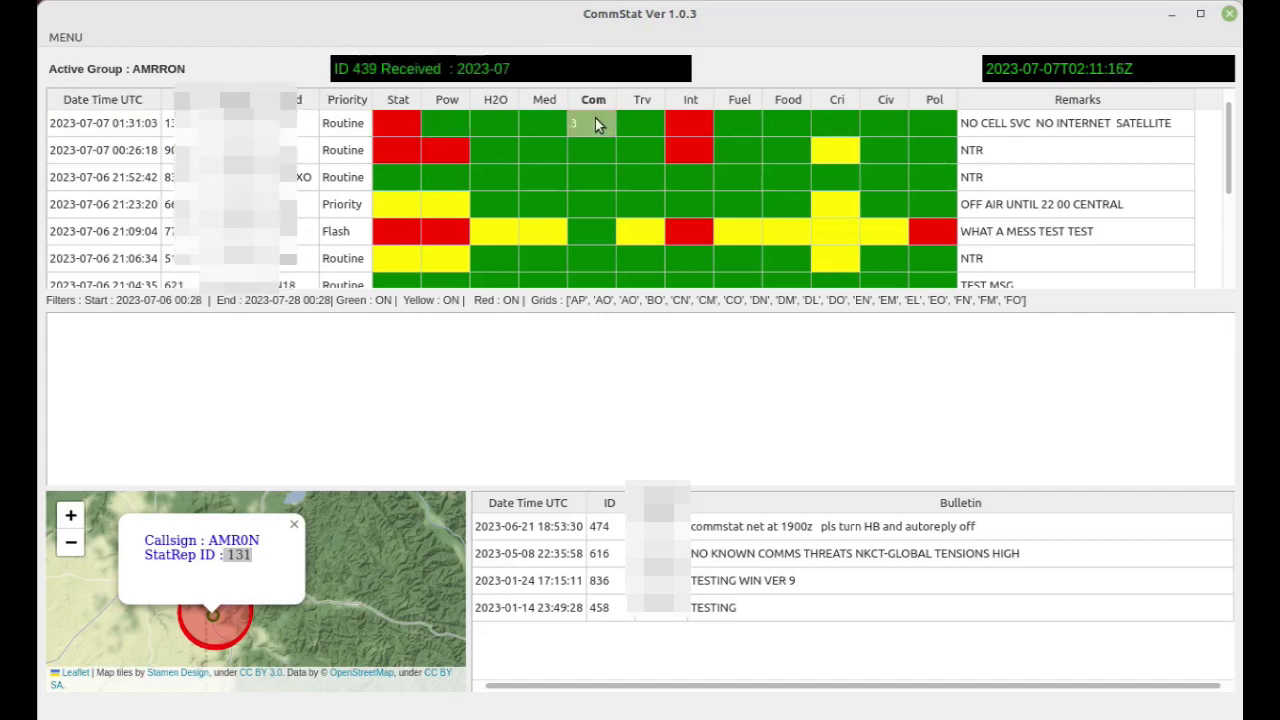
click(1033, 123)
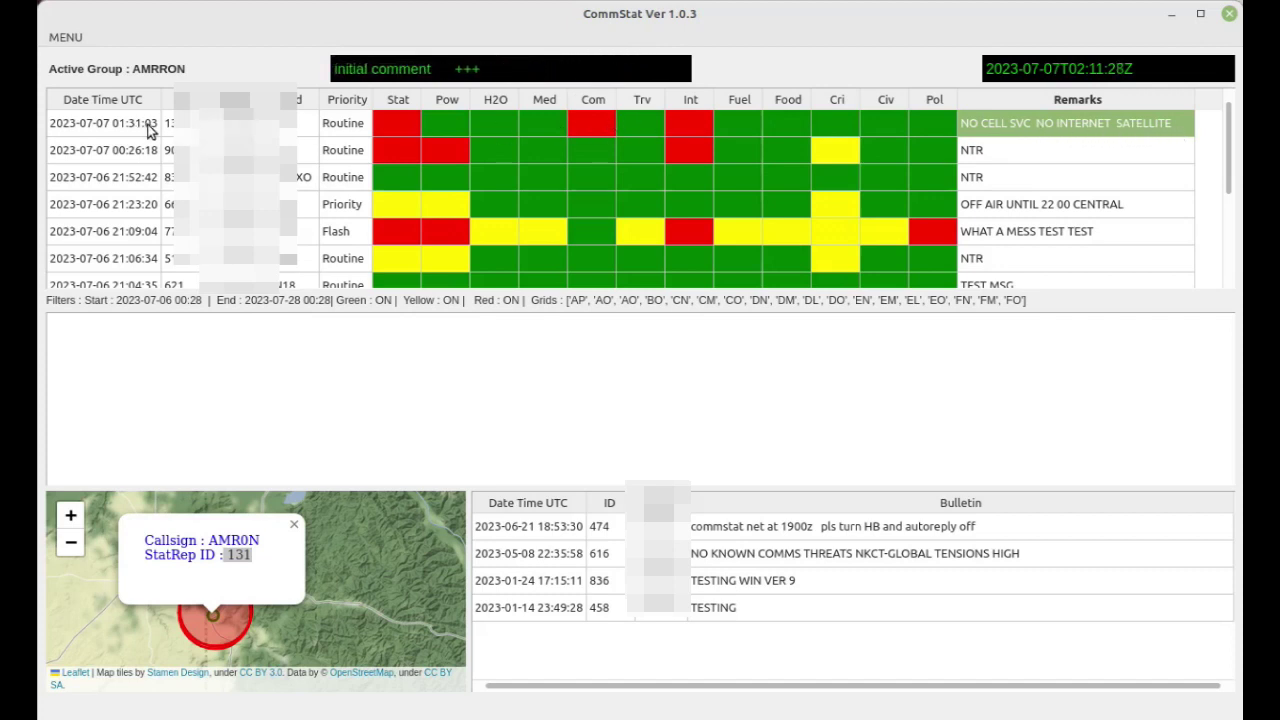
click(295, 524)
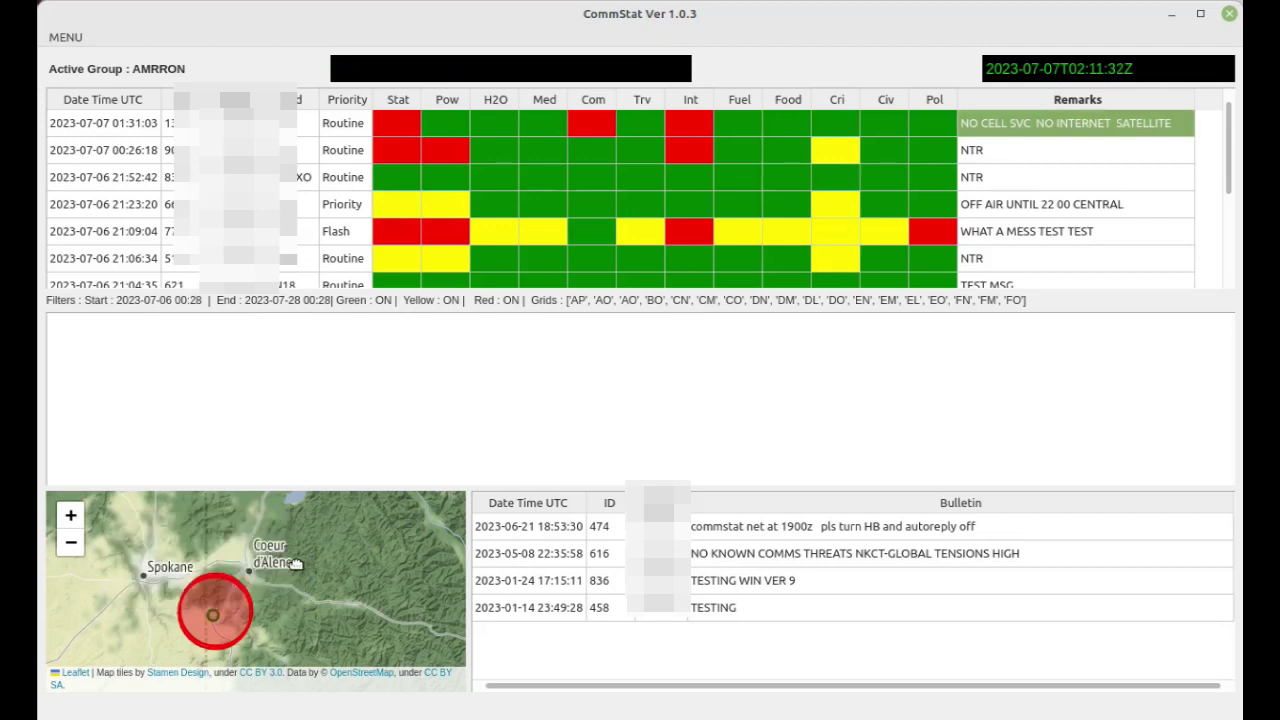
Locate the orange-circled report in the Oklahoma–Arkansas area on the map, open its details and highlight its StatRep ID
scroll(295, 565, down, 3)
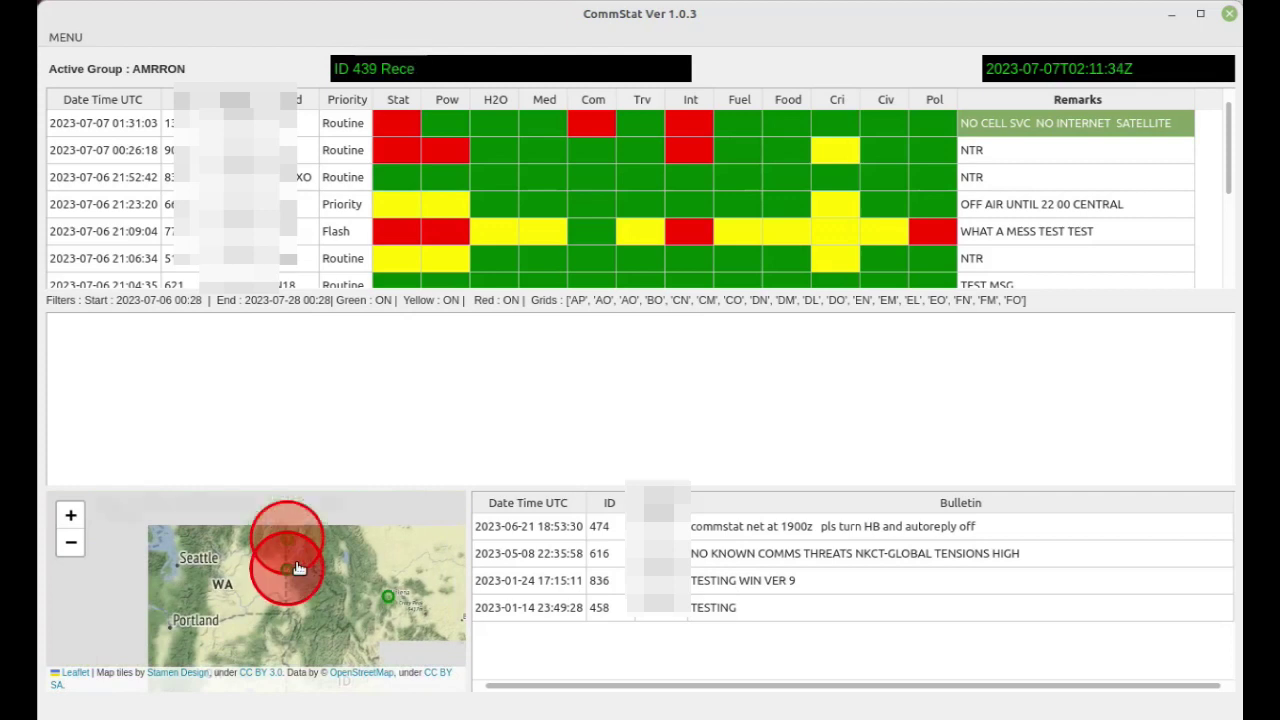
scroll(297, 567, down, 1)
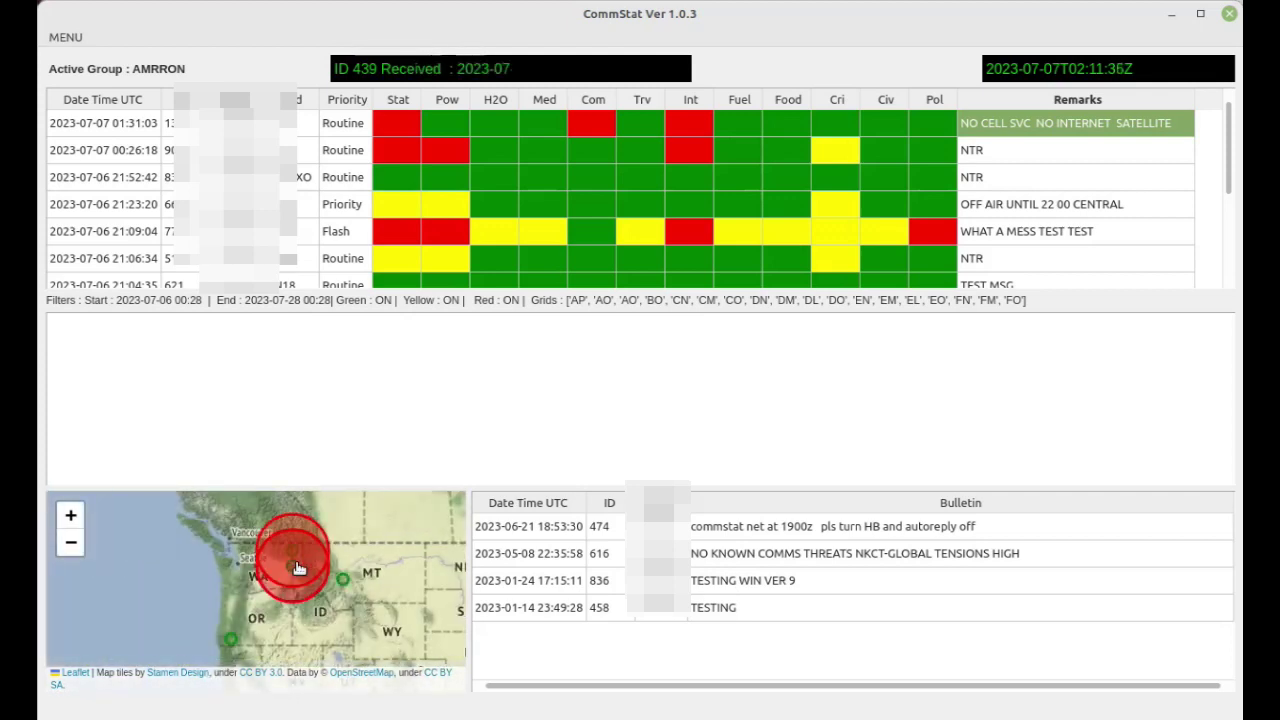
scroll(297, 567, down, 2)
drag(377, 600, 297, 580)
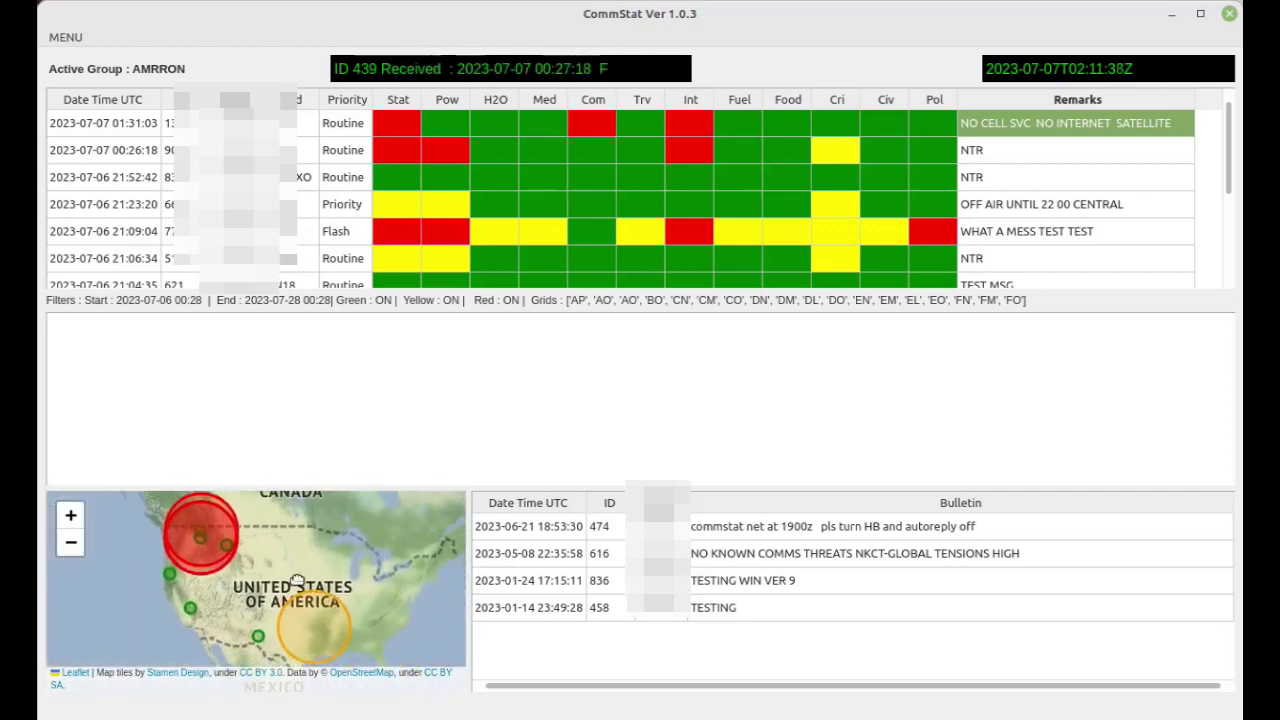
scroll(318, 636, up, 1)
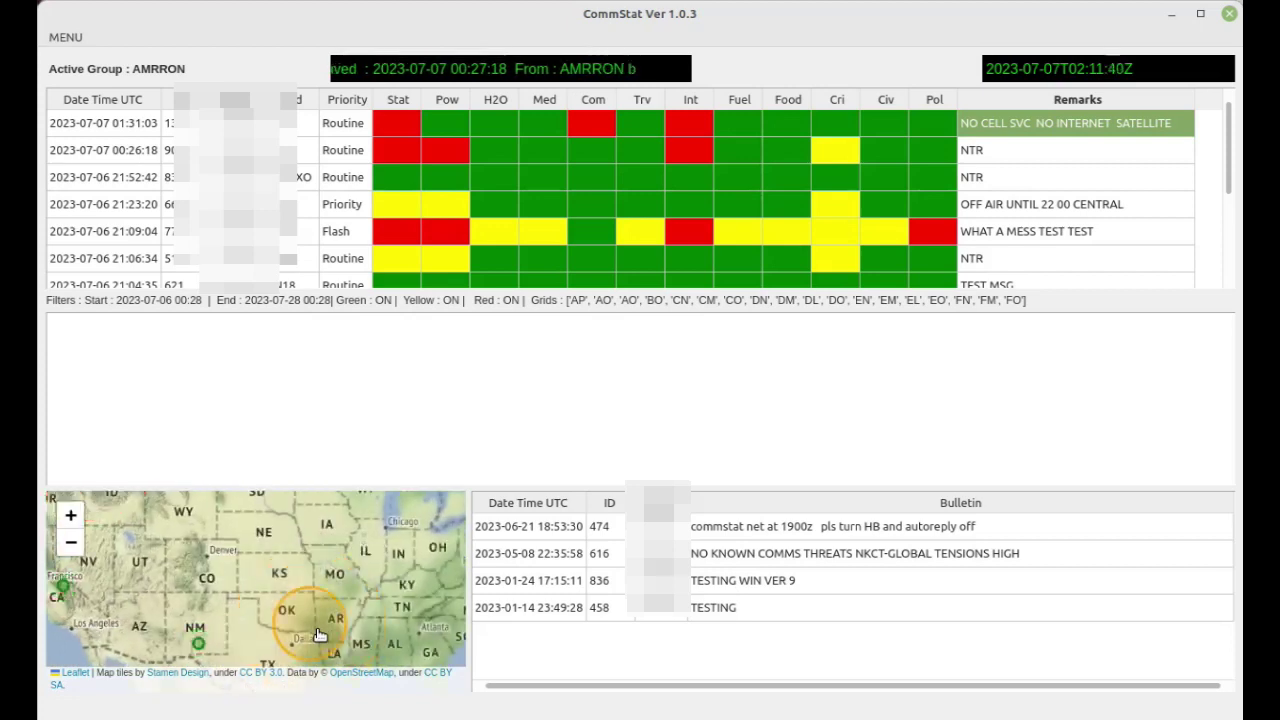
scroll(310, 630, up, 4)
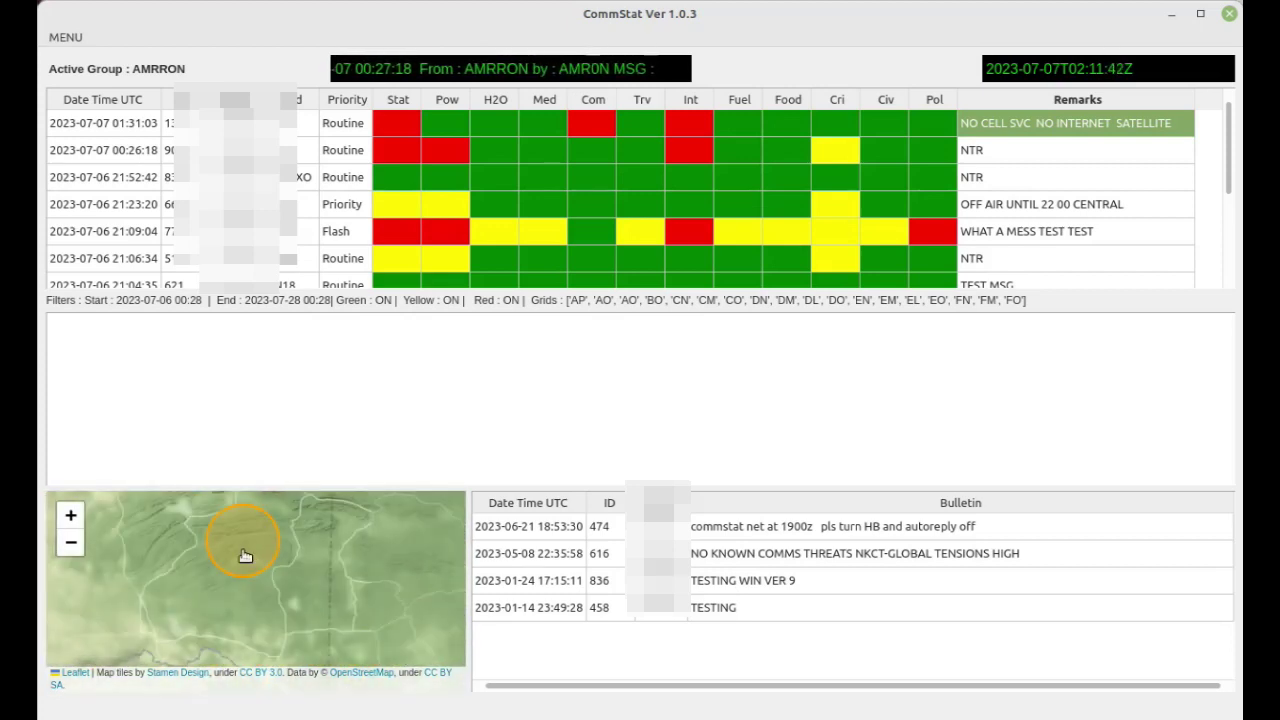
click(245, 548)
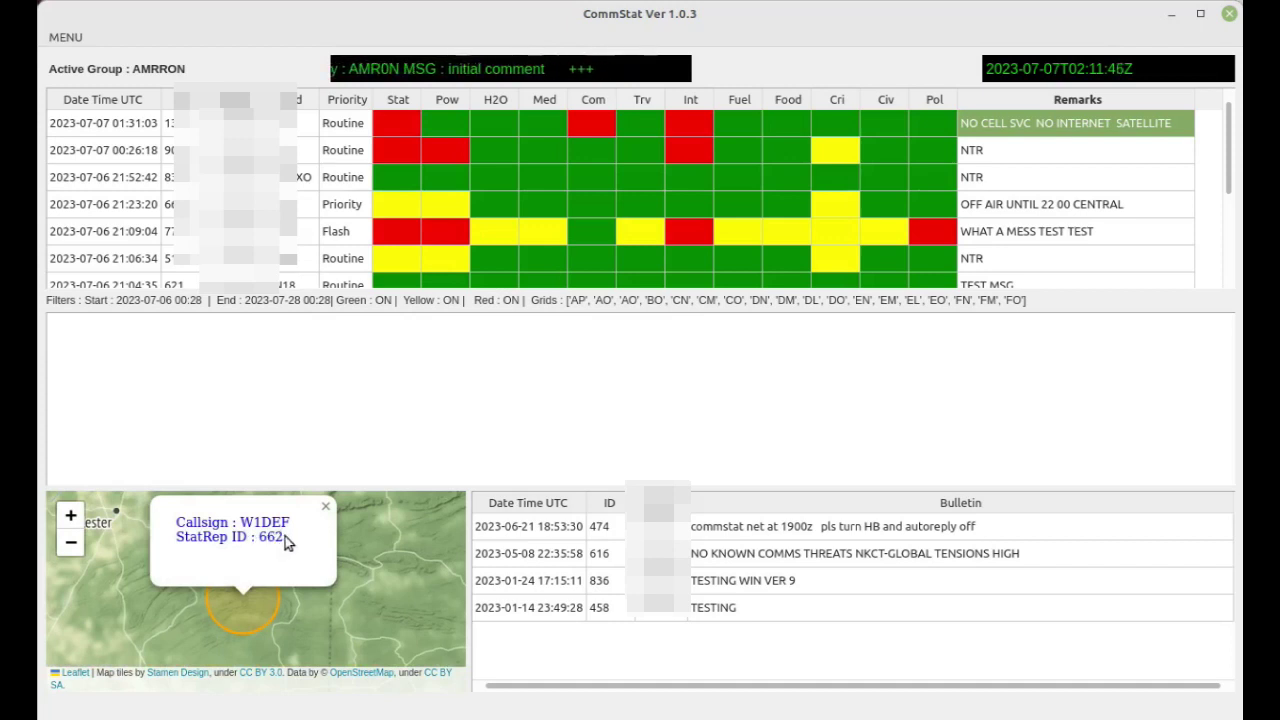
double_click(280, 537)
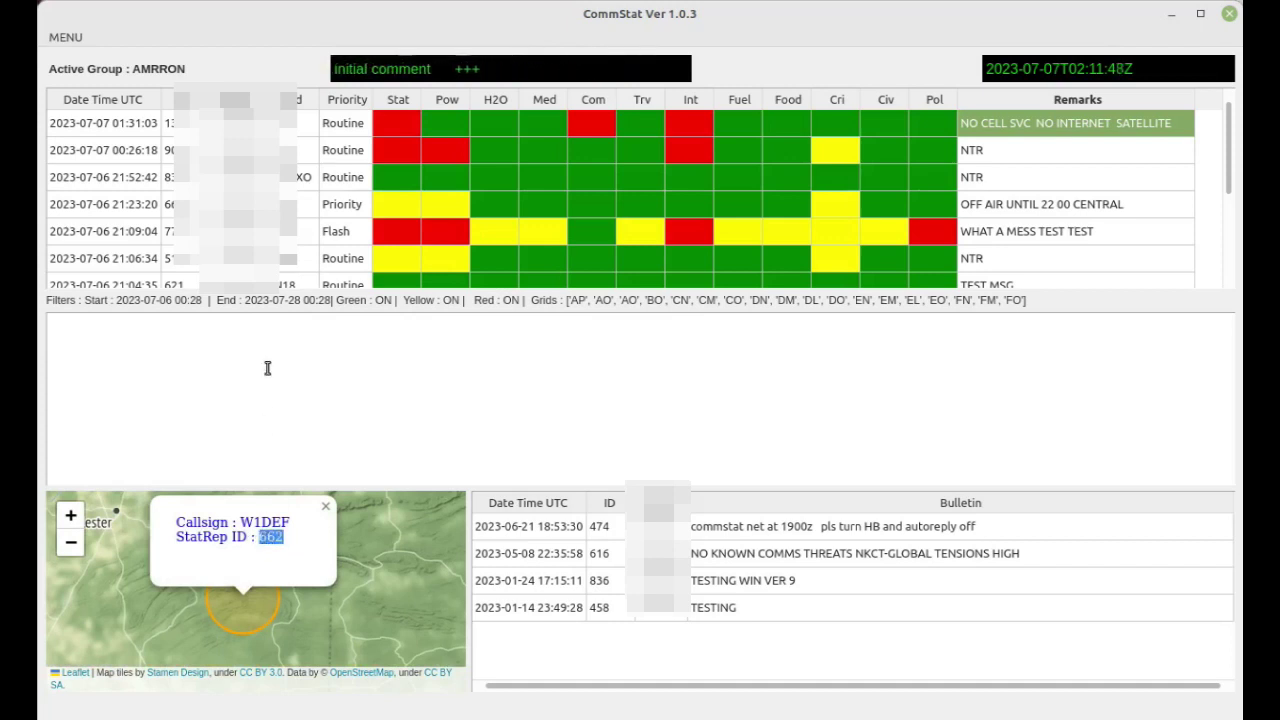
drag(195, 207, 122, 207)
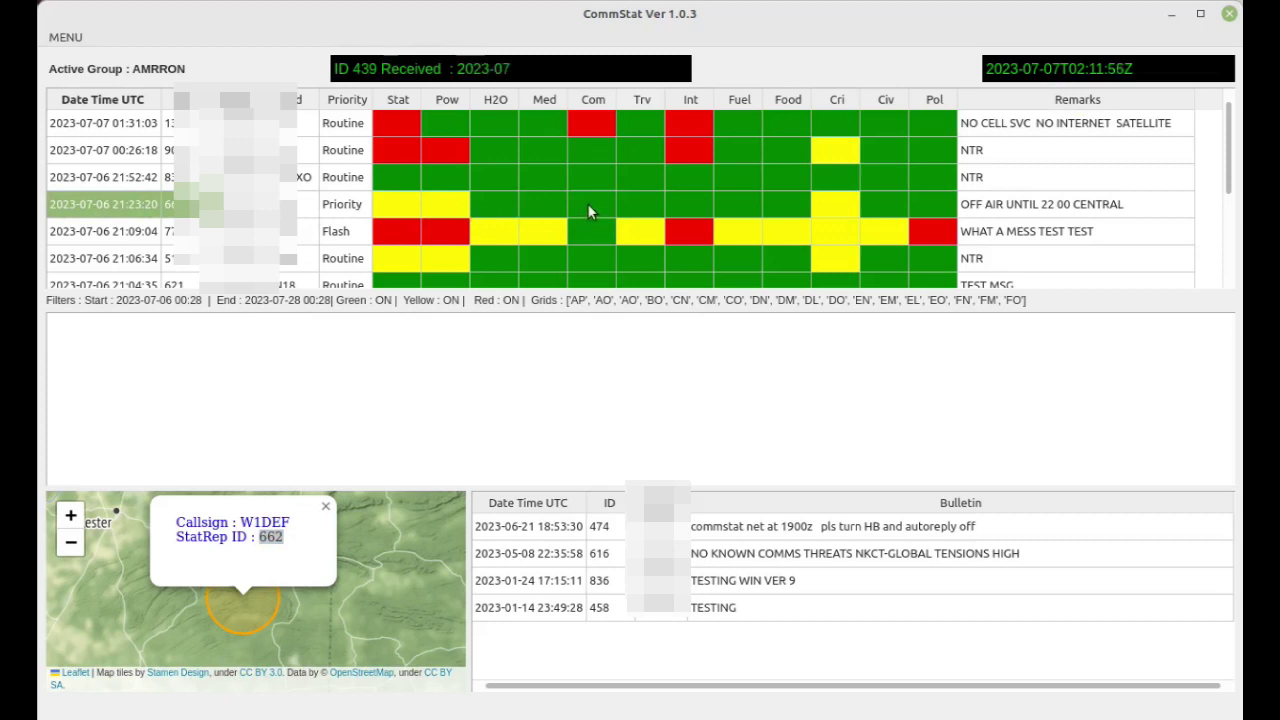
click(842, 203)
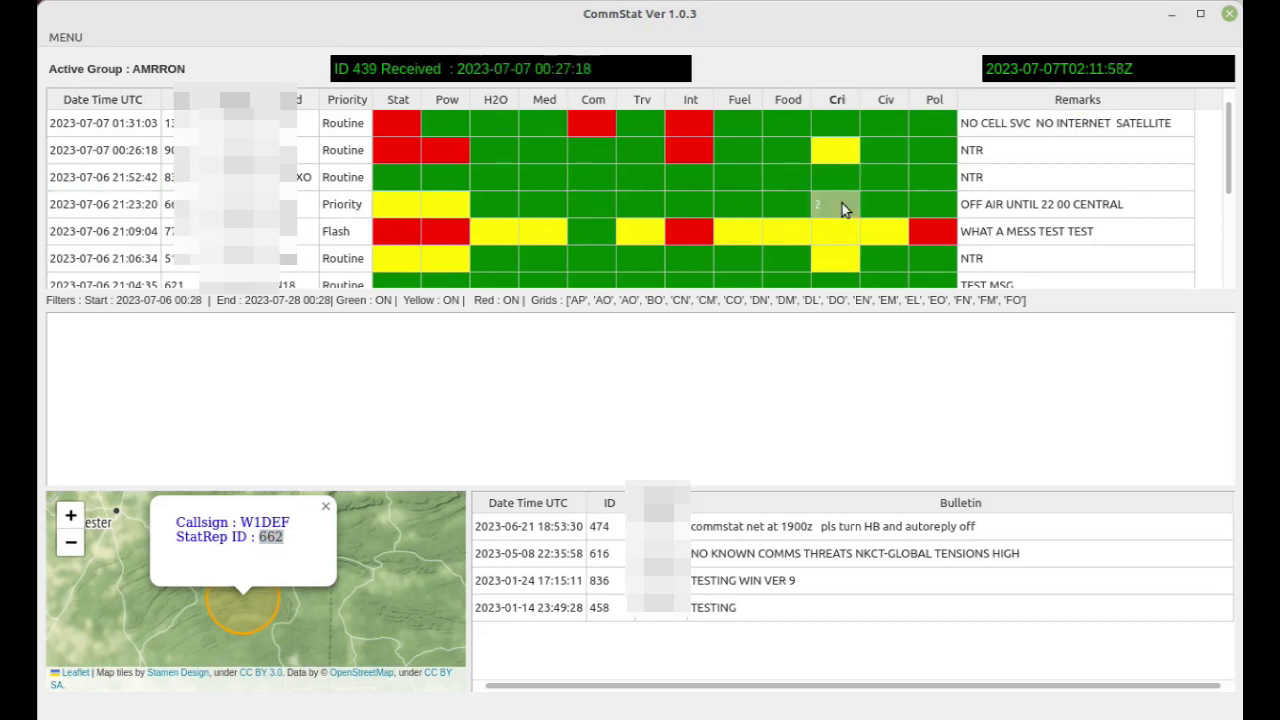
click(1004, 203)
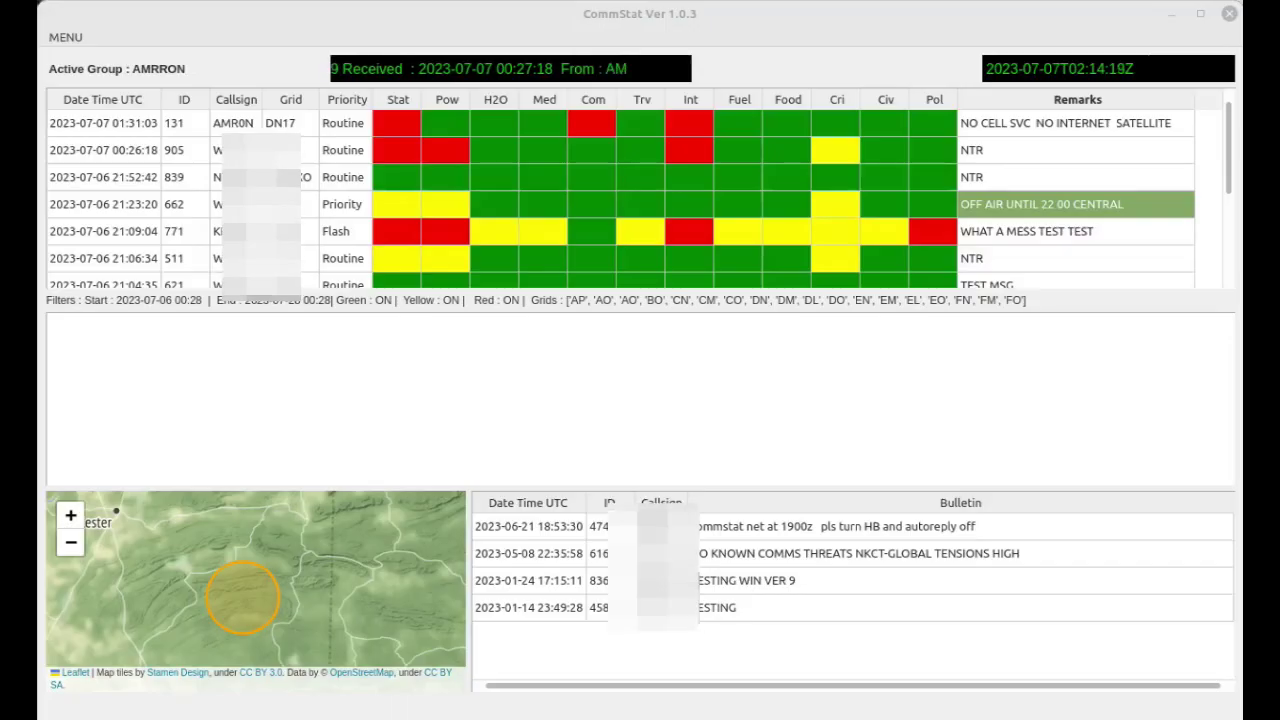
Open the form for a new flash bulletin
click(62, 38)
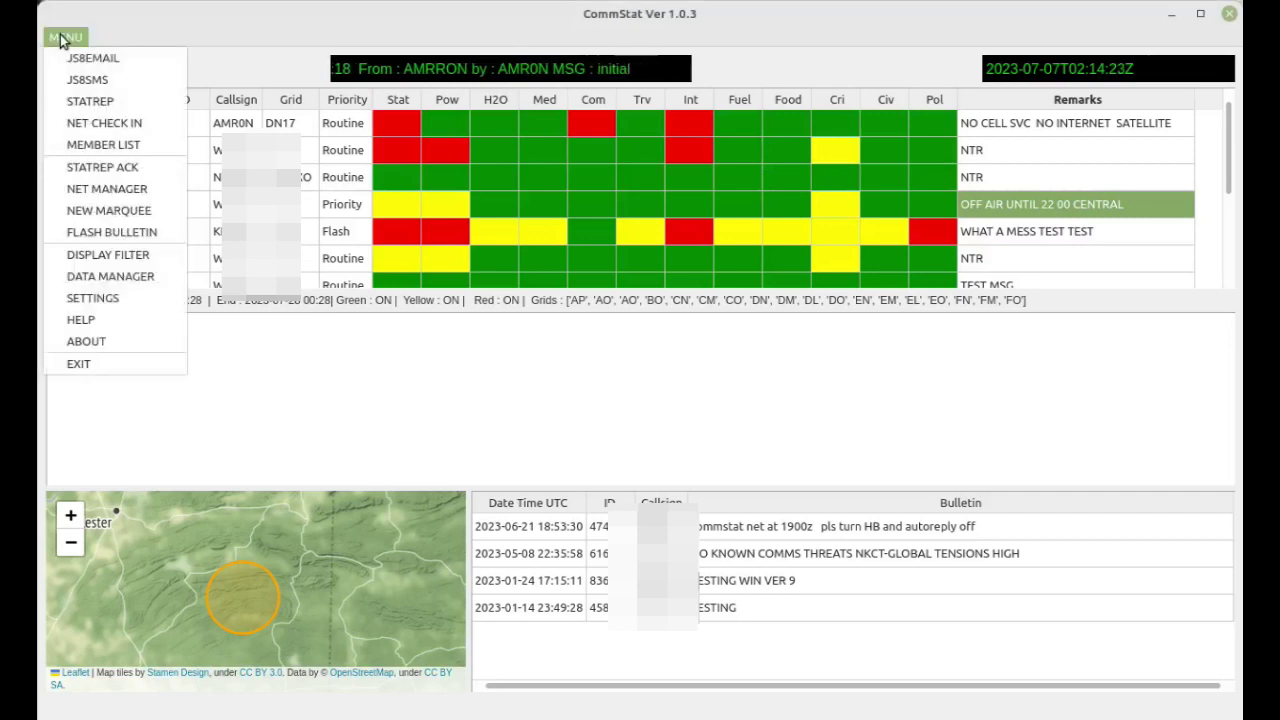
click(127, 230)
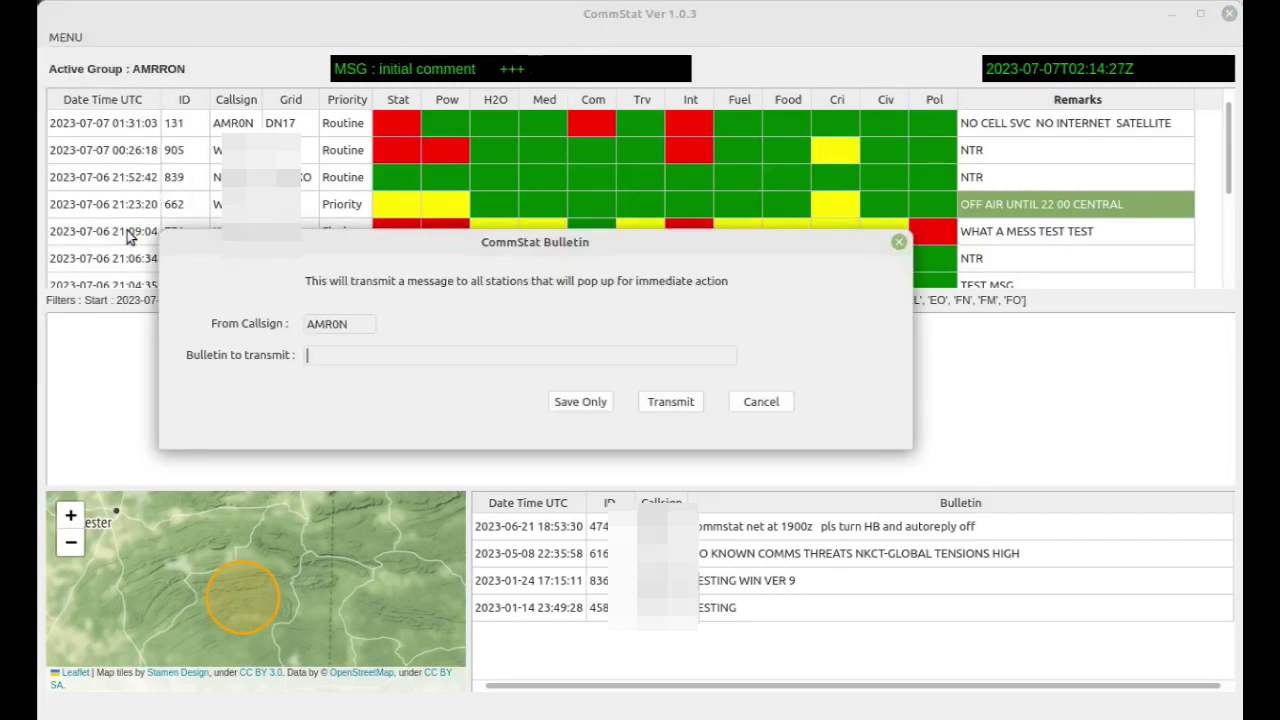
Overwrite the bulletin's From Callsign with the placeholder YOUR CAL and restore the station's own callsign
click(361, 324)
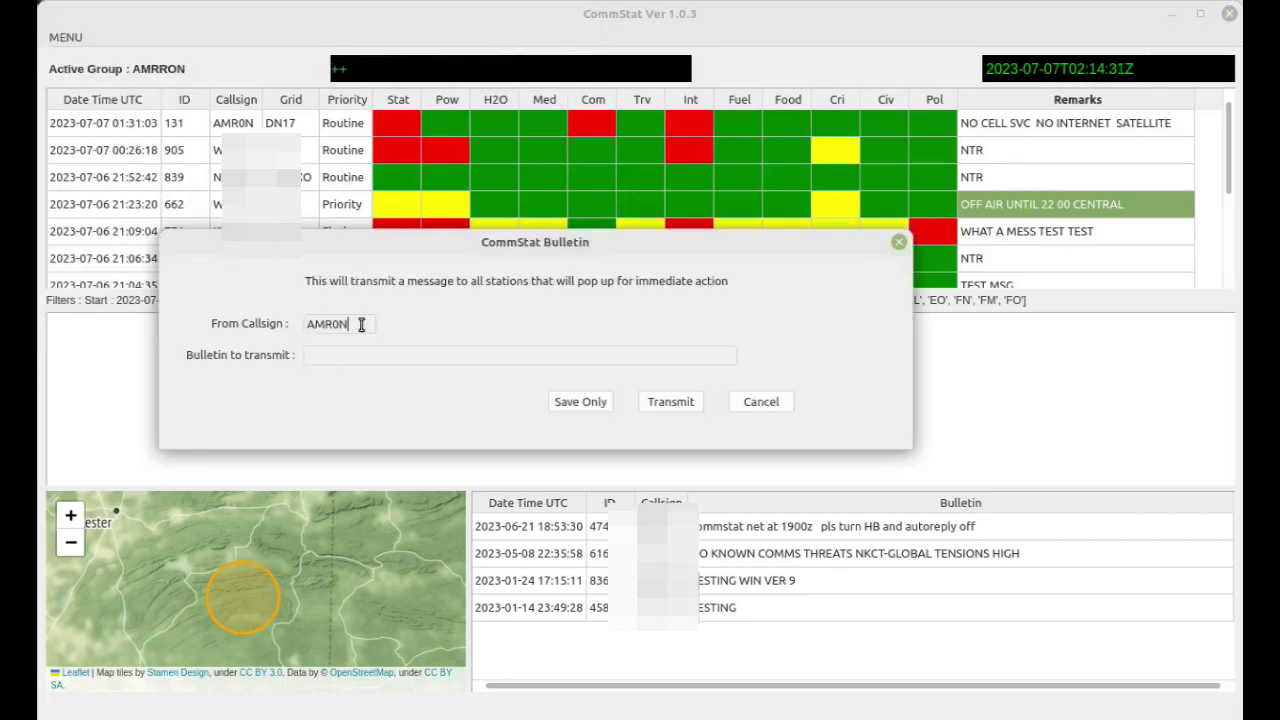
drag(361, 324, 312, 323)
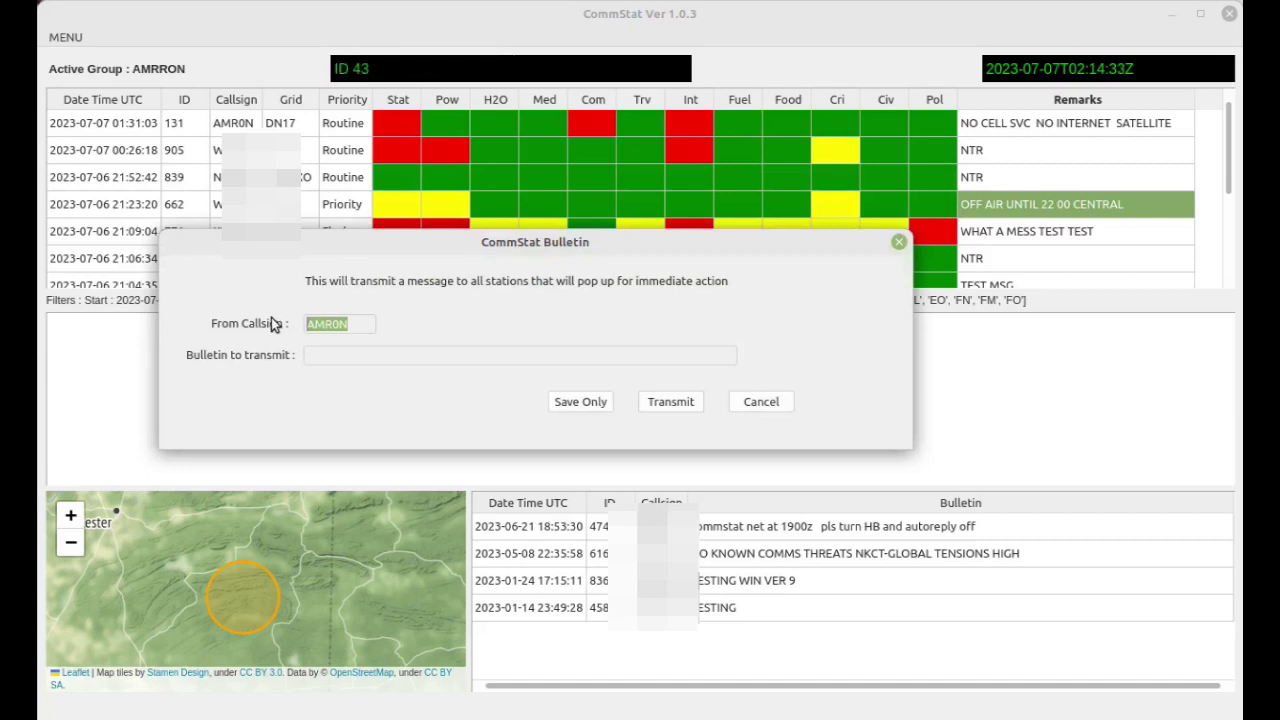
text(YOUR CAL)
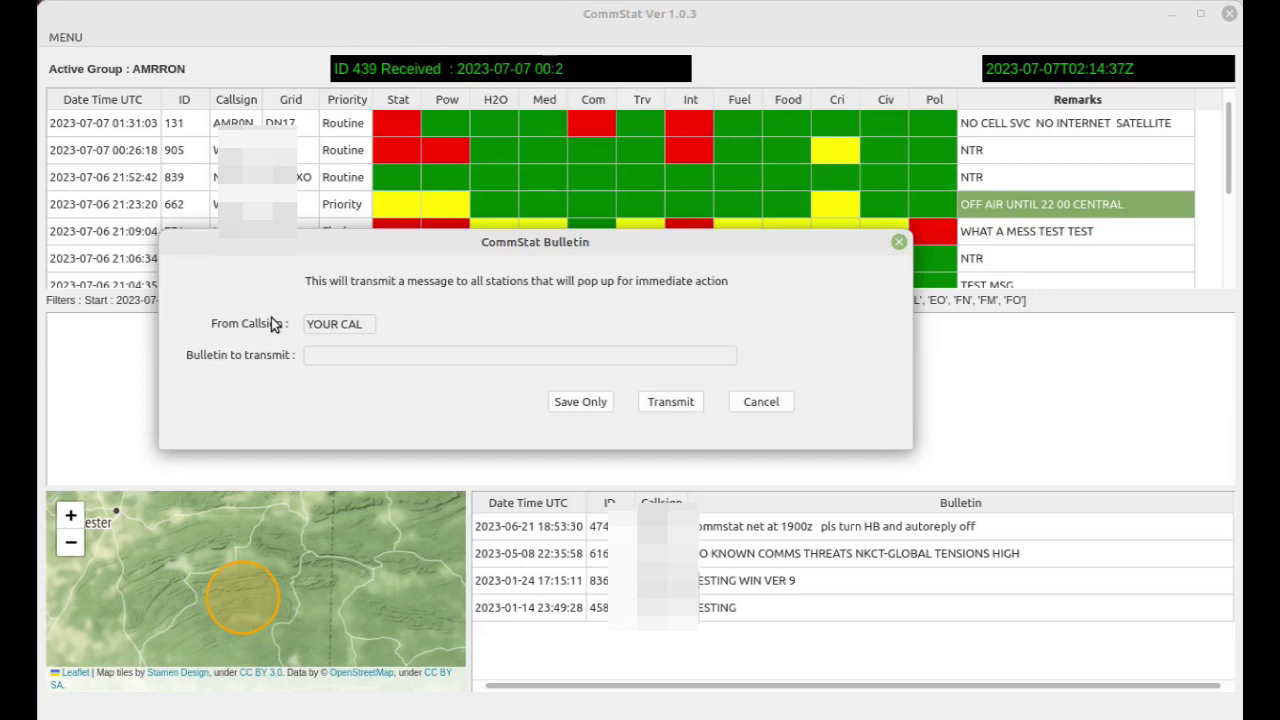
key(BackSpace)
key(BackSpace)
key(BackSpace)
key(BackSpace)
key(BackSpace)
key(BackSpace)
key(BackSpace)
key(BackSpace)
text(AMR0)
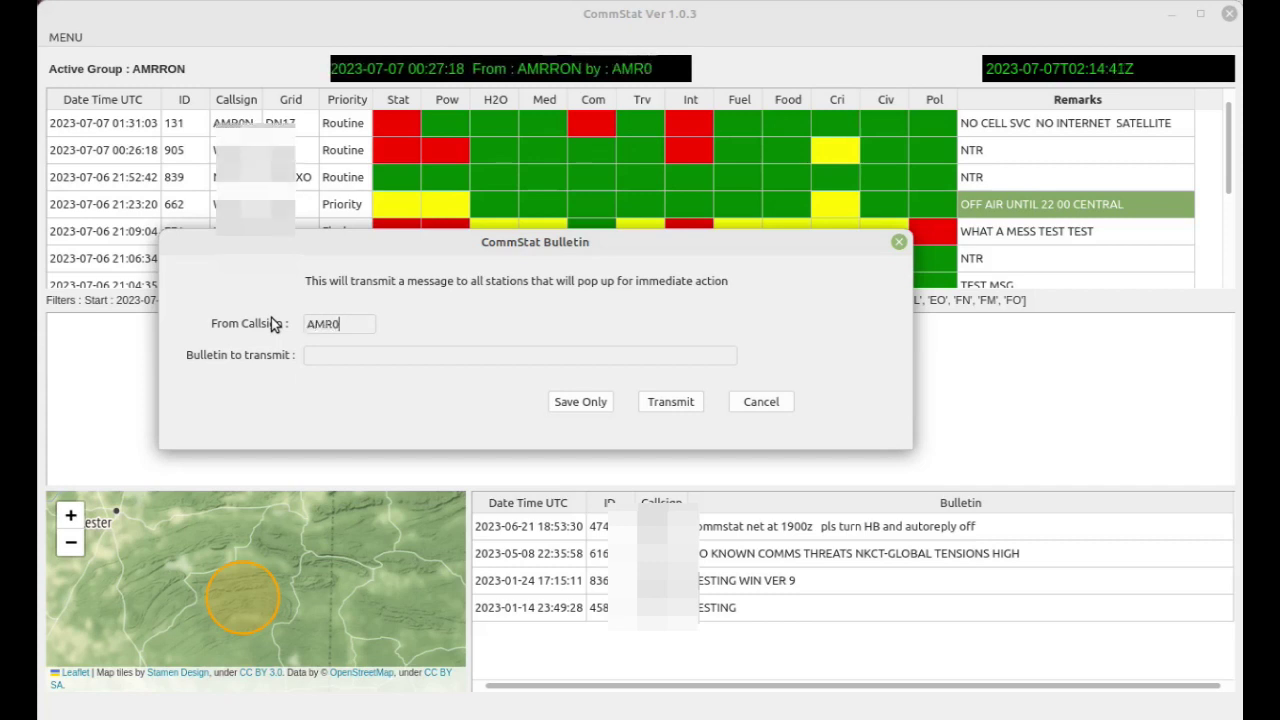
text(N)
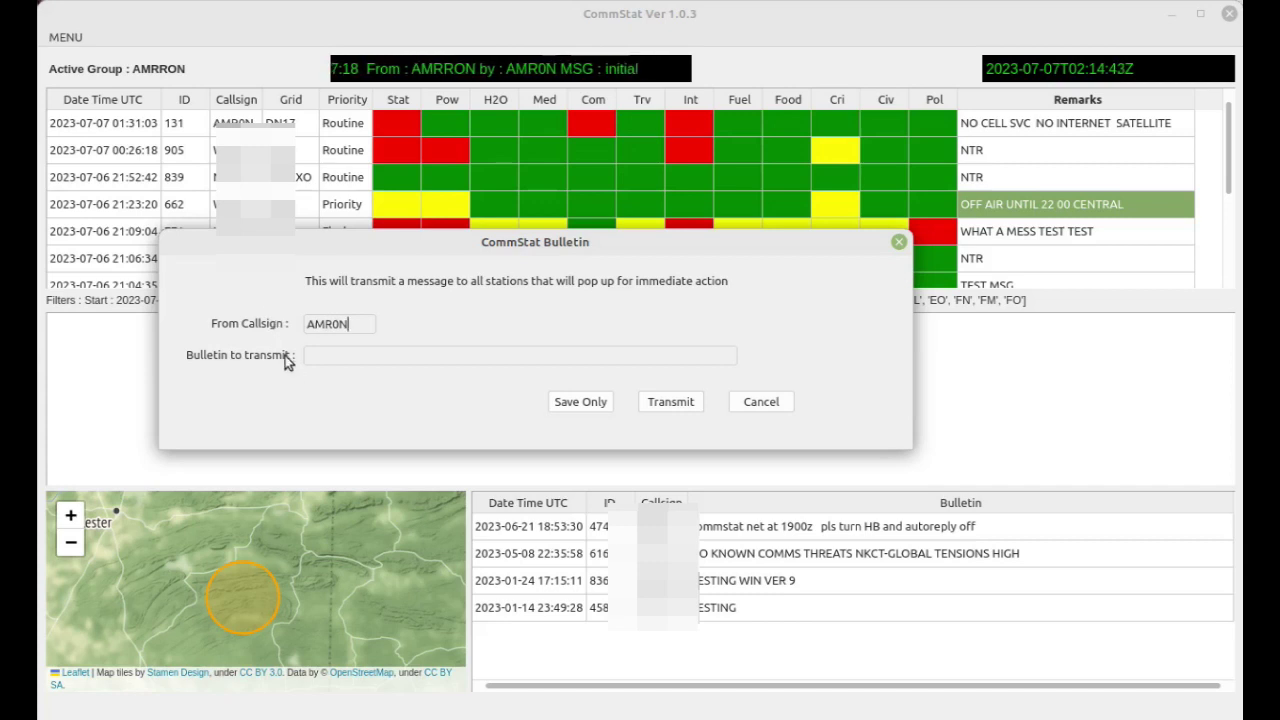
Enter "Increased radiation levels here. Will report" as the bulletin text and transmit the bulletin
click(335, 359)
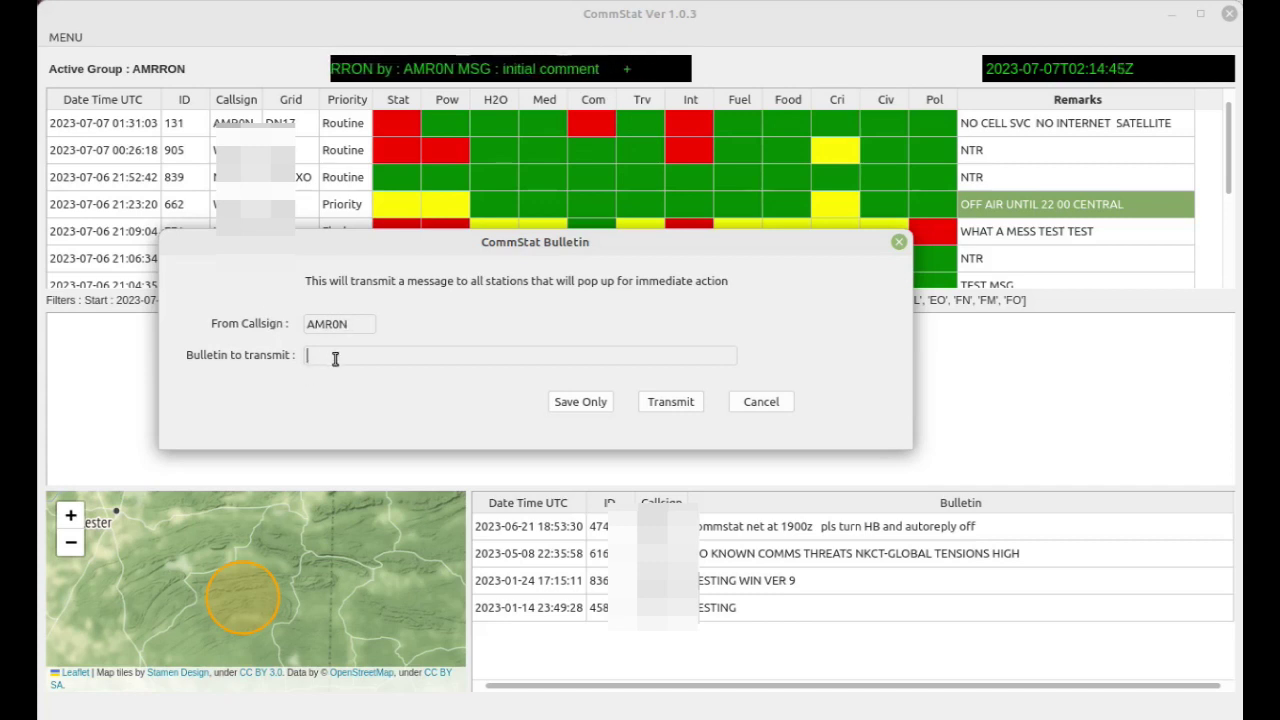
text(I)
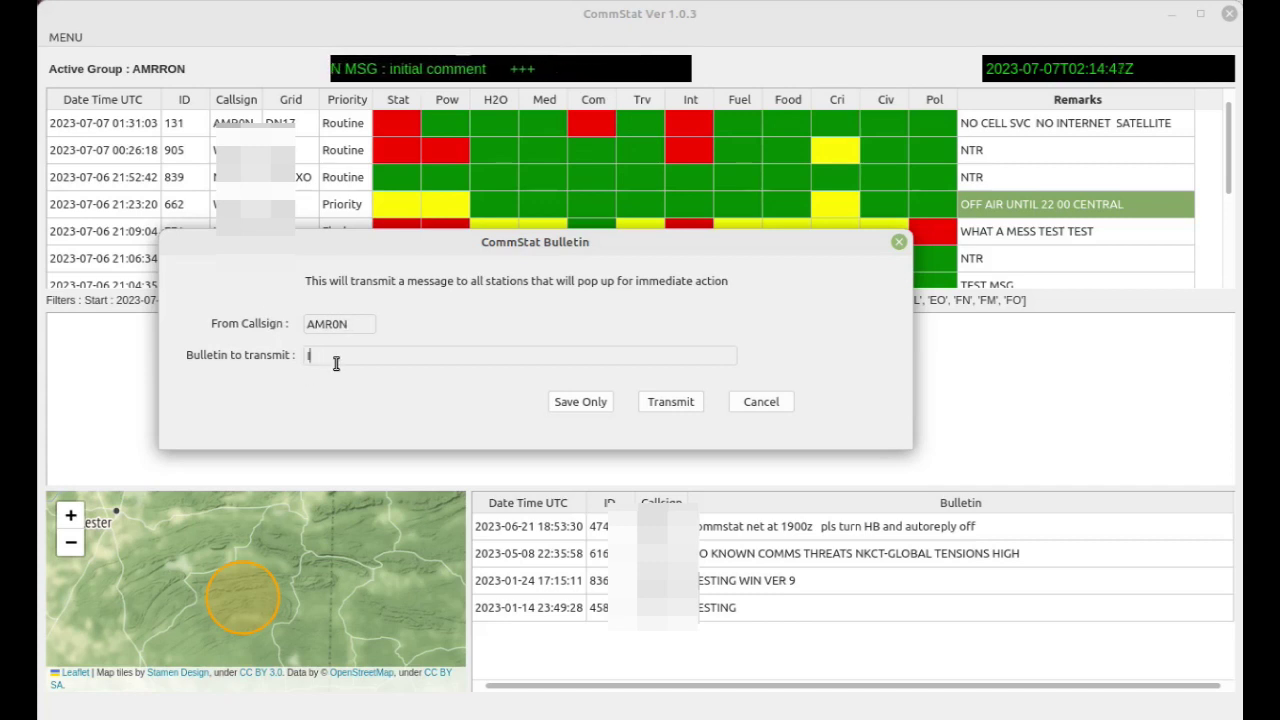
text(ncreased )
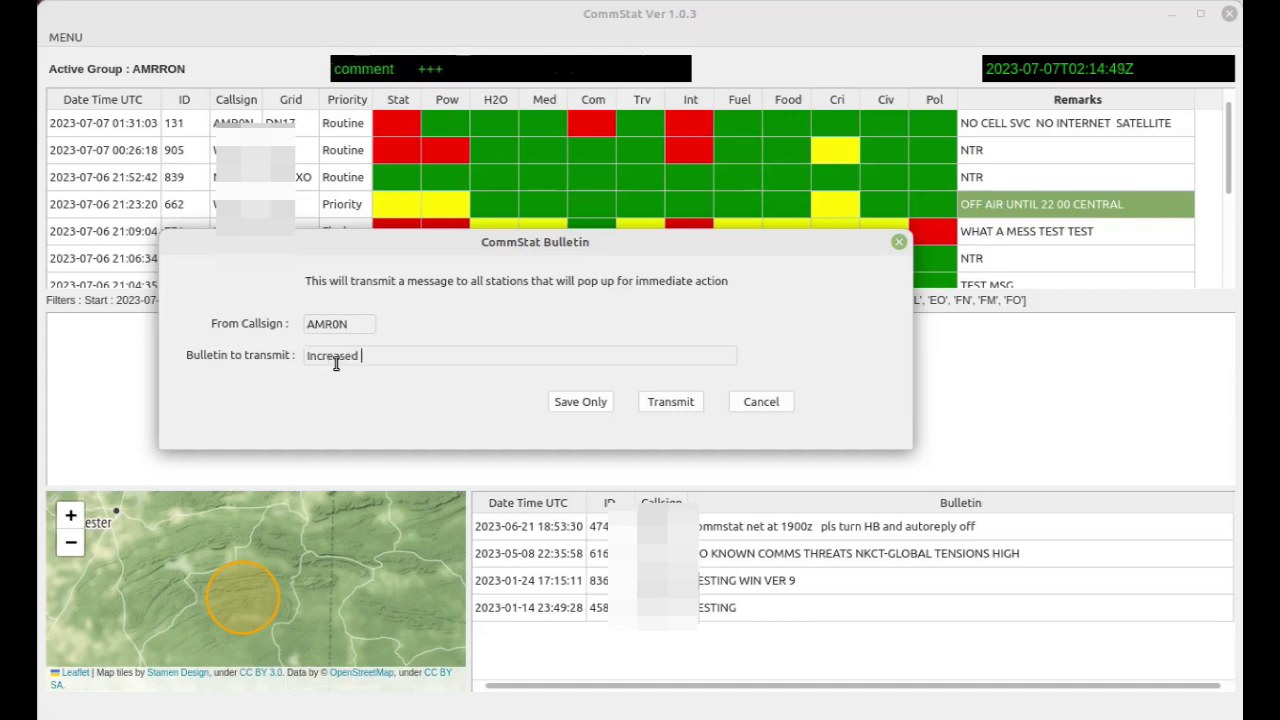
text(radiation )
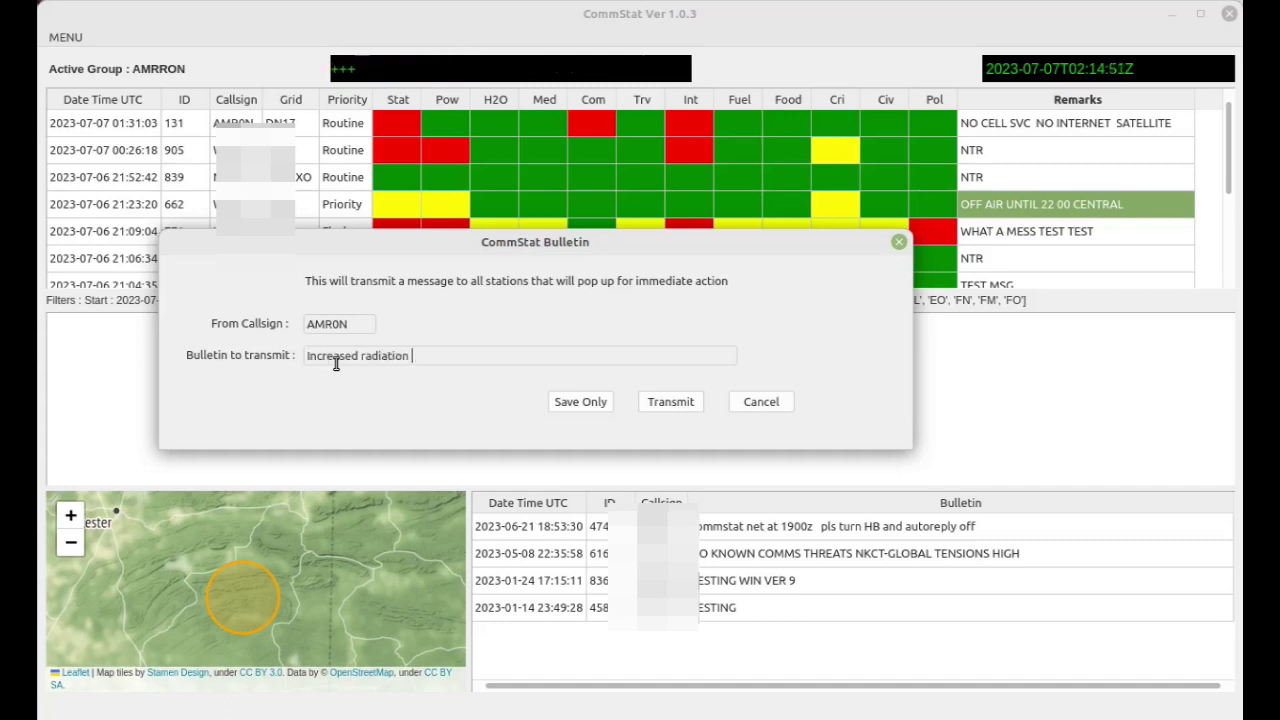
text(levels here.)
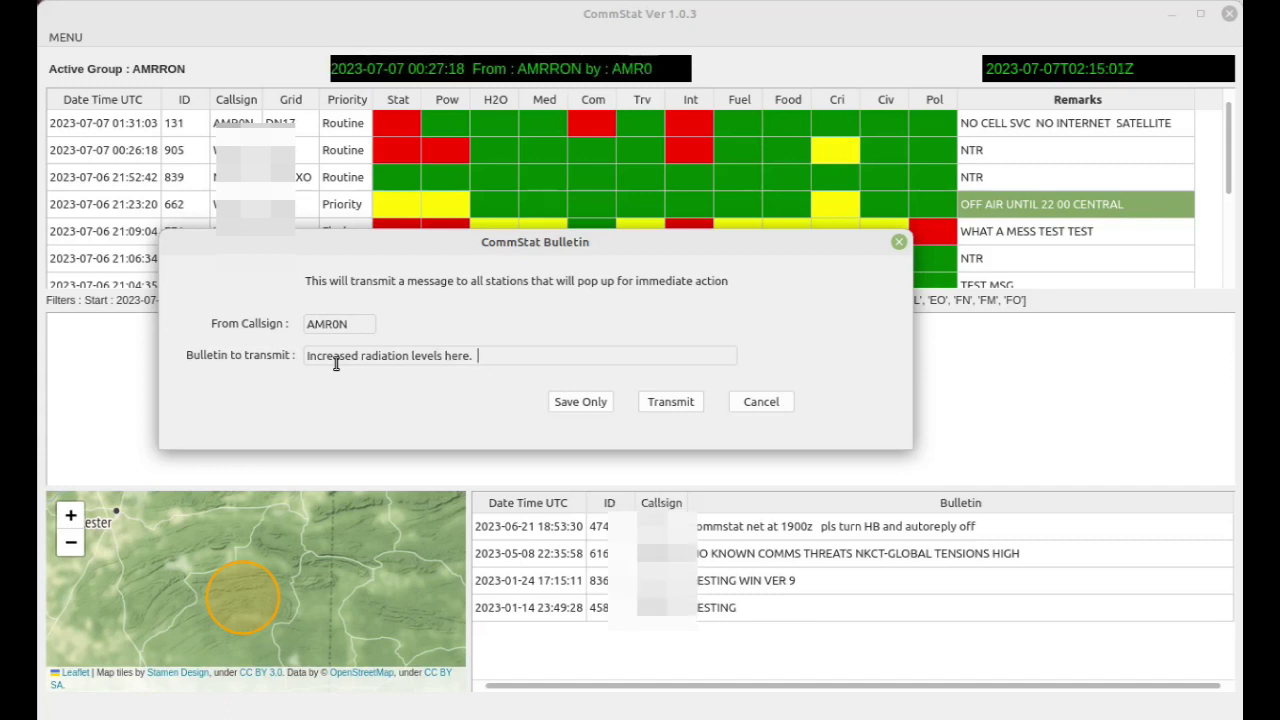
text(Will)
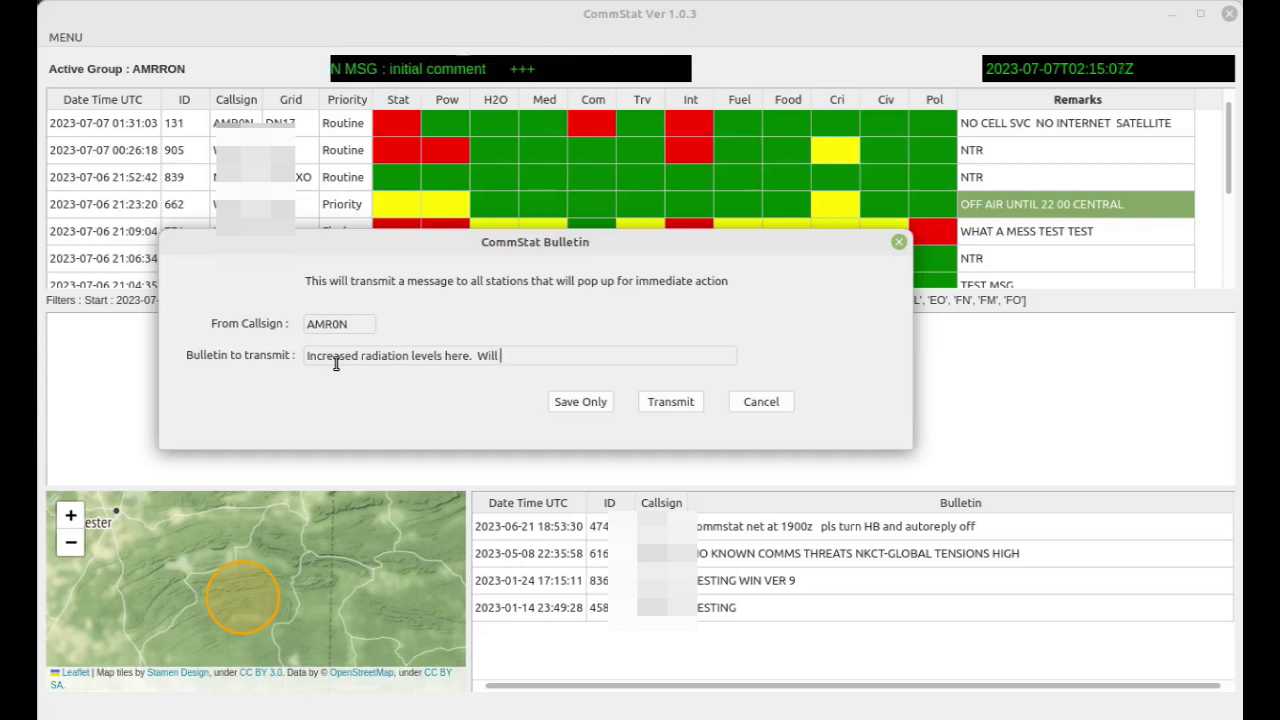
text( report)
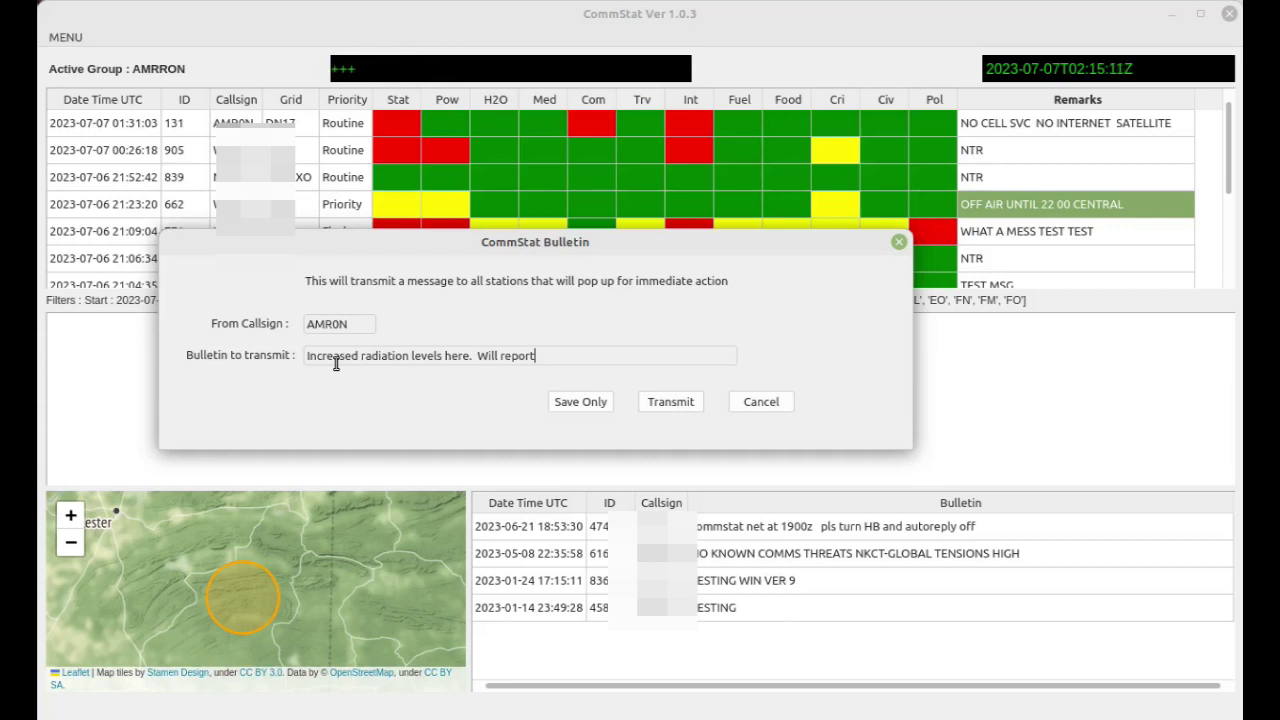
click(680, 405)
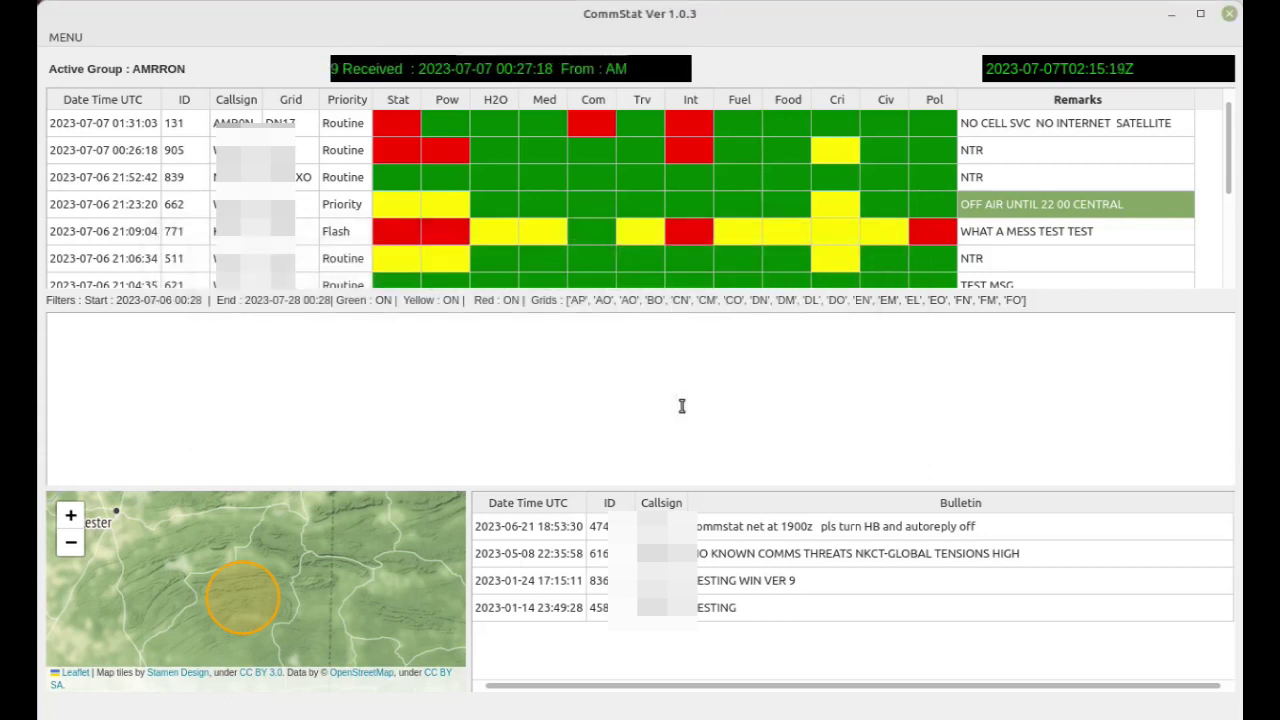